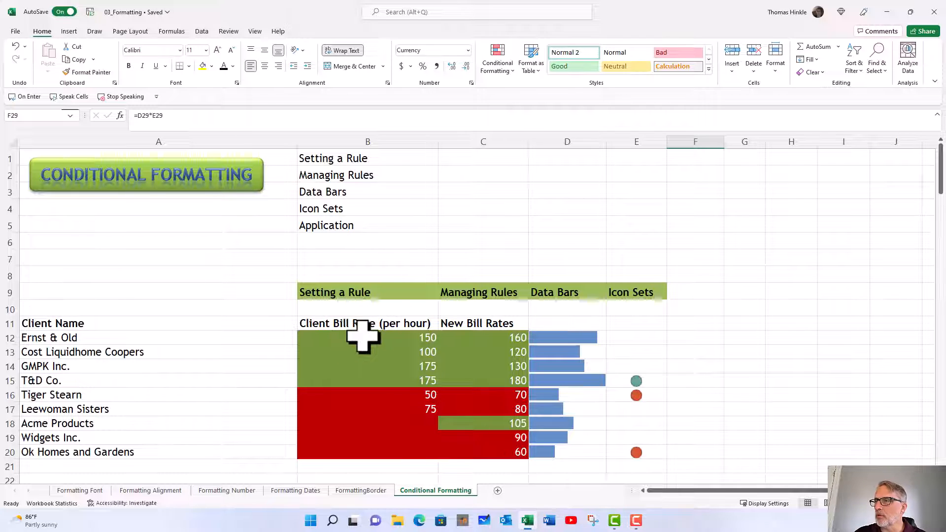
pyautogui.click(383, 337)
pyautogui.click(380, 352)
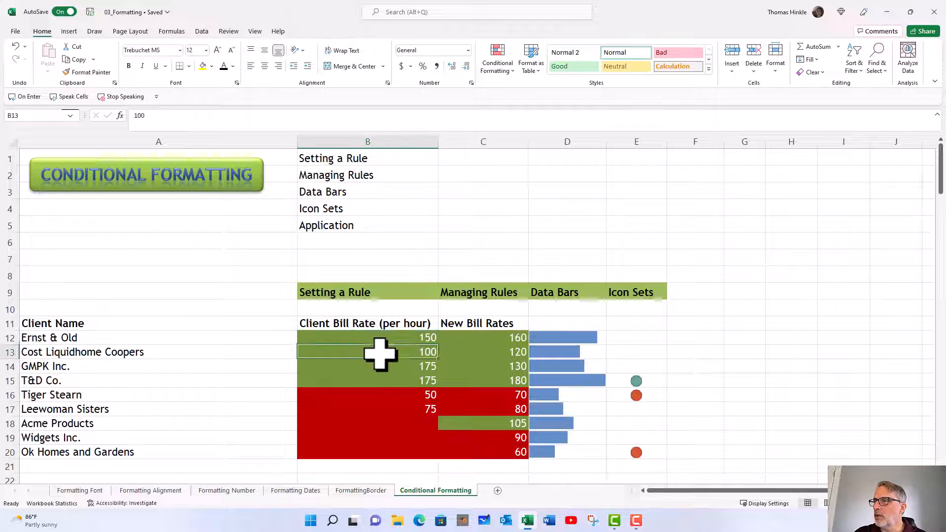
pyautogui.click(378, 368)
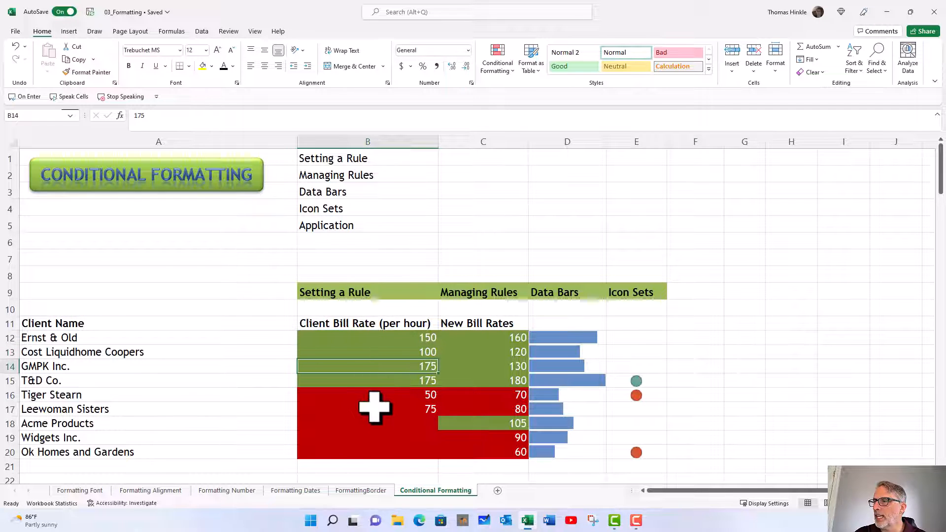
pyautogui.click(374, 397)
pyautogui.moveTo(375, 398); pyautogui.dragTo(371, 410)
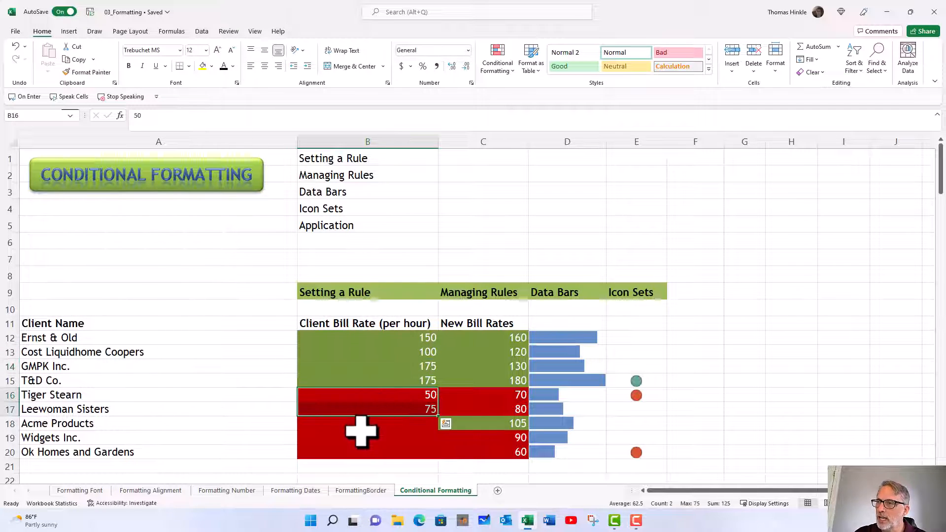
pyautogui.click(356, 399)
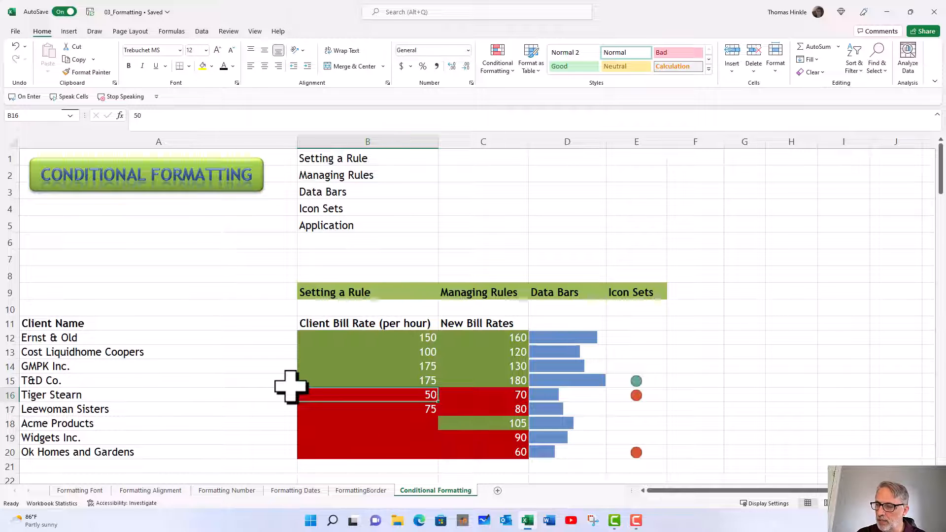
pyautogui.write('12')
pyautogui.press('Return')
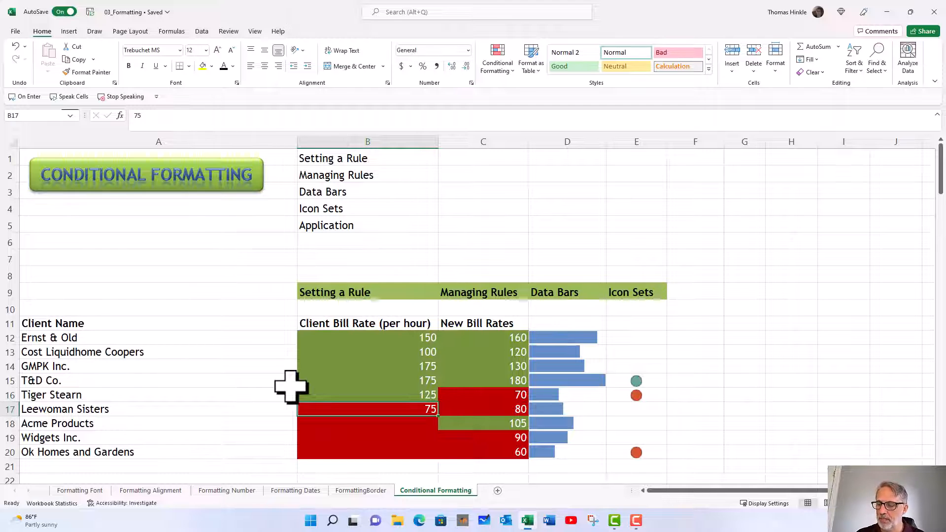
pyautogui.hotkey('ctrl', 'z')
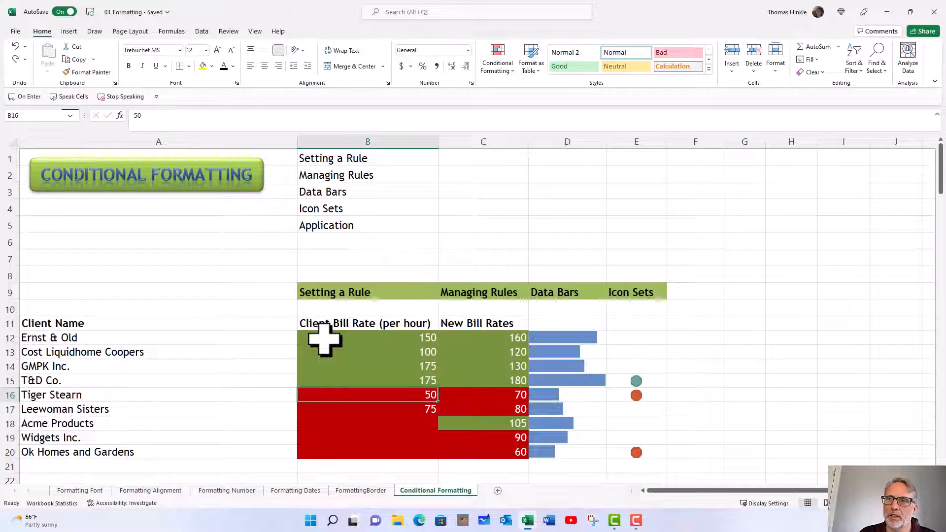
# Step: Clear the conditional formatting rules from the rate, data bar and icon set cells B12:E20
pyautogui.moveTo(321, 338); pyautogui.dragTo(624, 448)
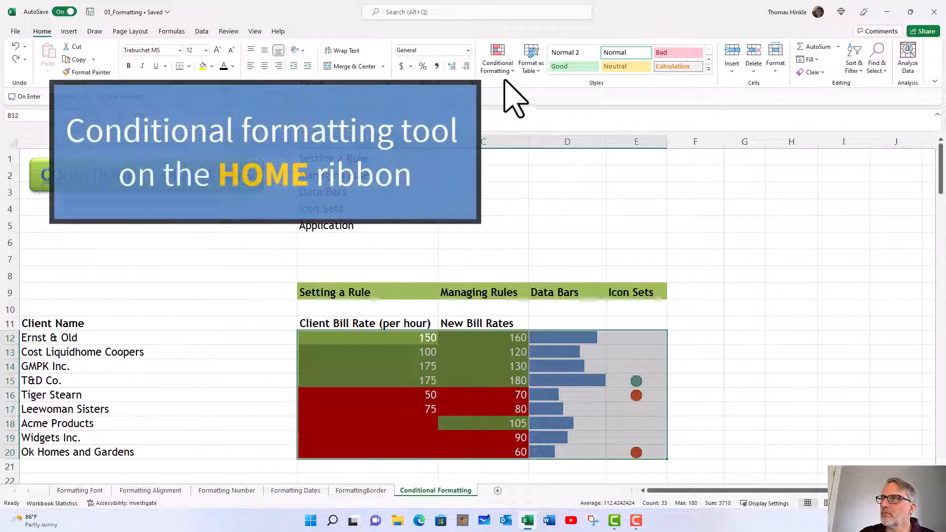
pyautogui.click(499, 67)
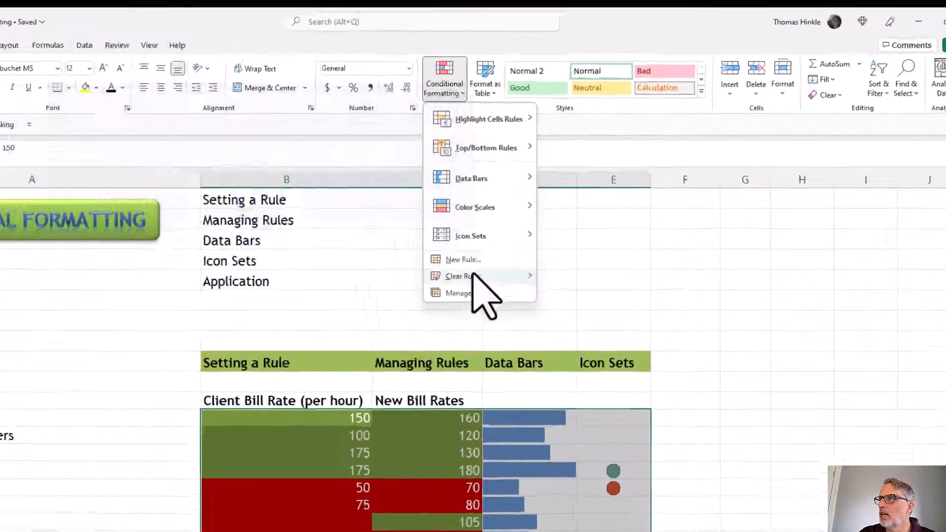
pyautogui.moveTo(521, 221)
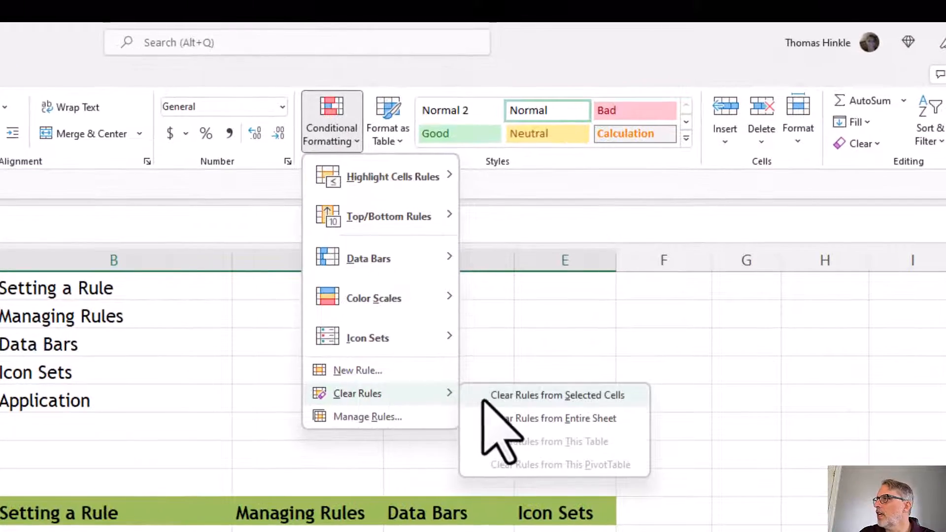
pyautogui.click(522, 418)
pyautogui.click(490, 366)
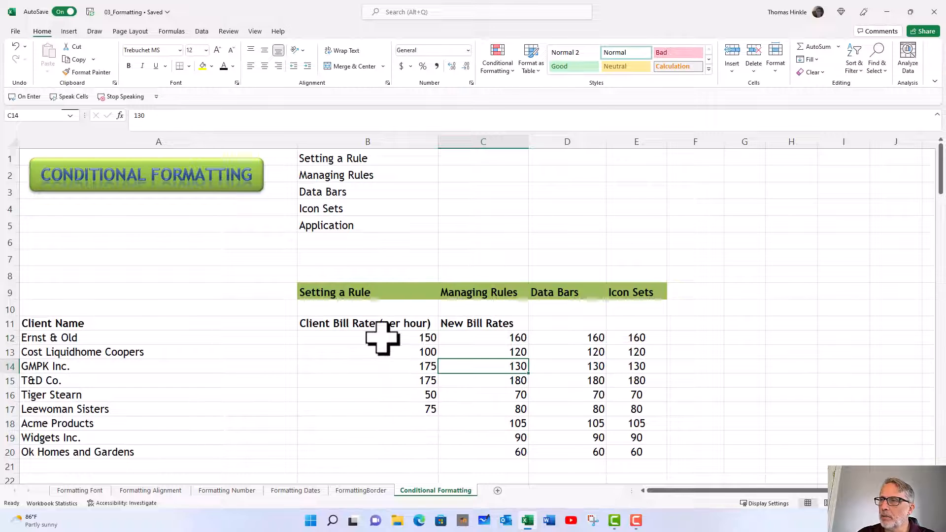
# Step: Highlight client bill rates in B12:B17 that are greater than 100 using Green Fill with Dark Green Text
pyautogui.moveTo(382, 338); pyautogui.dragTo(382, 405)
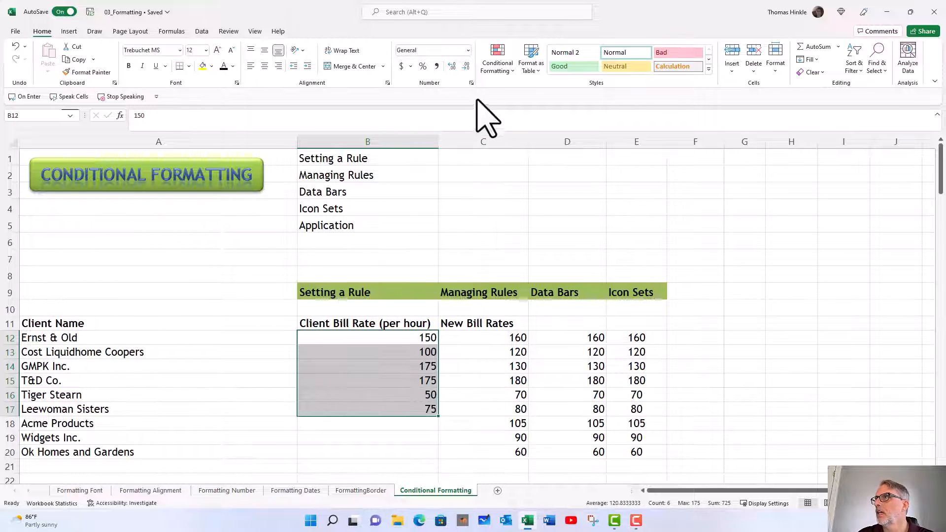
pyautogui.click(497, 63)
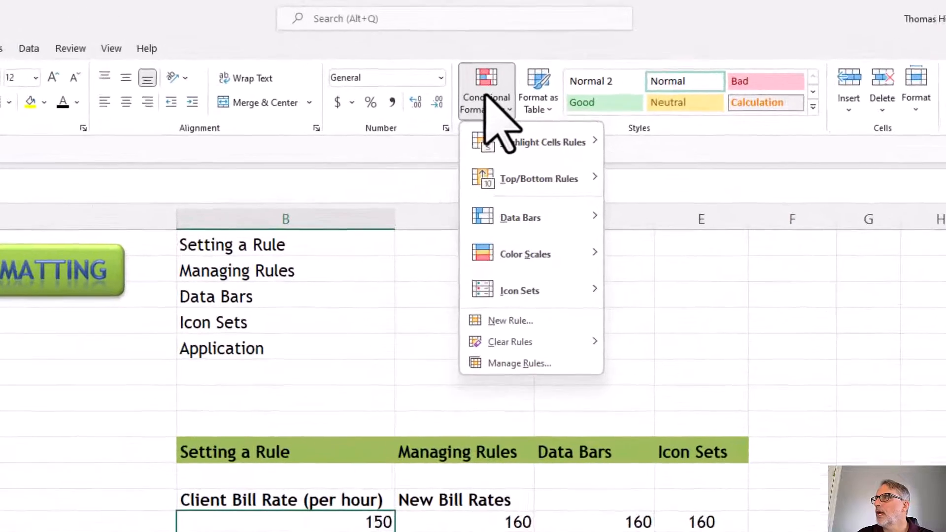
pyautogui.moveTo(556, 140)
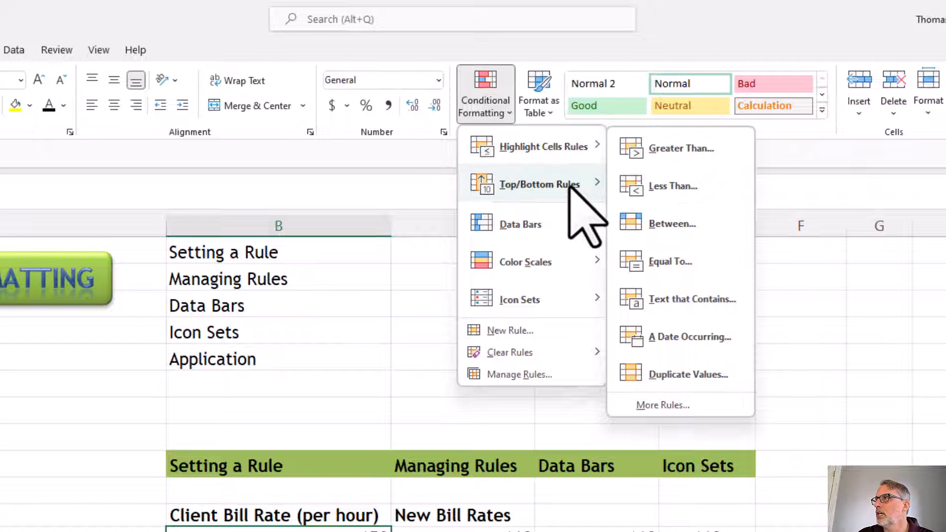
pyautogui.moveTo(570, 188)
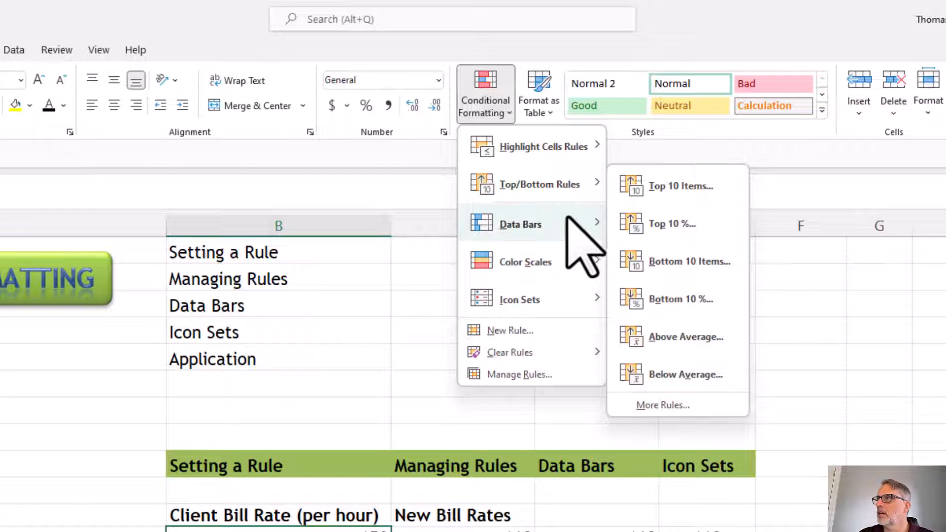
pyautogui.moveTo(558, 228)
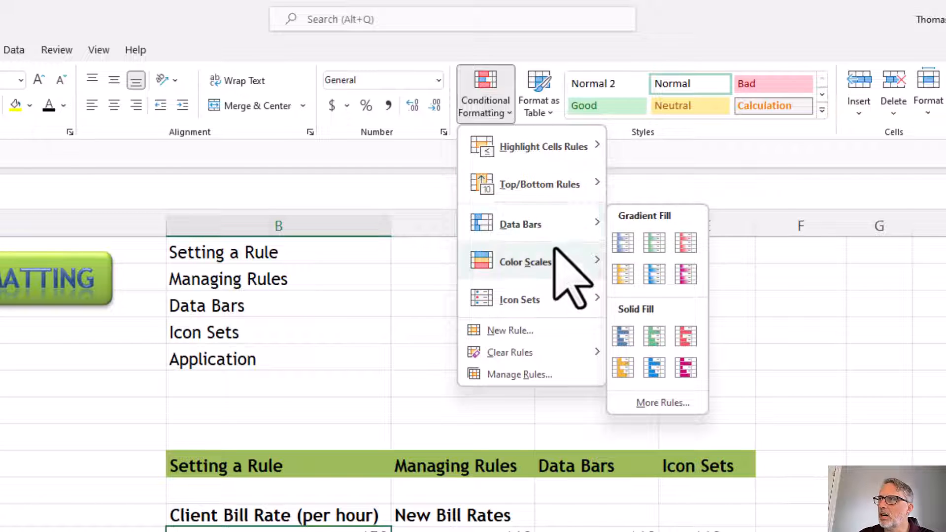
pyautogui.moveTo(552, 257)
pyautogui.moveTo(548, 298)
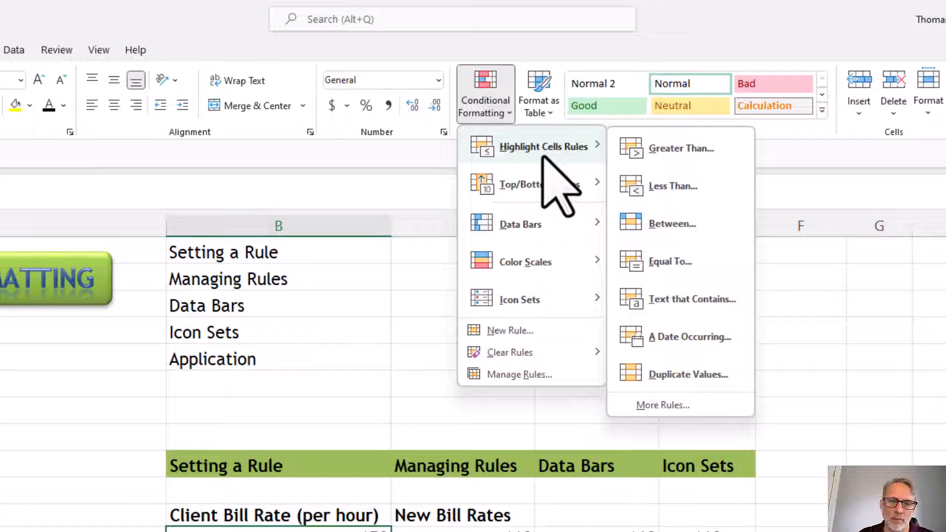
pyautogui.click(677, 150)
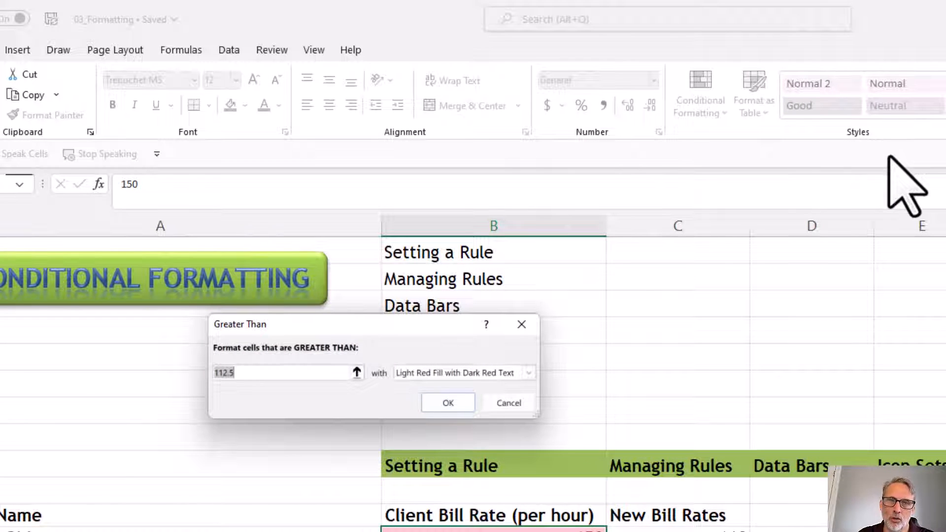
pyautogui.moveTo(401, 328); pyautogui.dragTo(527, 344)
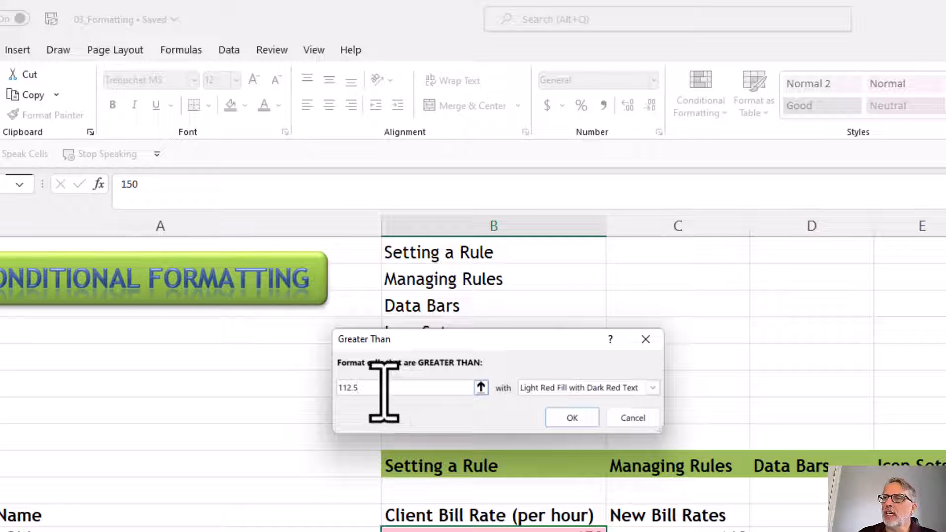
pyautogui.moveTo(382, 387); pyautogui.dragTo(334, 387)
pyautogui.write('100')
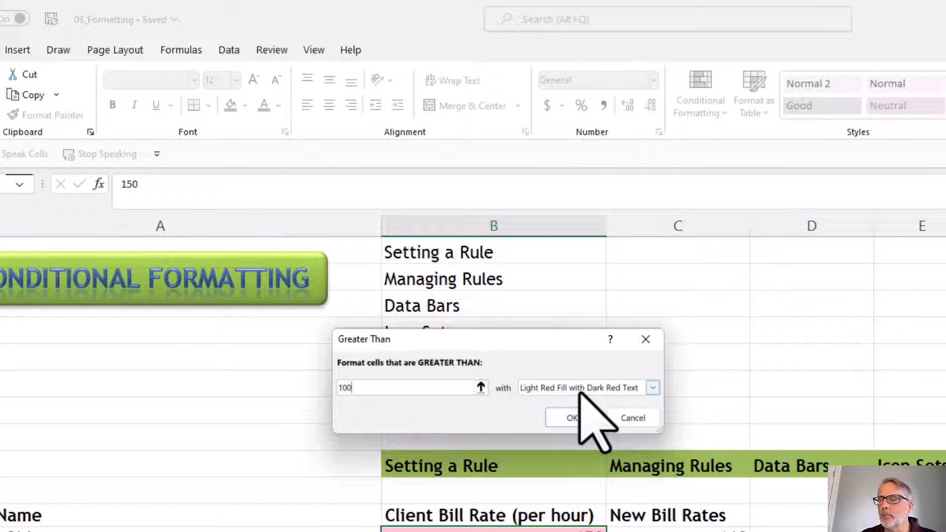
pyautogui.click(651, 388)
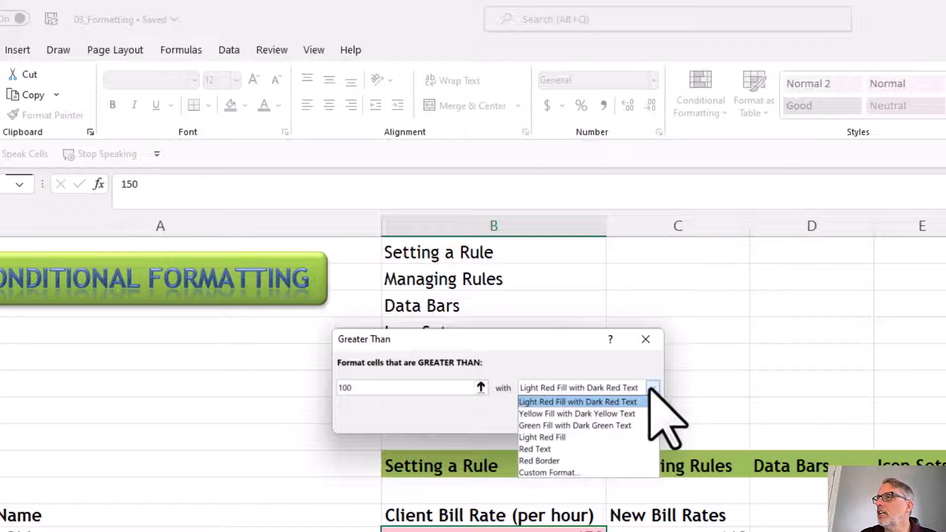
pyautogui.click(630, 425)
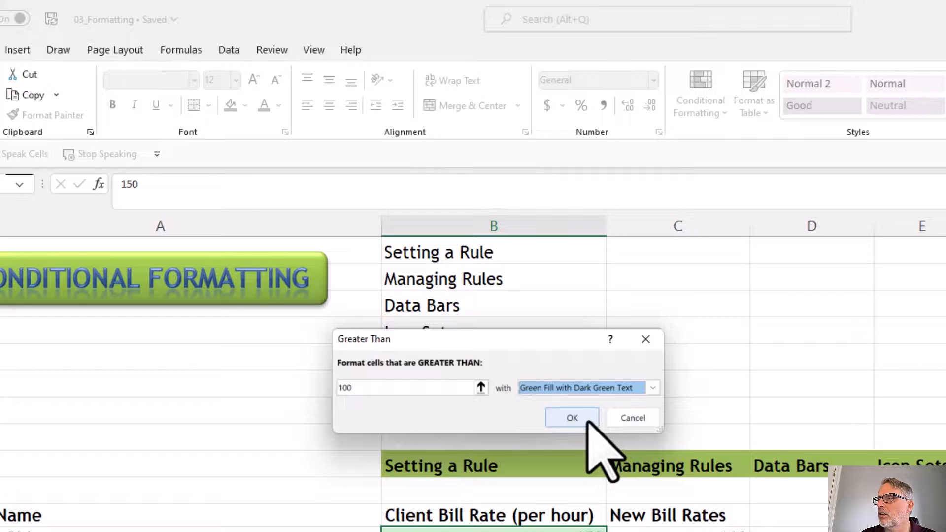
pyautogui.click(589, 416)
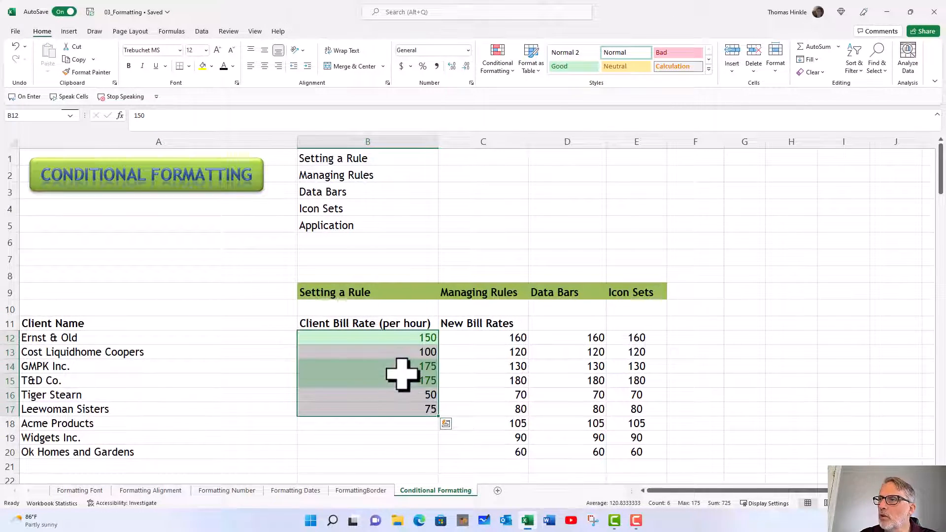
# Step: Highlight client bill rates in B12:B17 that are less than 100 using Light Red Fill with Dark Red Text
pyautogui.click(501, 65)
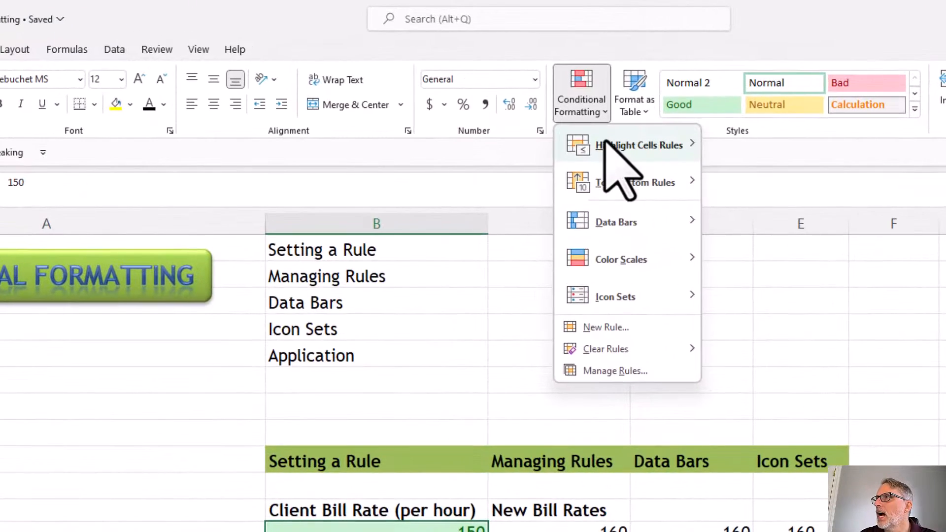
pyautogui.moveTo(512, 90)
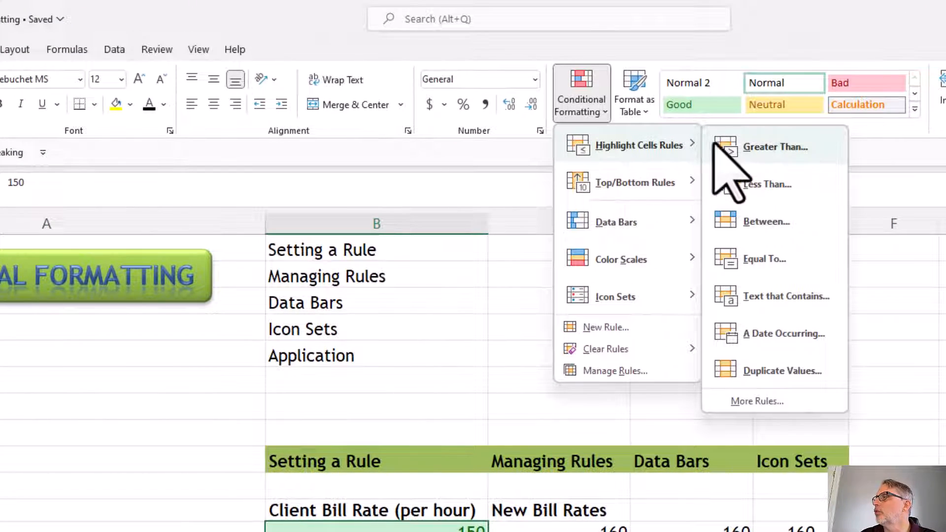
pyautogui.click(763, 184)
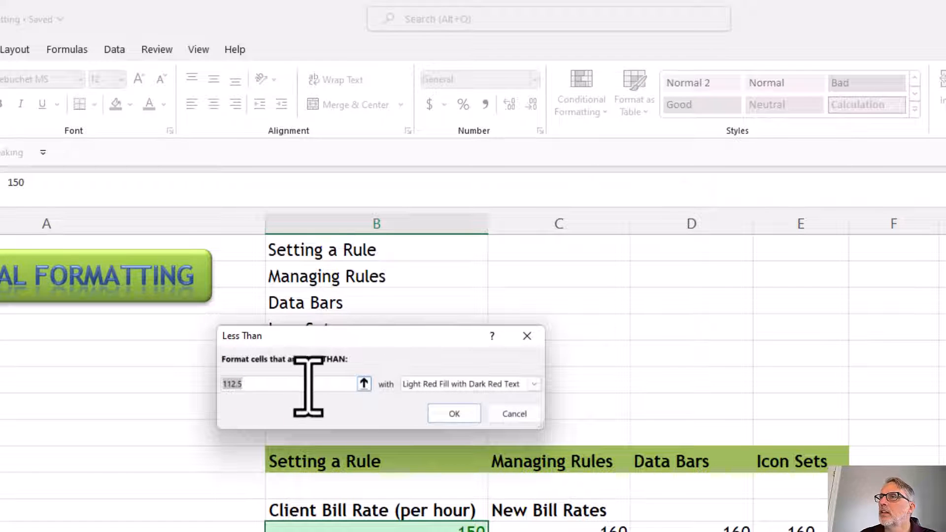
pyautogui.write('100')
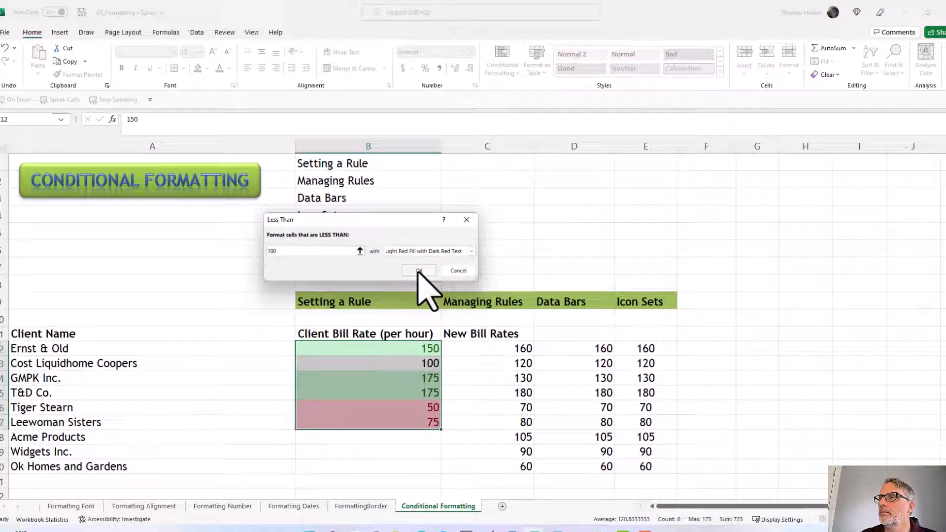
pyautogui.click(446, 381)
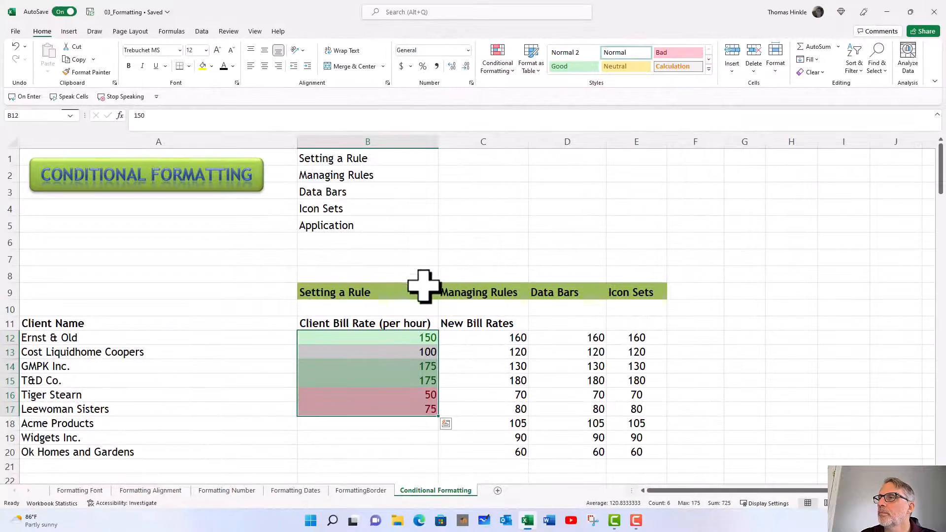
pyautogui.click(514, 529)
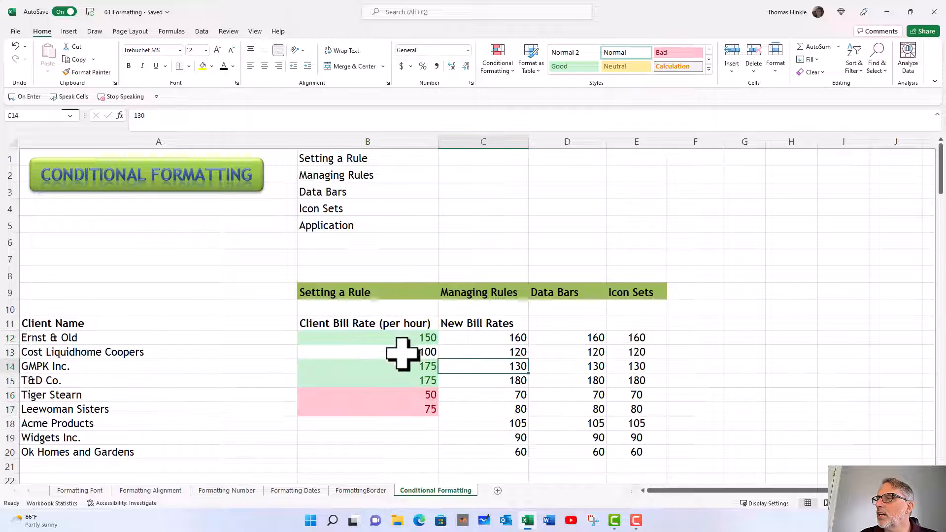
pyautogui.click(345, 393)
pyautogui.write('125')
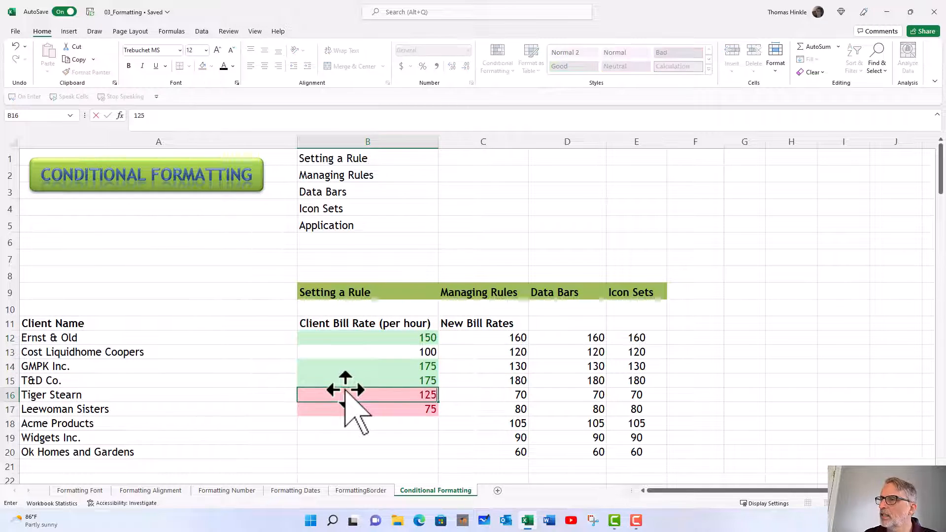
pyautogui.press('Return')
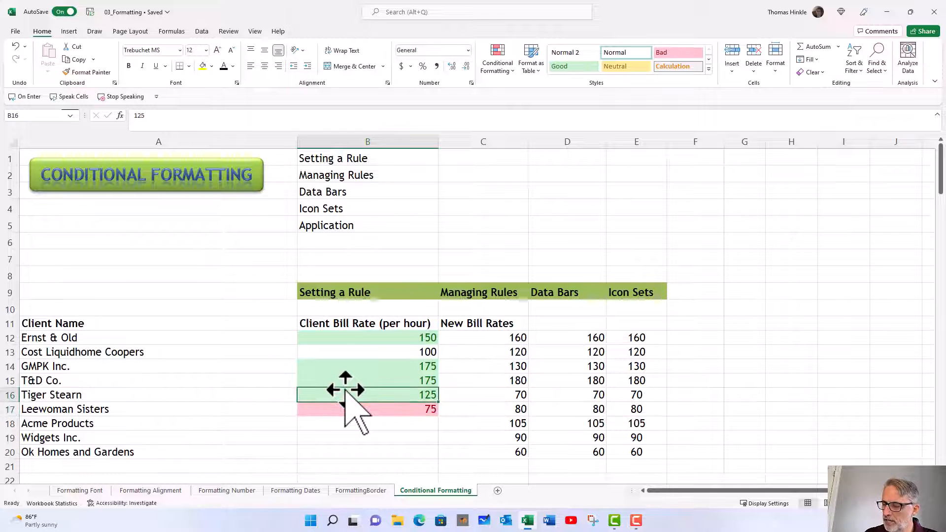
pyautogui.hotkey('ctrl', 'z')
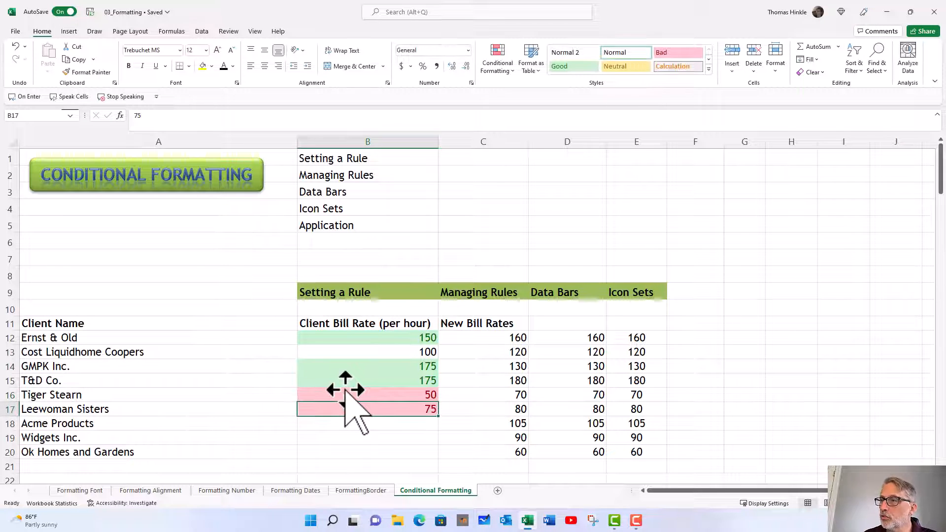
pyautogui.click(345, 393)
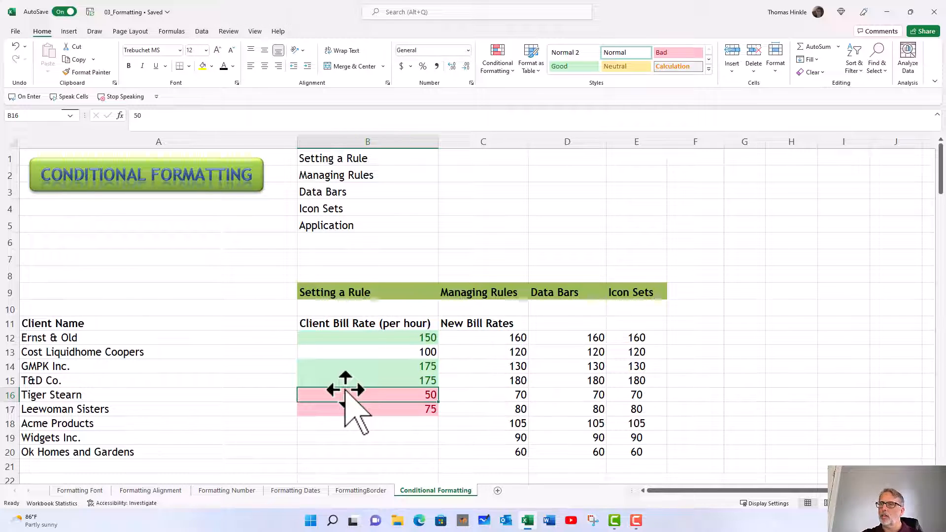
pyautogui.moveTo(348, 338); pyautogui.dragTo(352, 411)
pyautogui.moveTo(393, 339); pyautogui.dragTo(483, 451)
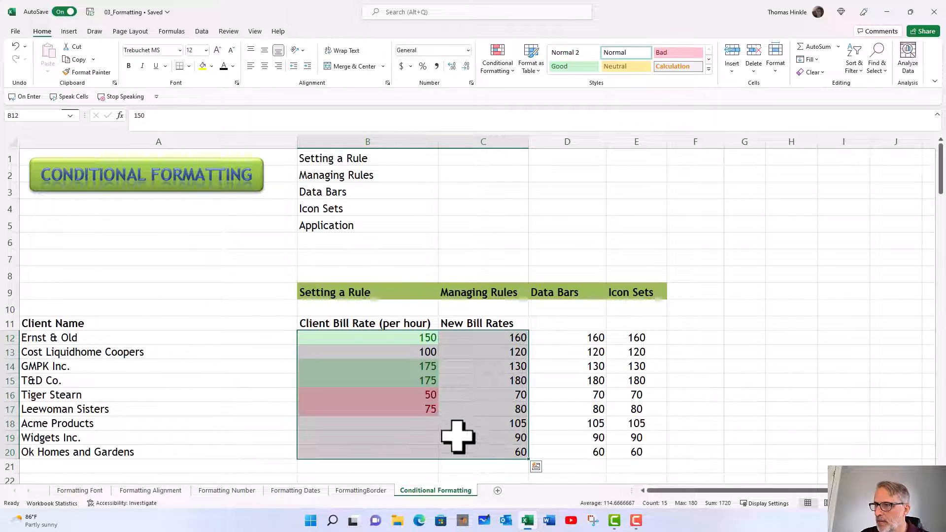
pyautogui.click(380, 367)
pyautogui.click(375, 378)
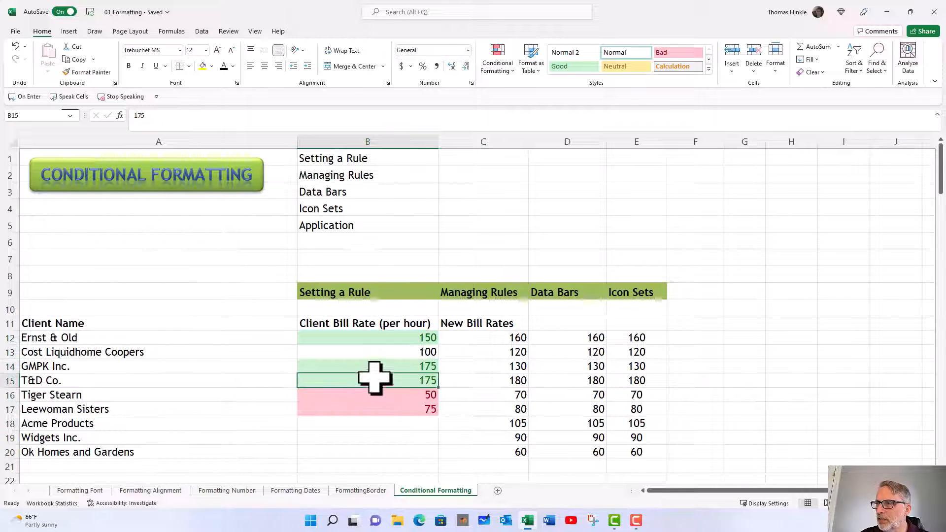
pyautogui.click(372, 340)
pyautogui.click(371, 365)
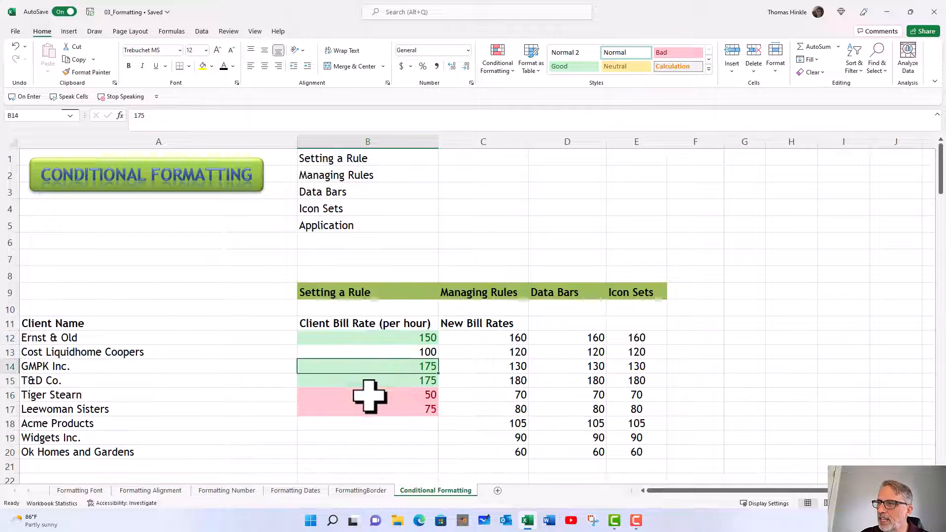
pyautogui.moveTo(369, 396); pyautogui.dragTo(368, 409)
pyautogui.click(360, 338)
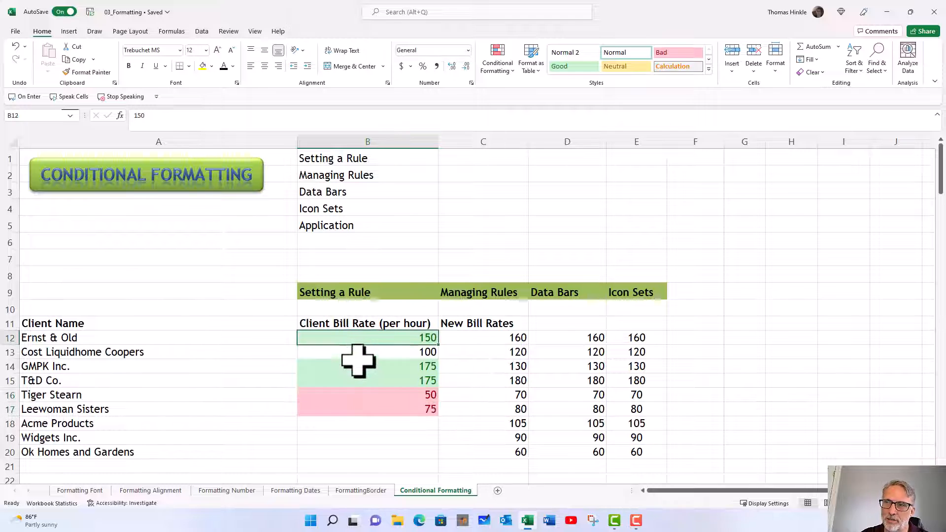
pyautogui.moveTo(358, 363); pyautogui.dragTo(359, 379)
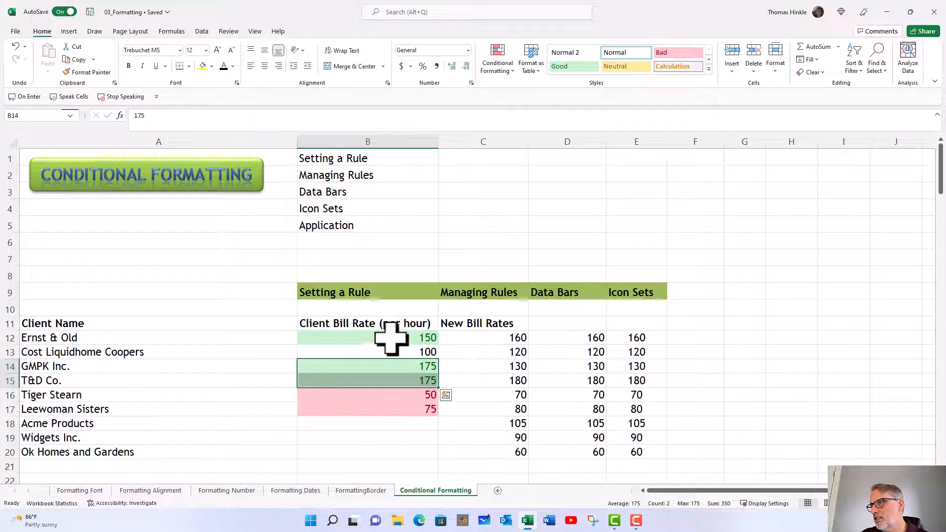
# Step: Open the Conditional Formatting Rules Manager for the client bill rates in B12:B17 and move it clear of the data
pyautogui.moveTo(386, 333); pyautogui.dragTo(406, 411)
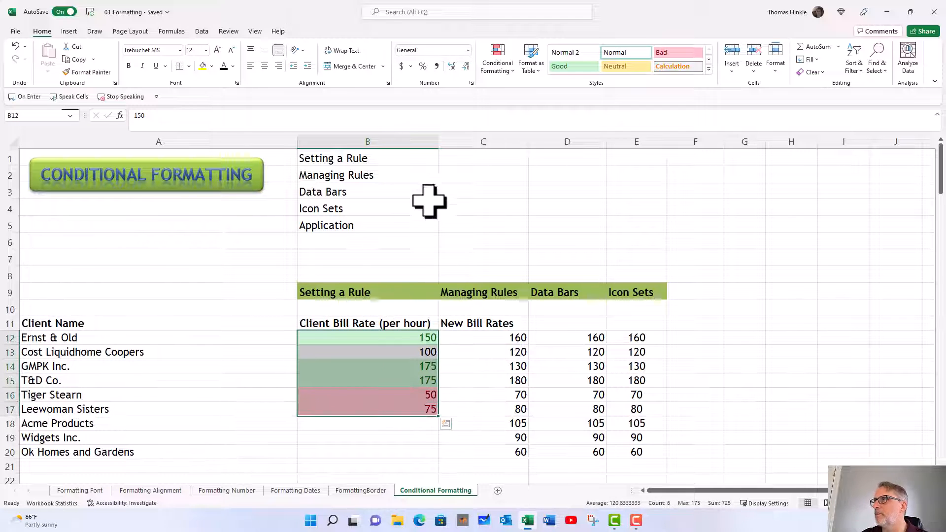
pyautogui.click(498, 63)
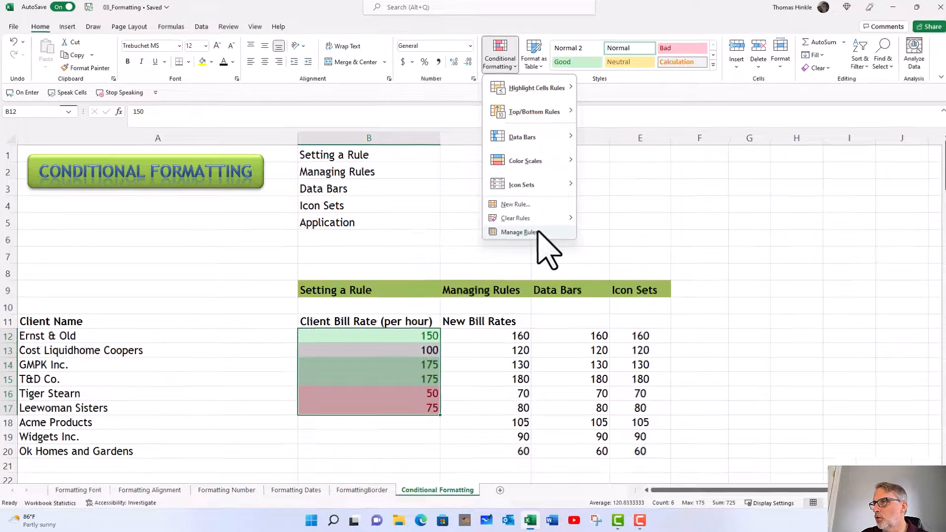
pyautogui.click(536, 234)
pyautogui.moveTo(551, 12); pyautogui.dragTo(666, 69)
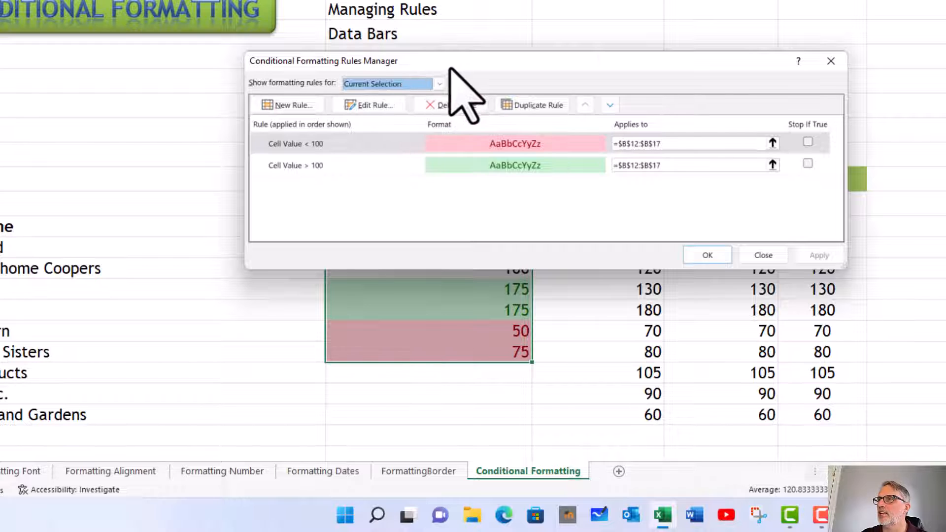
pyautogui.moveTo(451, 67); pyautogui.dragTo(432, 15)
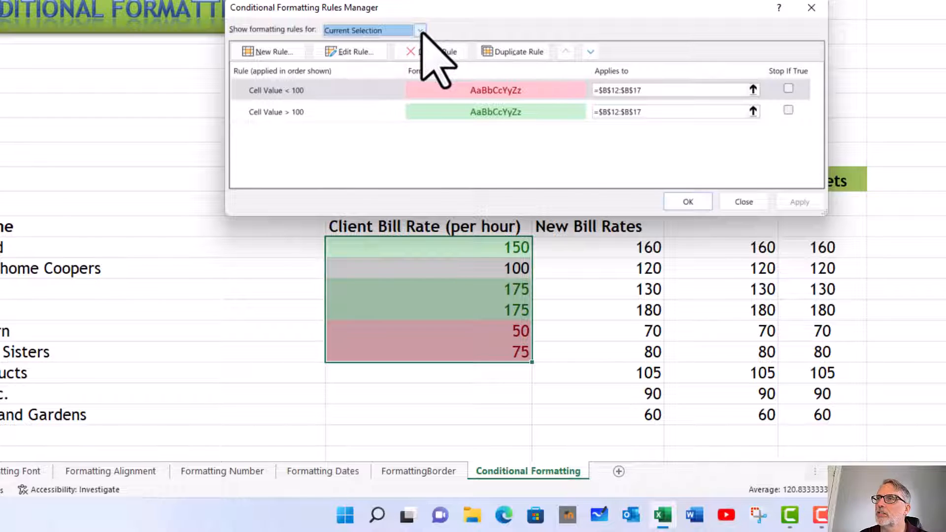
# Step: Review the conditional formatting rules for this worksheet, and return the rule list to the current selection
pyautogui.click(420, 30)
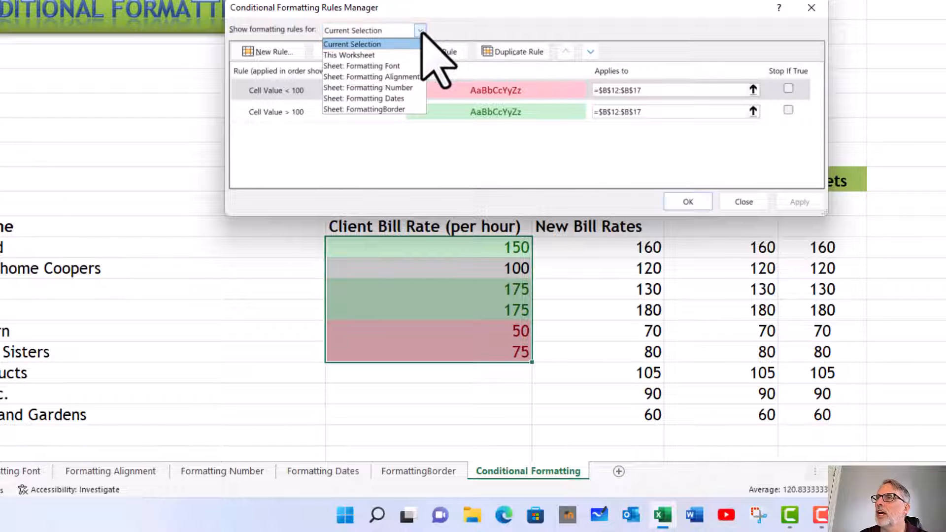
pyautogui.click(379, 55)
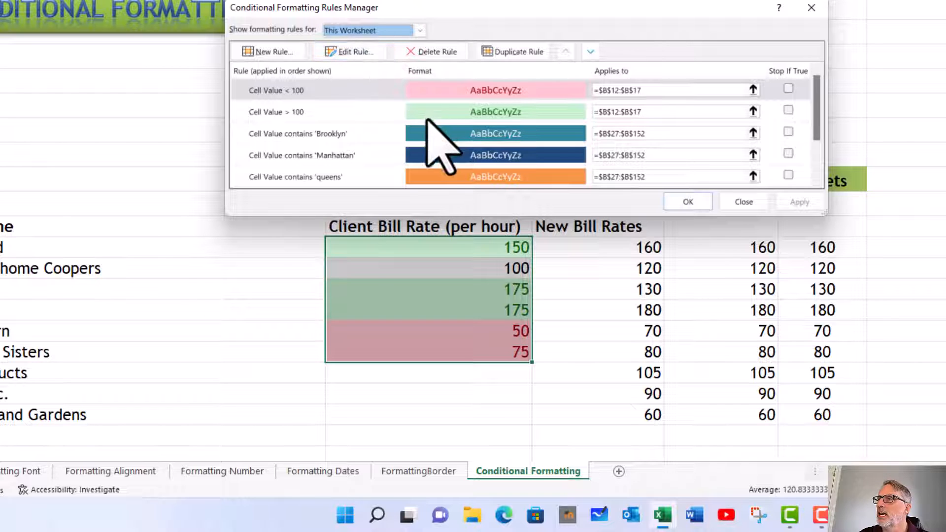
pyautogui.scroll(-1, 428, 115)
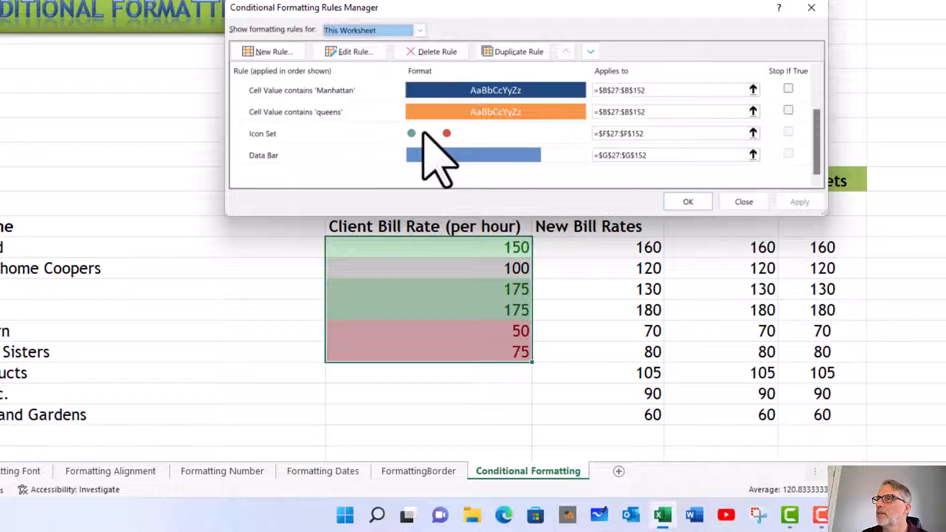
pyautogui.scroll(1, 423, 133)
pyautogui.scroll(-1, 432, 154)
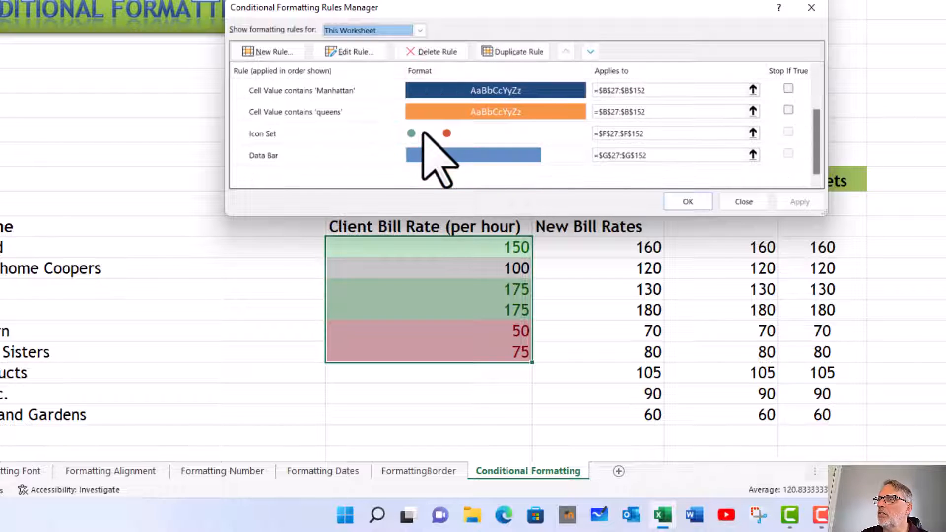
pyautogui.scroll(1, 432, 154)
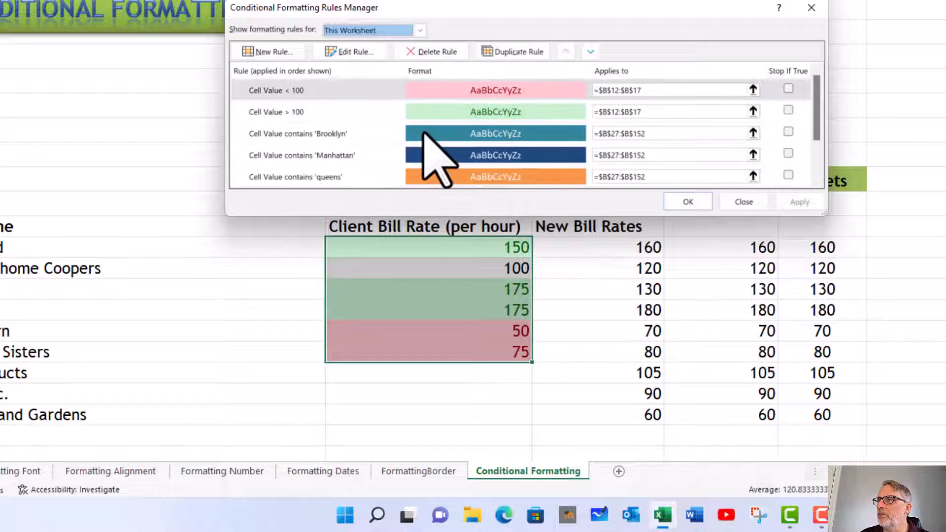
pyautogui.click(418, 31)
pyautogui.click(393, 44)
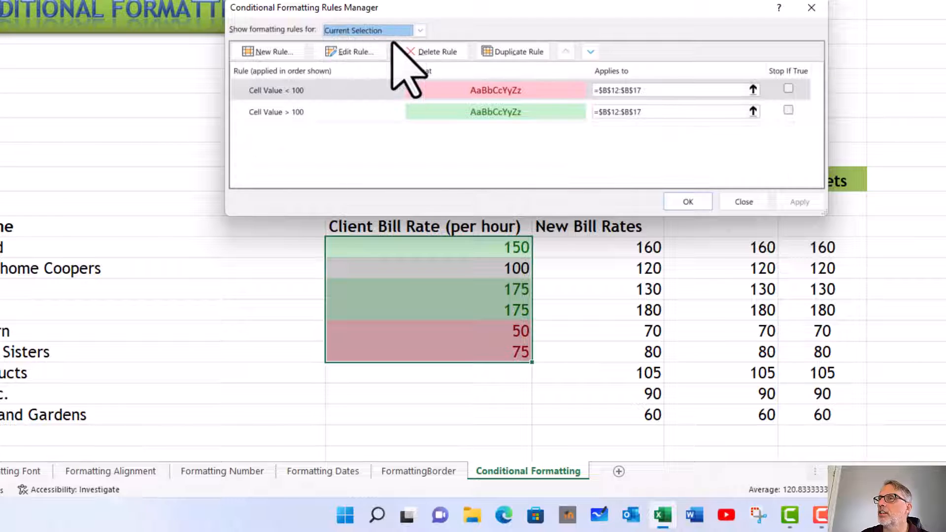
pyautogui.click(342, 91)
pyautogui.click(340, 111)
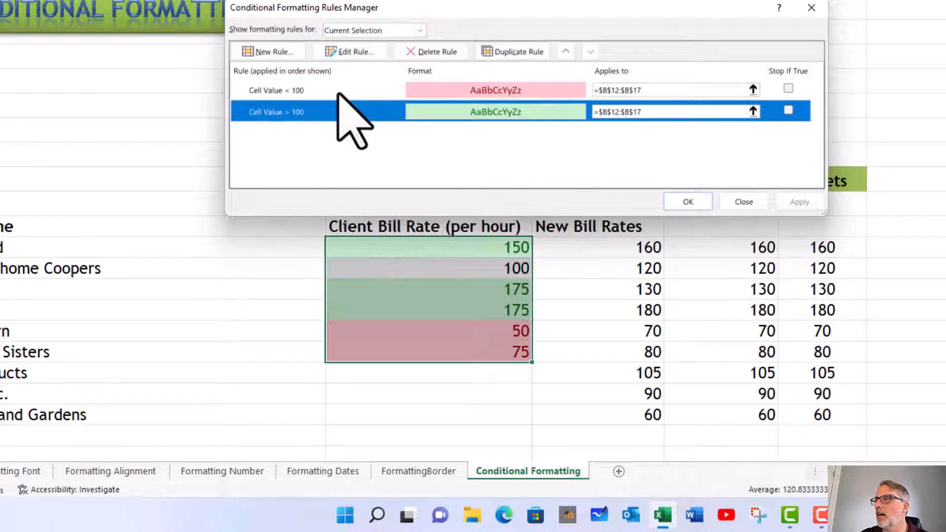
pyautogui.click(360, 93)
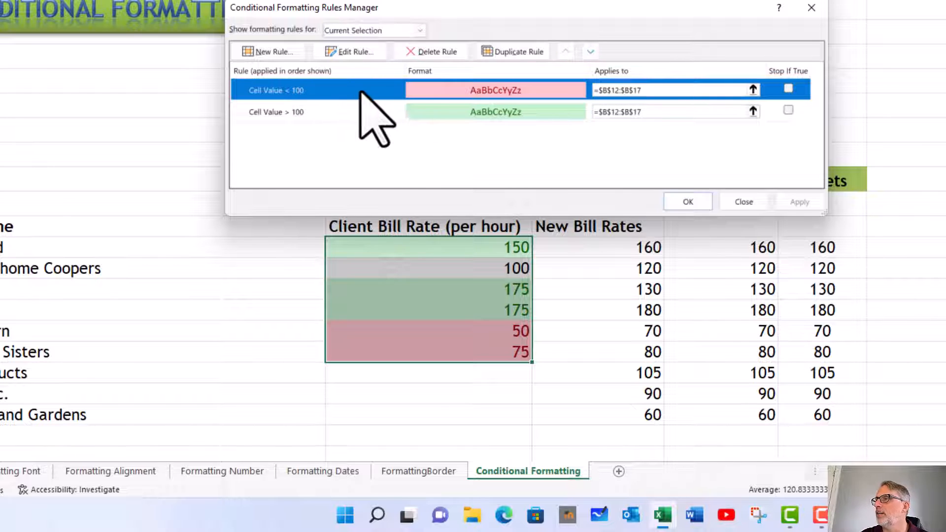
pyautogui.click(333, 112)
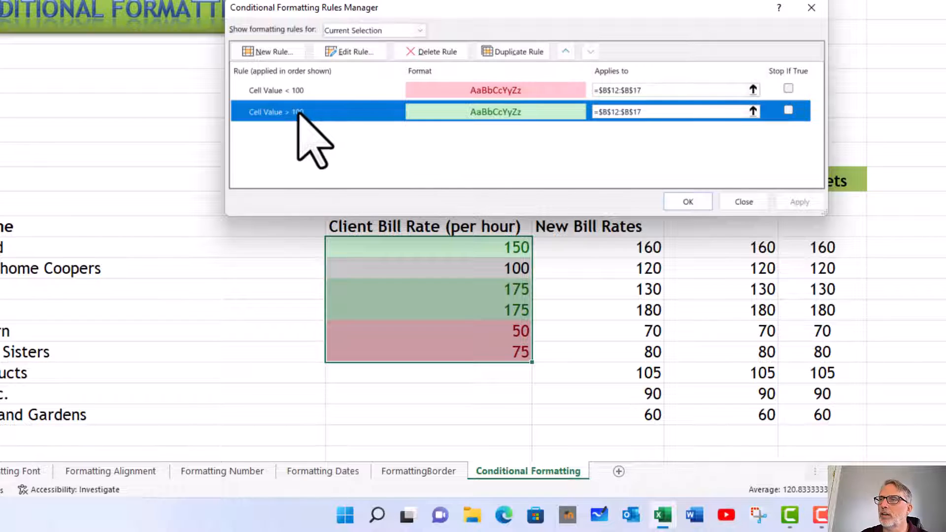
# Step: Extend the red less-than-100 rule to cells B12:C20 and apply the change
pyautogui.click(339, 99)
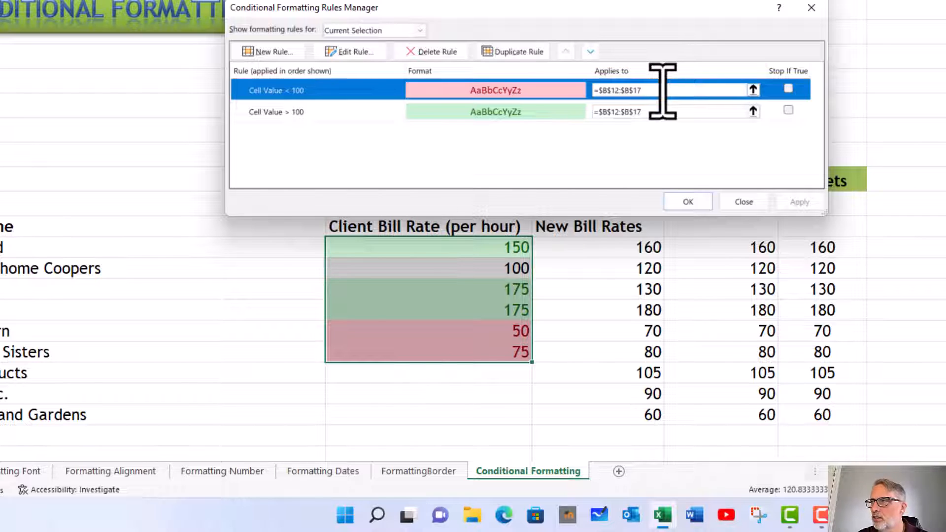
pyautogui.moveTo(646, 91); pyautogui.dragTo(557, 89)
pyautogui.press('Delete')
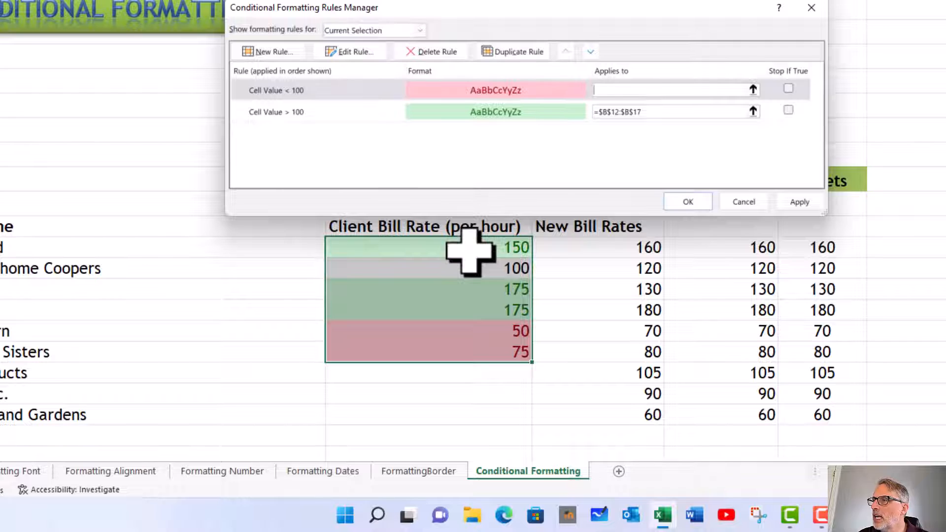
pyautogui.moveTo(470, 251); pyautogui.dragTo(576, 414)
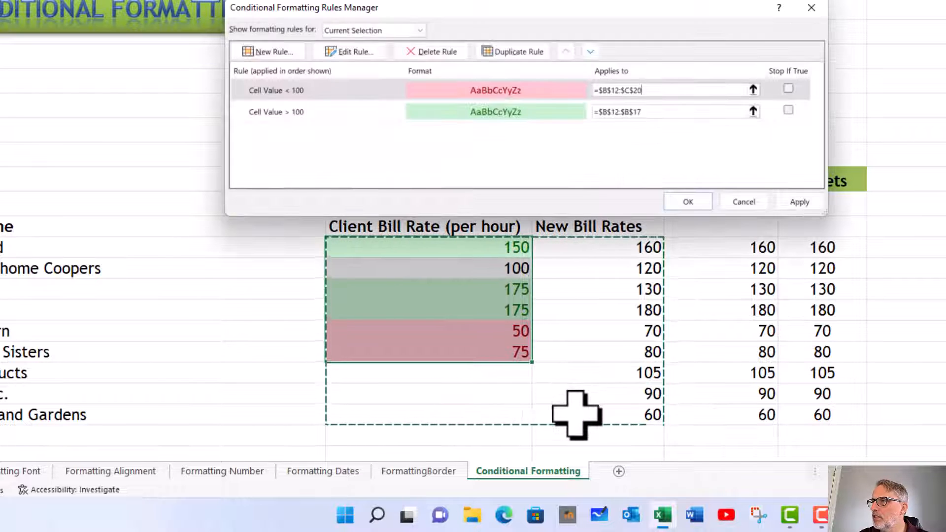
pyautogui.click(800, 202)
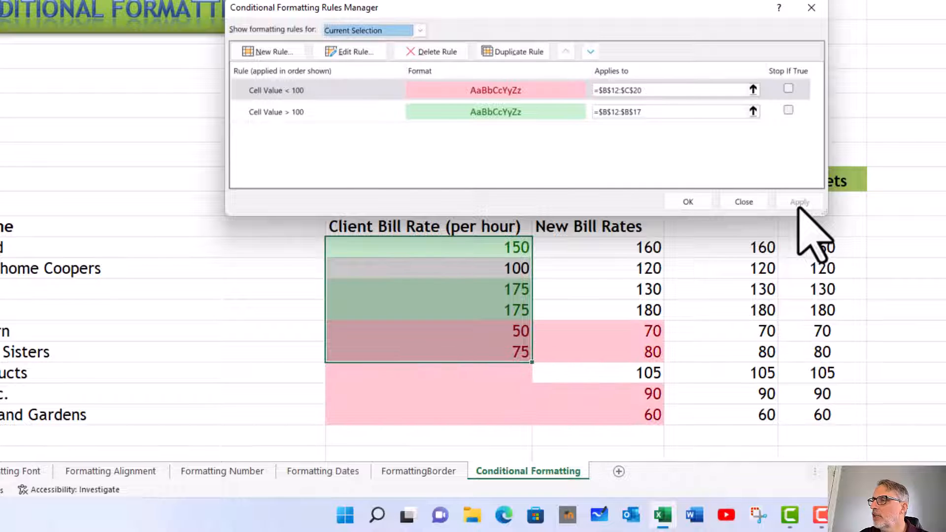
# Step: Extend the green greater-than-100 rule to cells B12:C20 and apply the change
pyautogui.click(673, 113)
pyautogui.press('Delete')
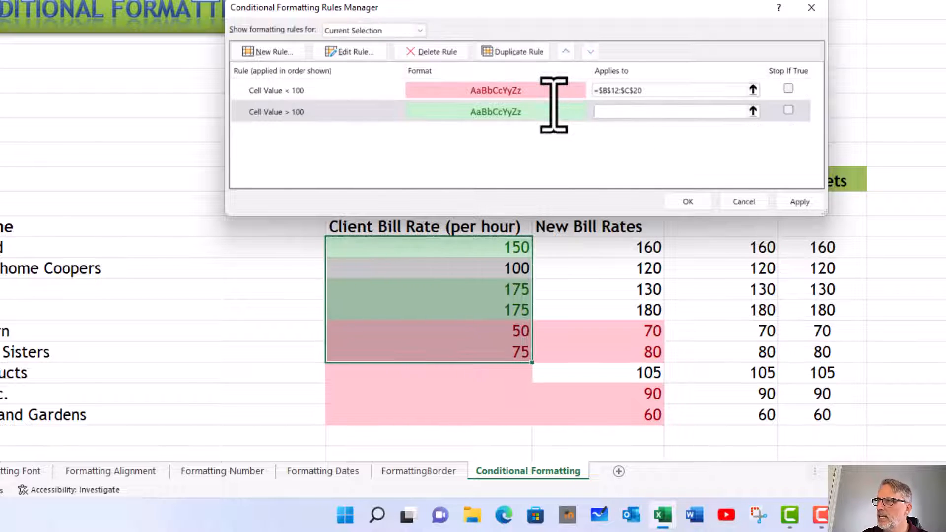
pyautogui.moveTo(412, 246); pyautogui.dragTo(579, 414)
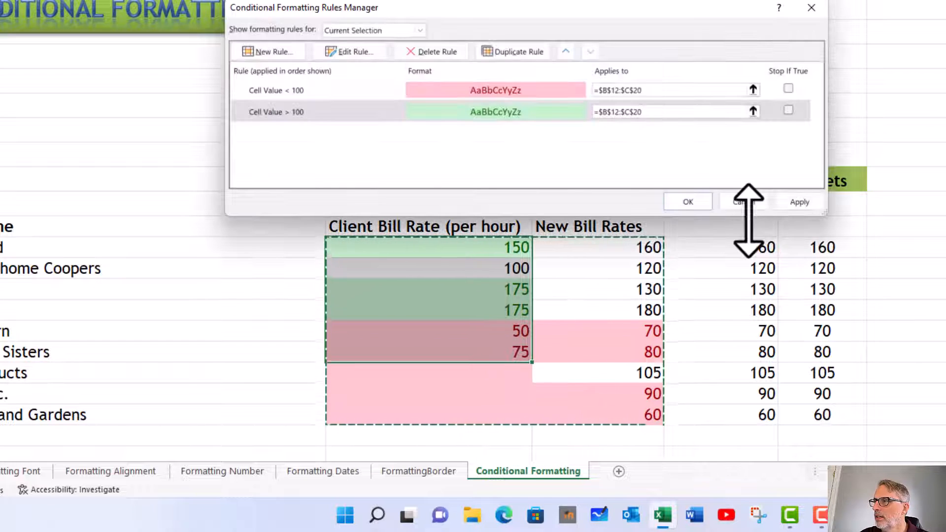
pyautogui.click(798, 202)
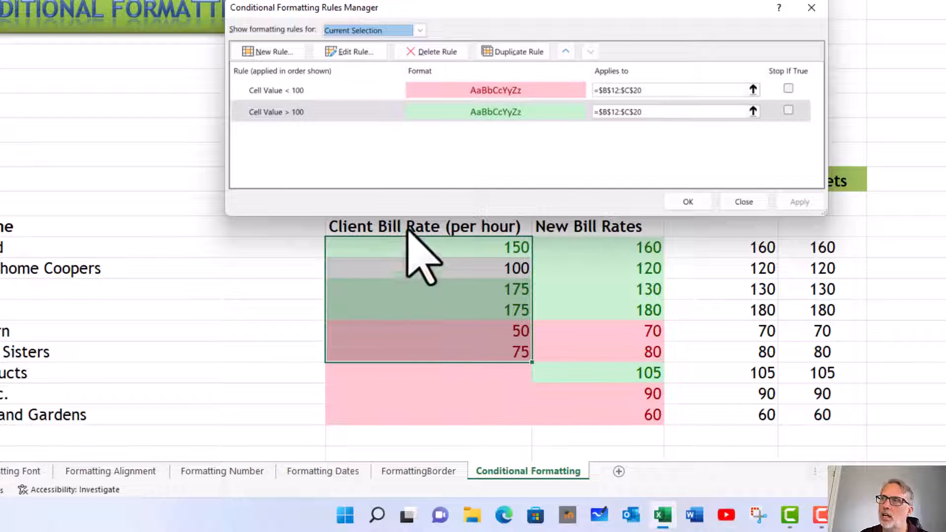
# Step: Edit the less-than-100 rule's format to use a solid dark red background fill
pyautogui.click(279, 94)
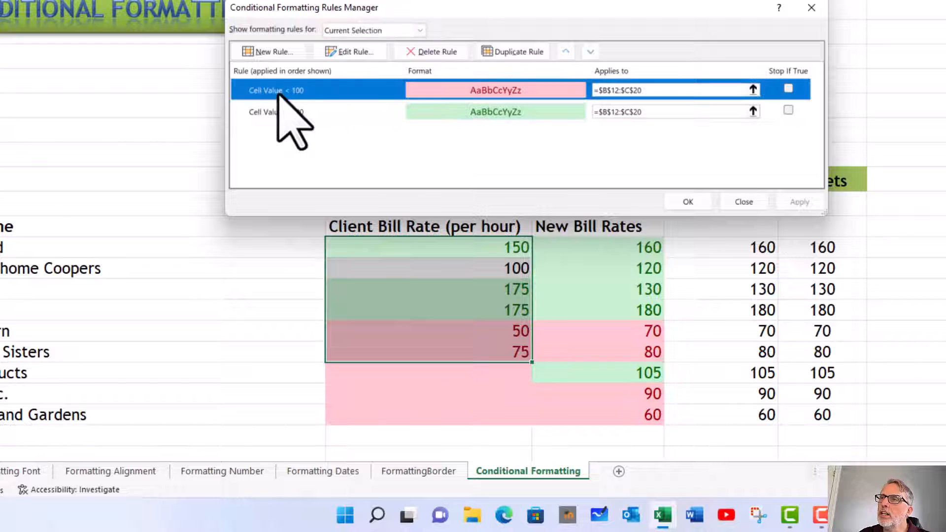
pyautogui.click(335, 113)
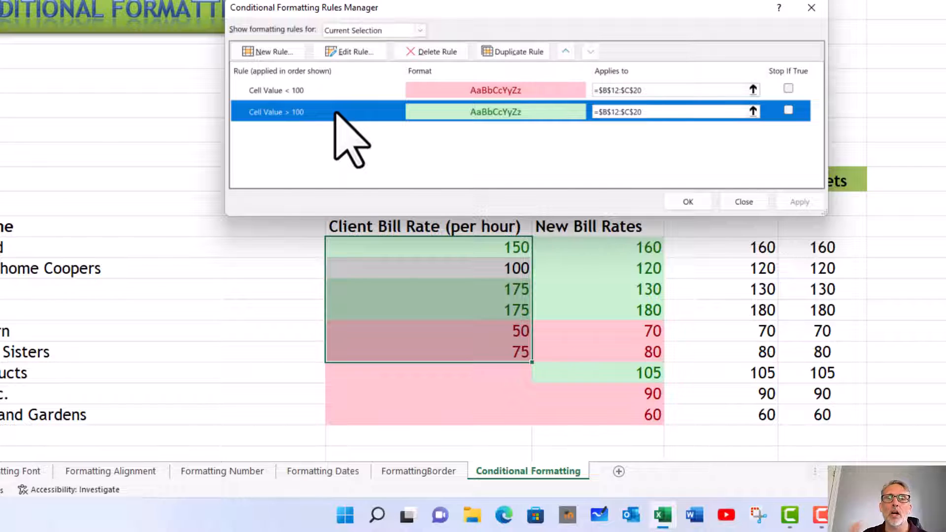
pyautogui.click(329, 94)
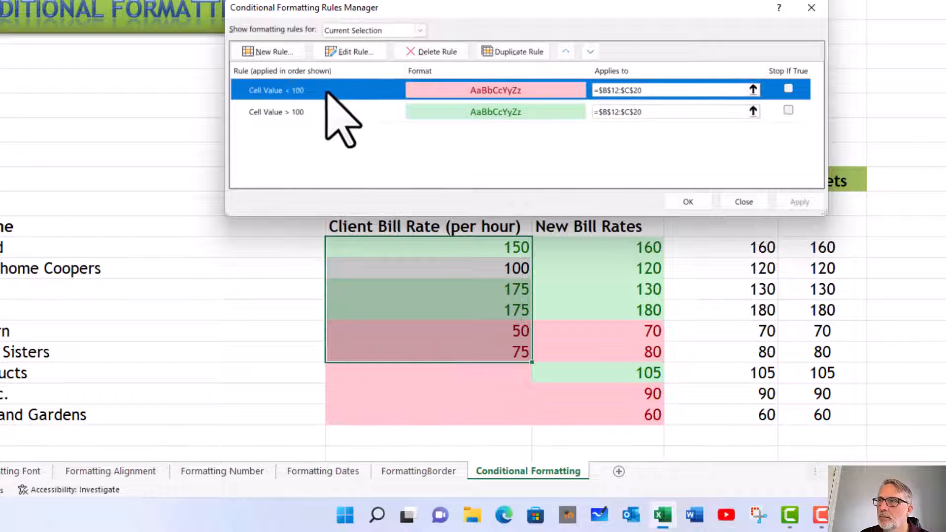
pyautogui.click(350, 52)
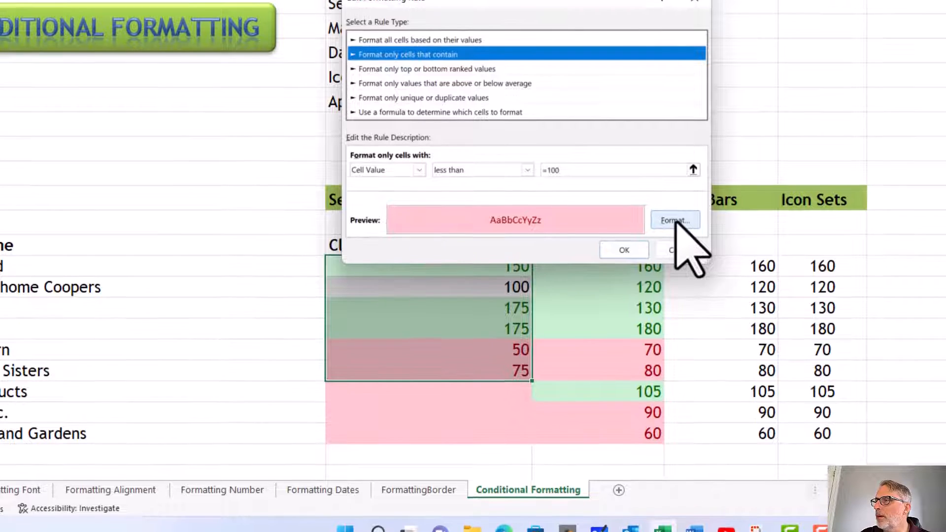
pyautogui.click(676, 202)
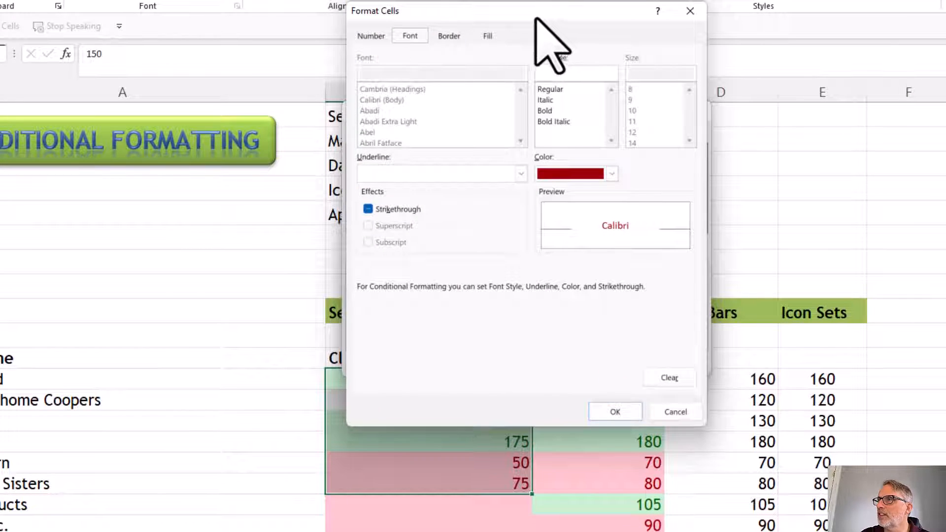
pyautogui.moveTo(536, 18); pyautogui.dragTo(520, 79)
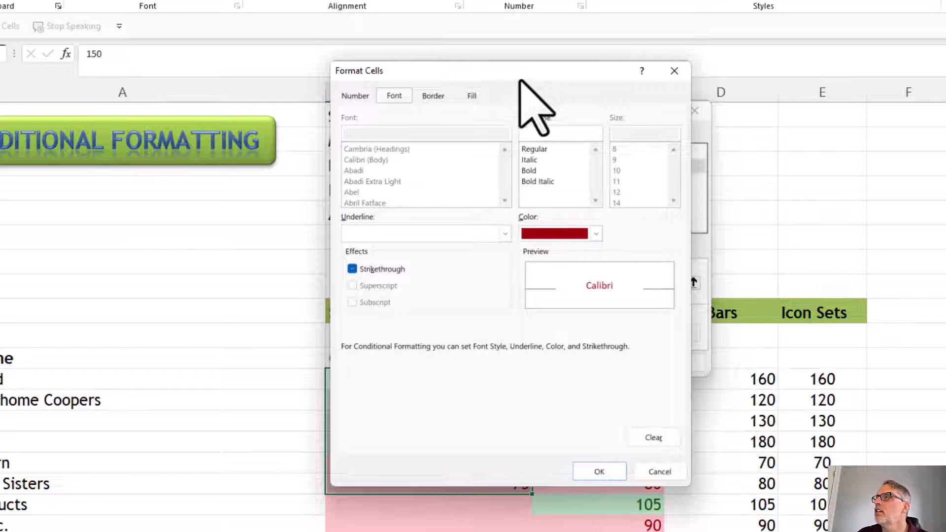
pyautogui.click(471, 96)
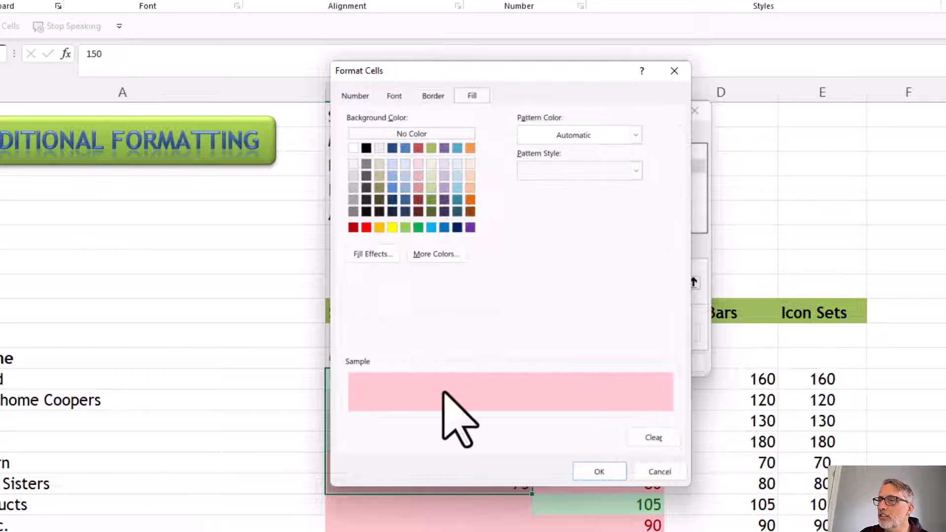
pyautogui.click(354, 228)
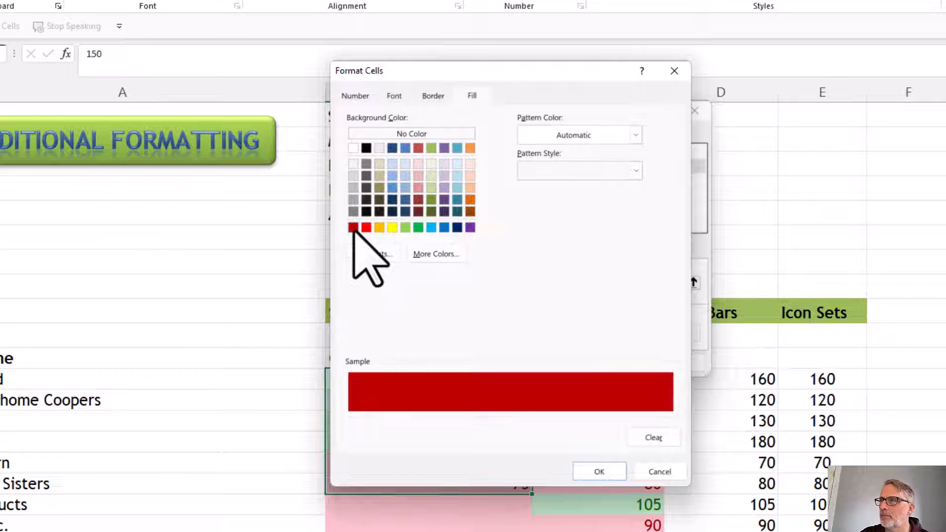
# Step: Set the less-than-100 rule's font colour to white and accept the edited rule
pyautogui.click(393, 96)
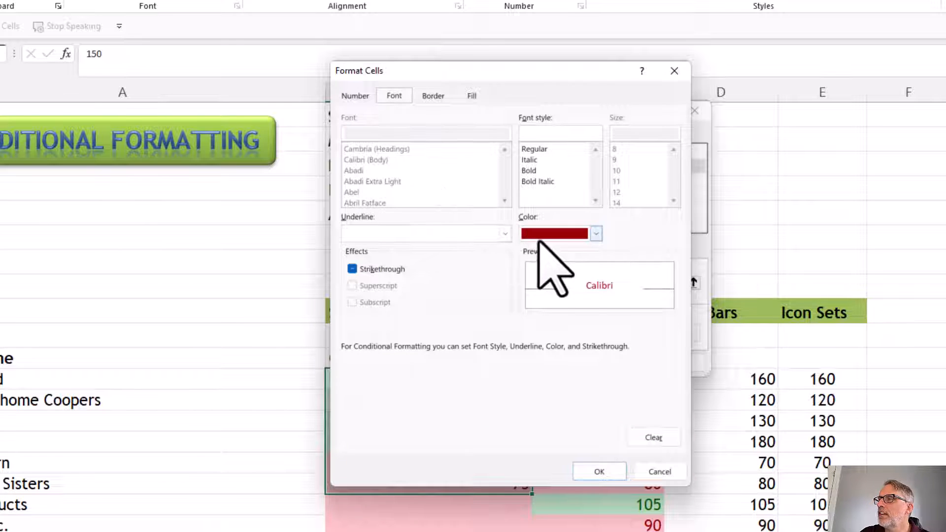
pyautogui.click(596, 233)
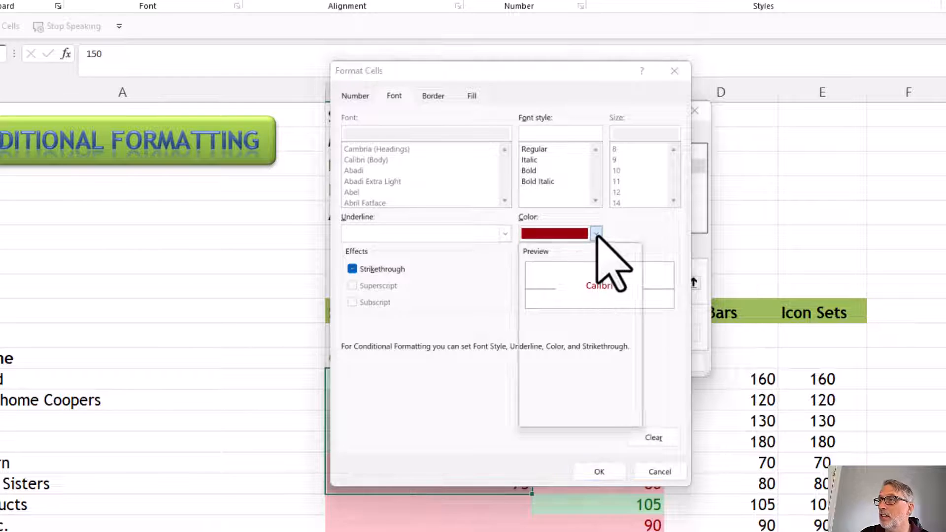
pyautogui.click(527, 294)
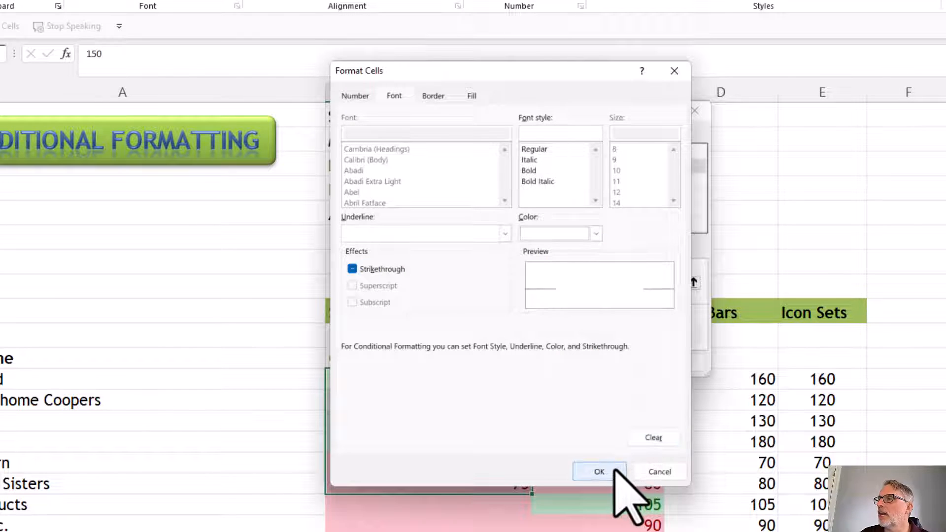
pyautogui.click(599, 472)
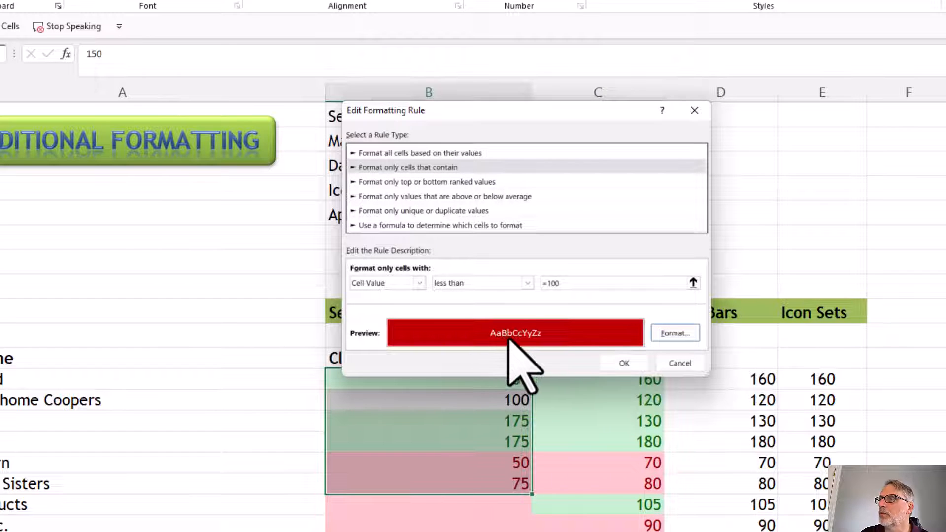
pyautogui.click(626, 363)
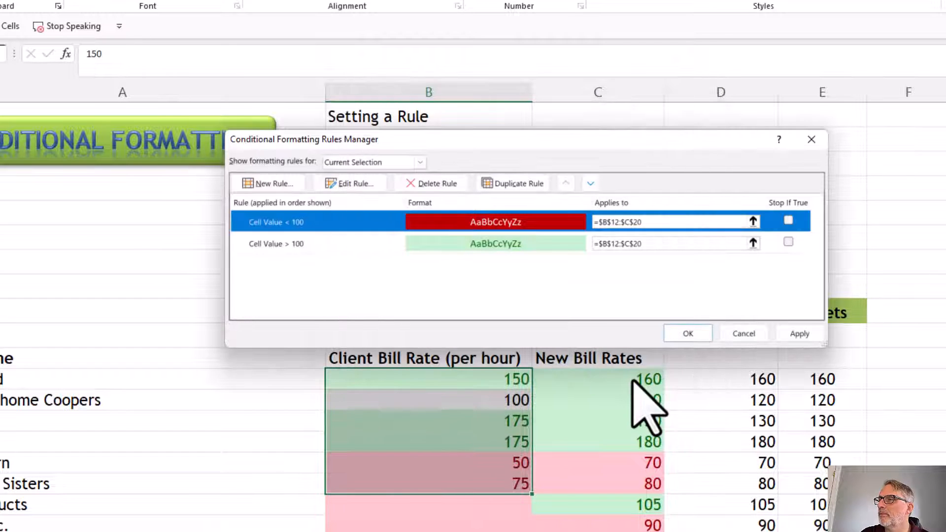
# Step: Apply the restyled less-than-100 rule, then give the greater-than-100 rule a white font and a solid dark green fill
pyautogui.click(799, 334)
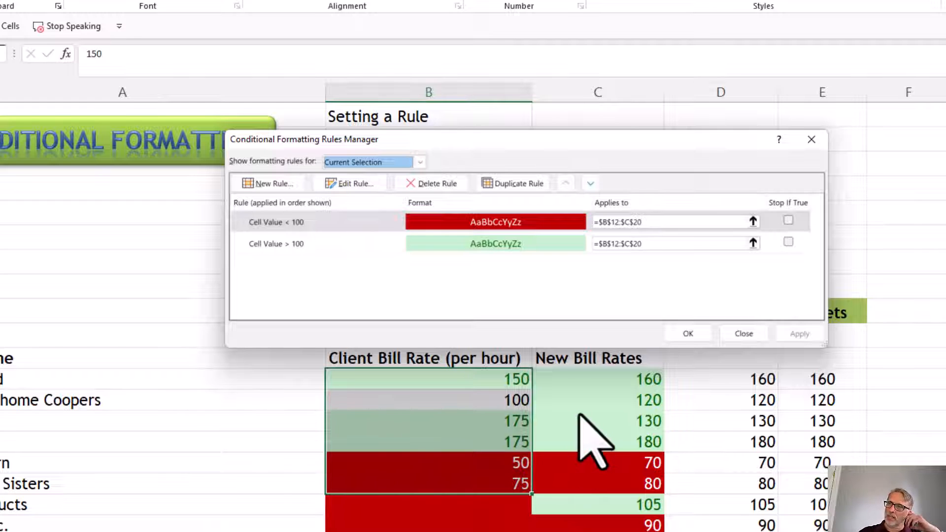
pyautogui.click(396, 244)
pyautogui.click(353, 185)
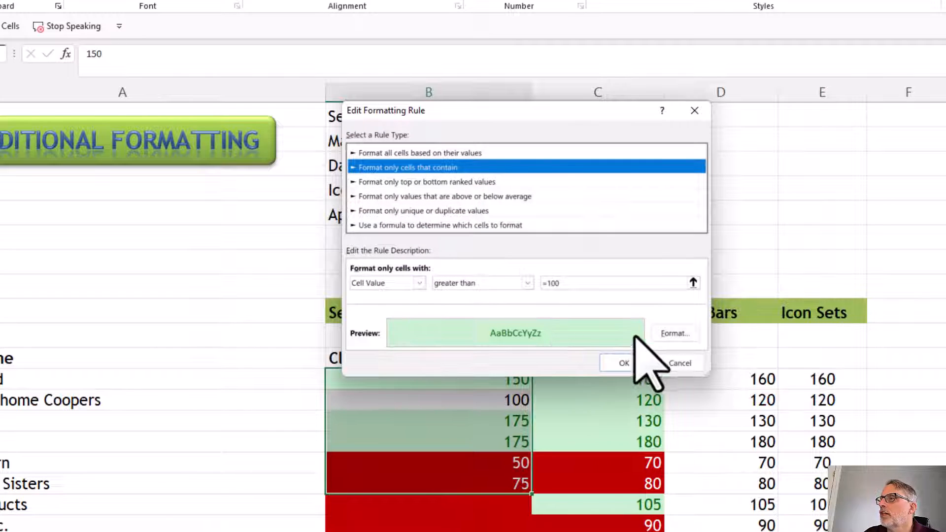
pyautogui.click(664, 333)
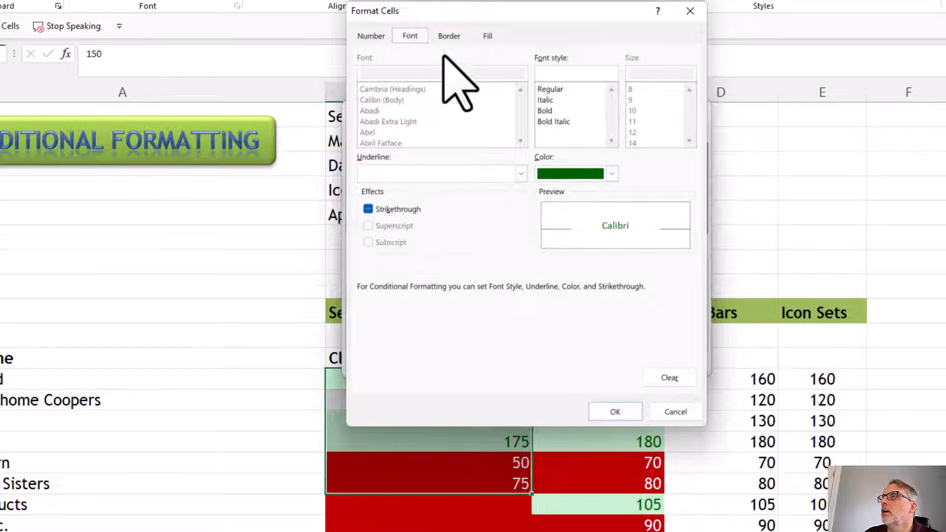
pyautogui.click(612, 173)
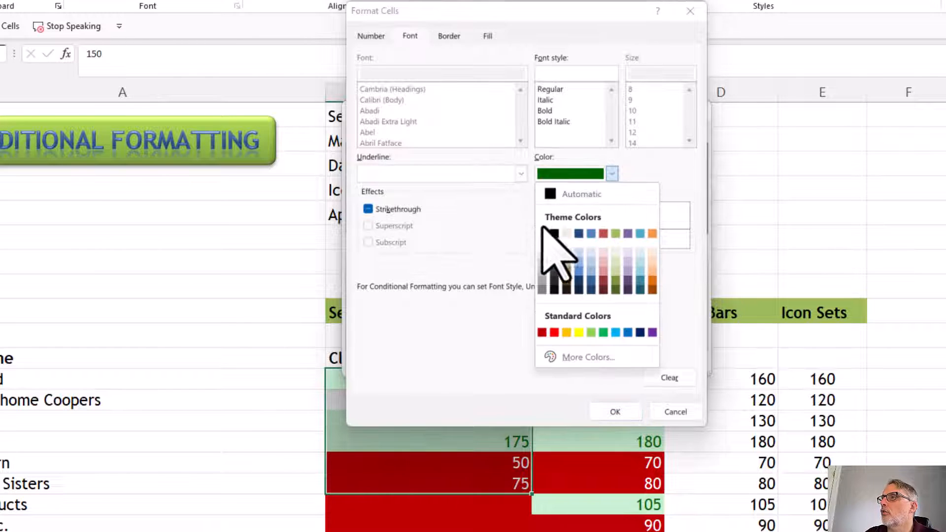
pyautogui.click(541, 232)
pyautogui.click(488, 36)
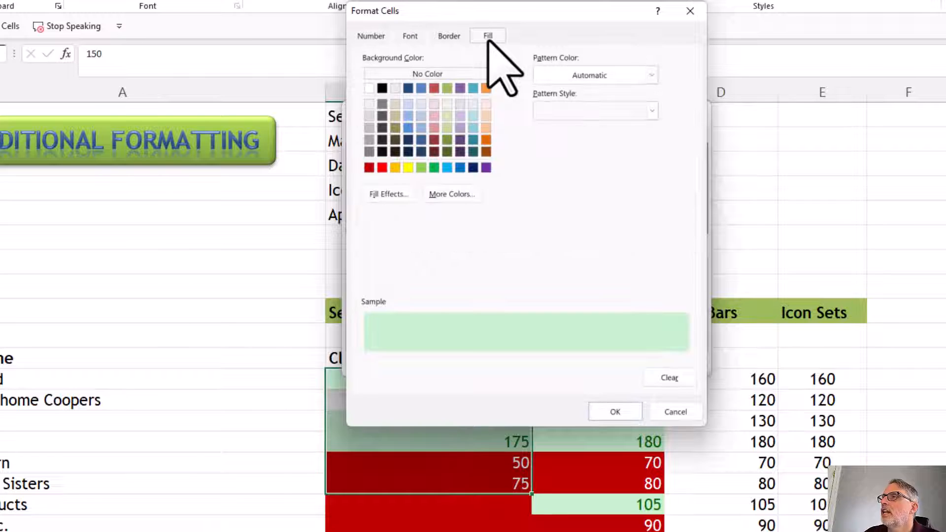
pyautogui.click(446, 141)
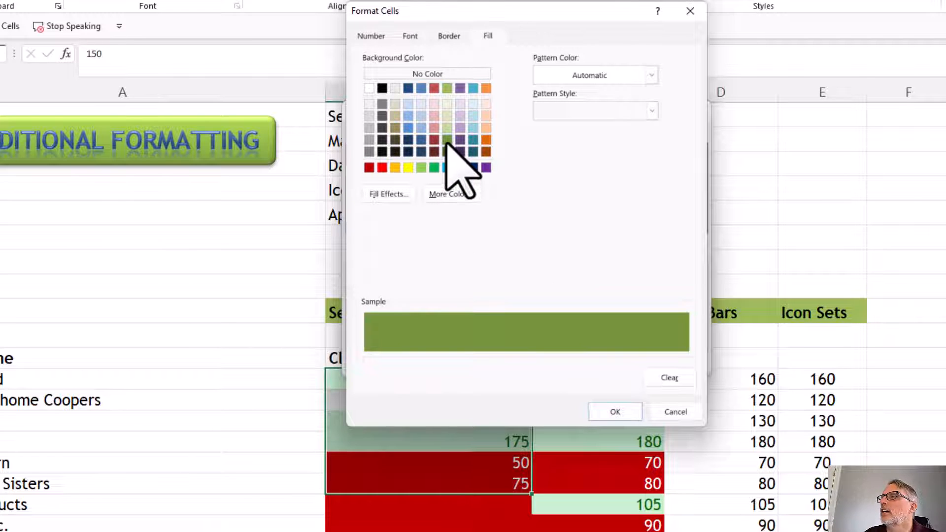
pyautogui.click(613, 411)
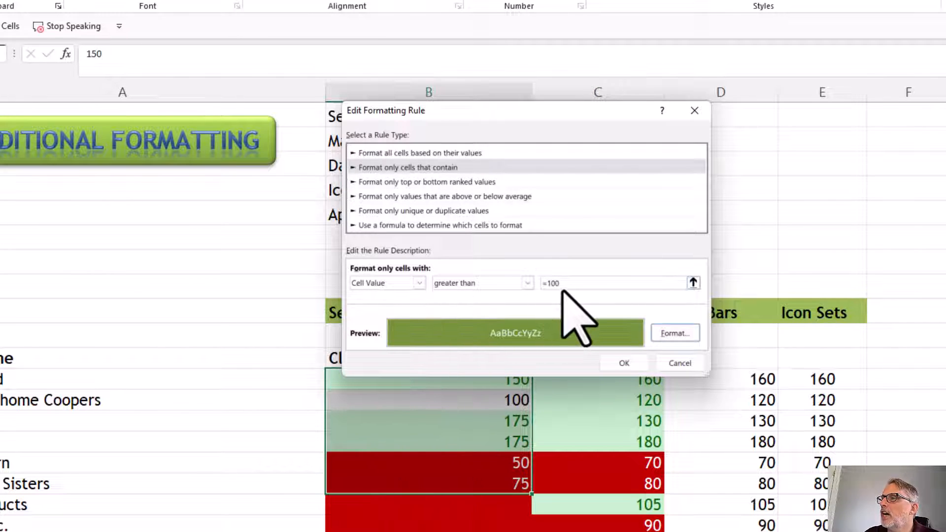
# Step: Change the green rule's comparison to greater than or equal to 100, apply it and close the rules manager
pyautogui.click(526, 283)
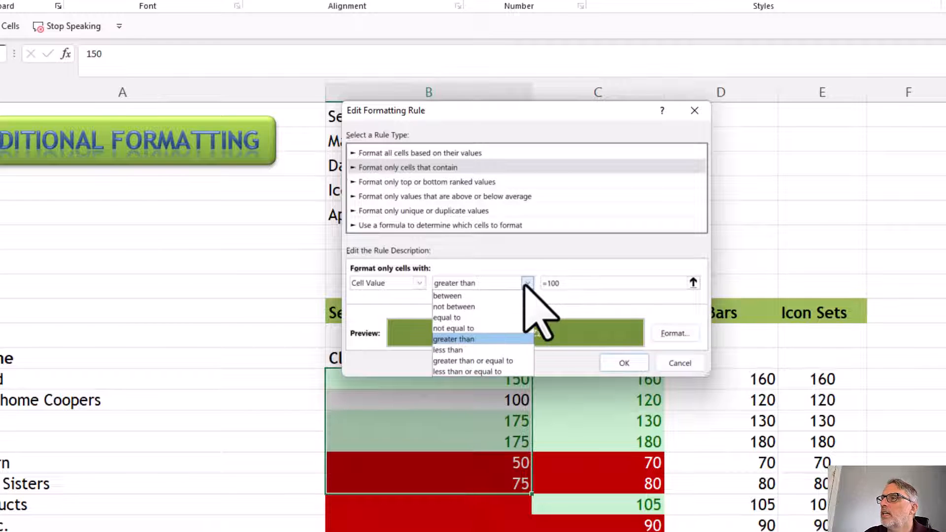
pyautogui.click(503, 362)
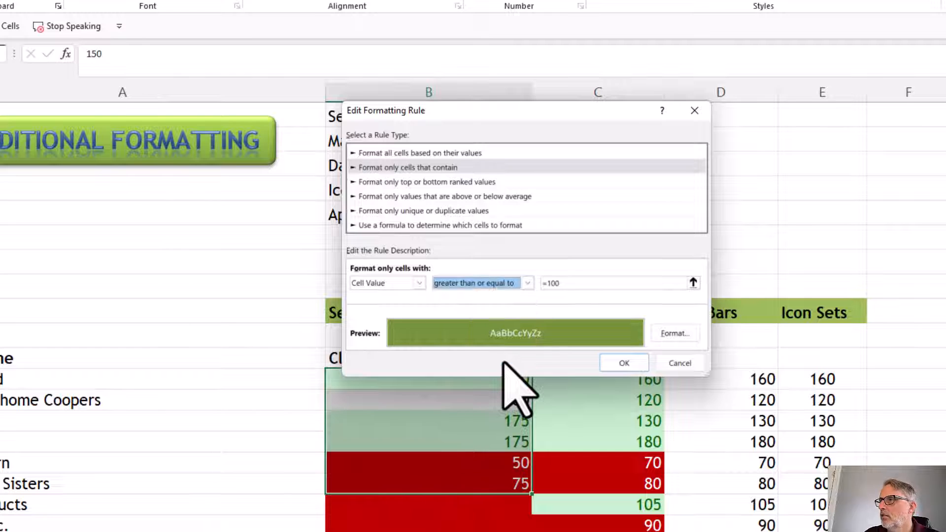
pyautogui.click(623, 363)
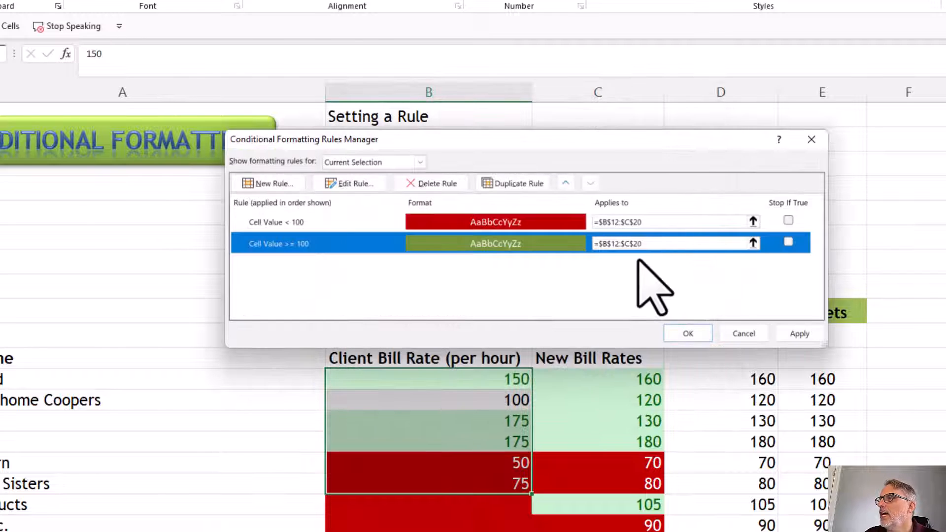
pyautogui.click(797, 334)
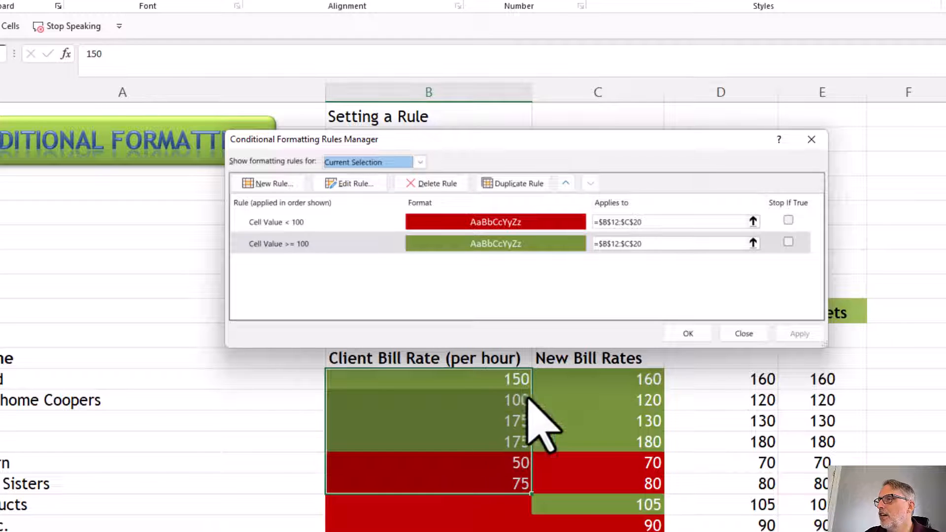
pyautogui.click(734, 334)
pyautogui.click(591, 421)
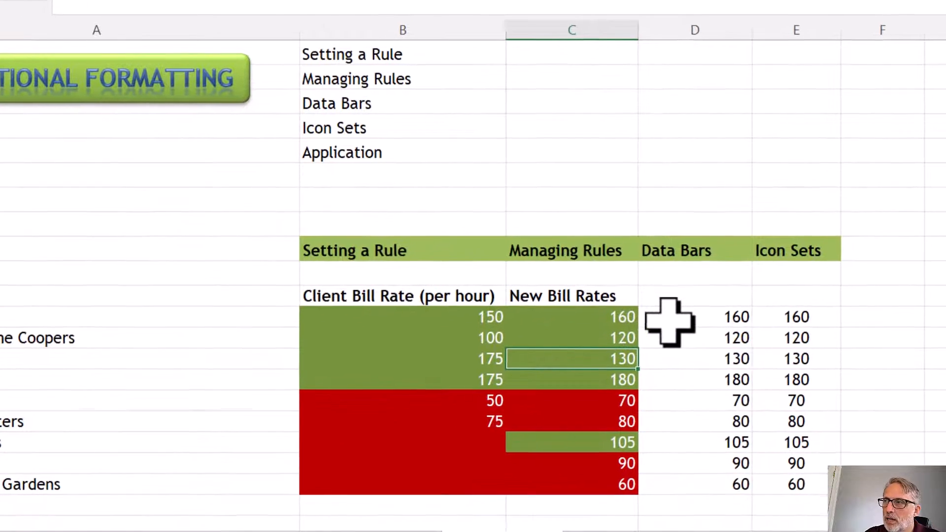
# Step: Add solid-fill blue data bars to the Data Bars values in D12:D20
pyautogui.click(691, 380)
pyautogui.hotkey('ctrl', 'shift', 'Down')
pyautogui.click(663, 317)
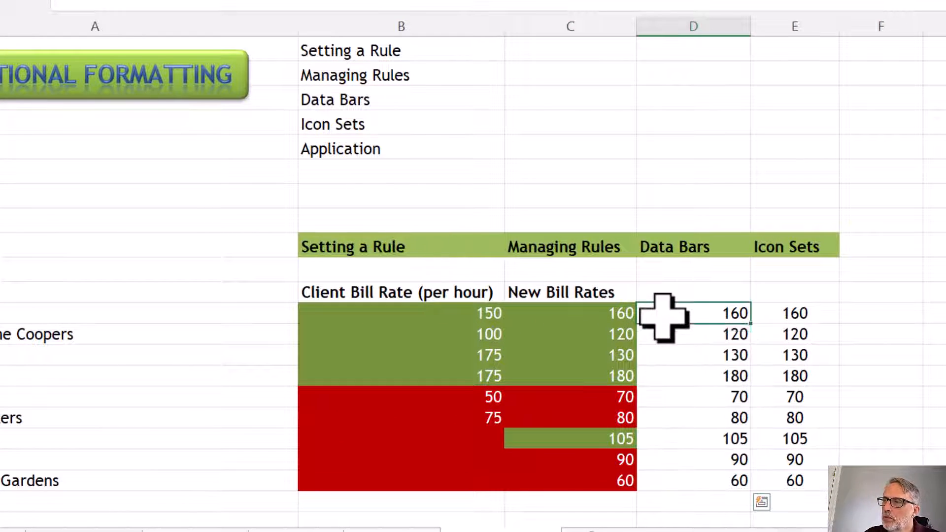
pyautogui.moveTo(664, 318); pyautogui.dragTo(676, 478)
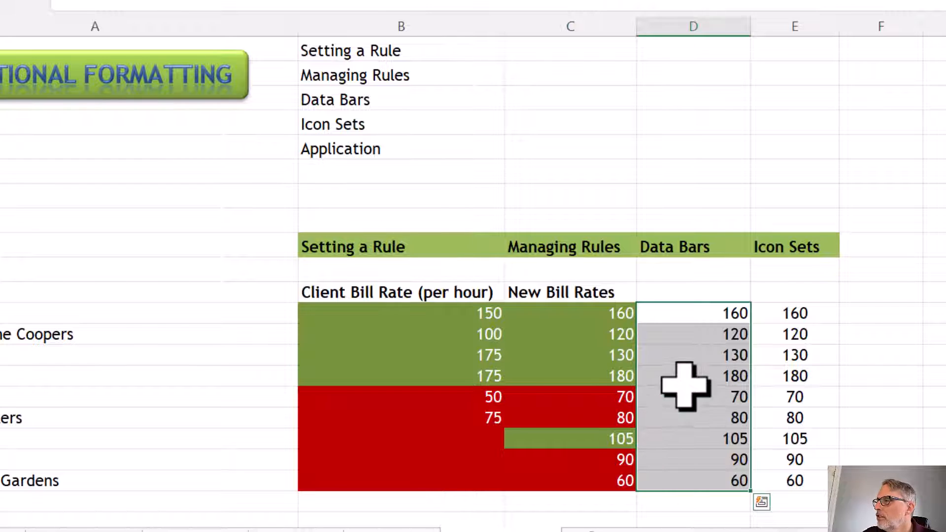
pyautogui.moveTo(675, 319); pyautogui.dragTo(684, 487)
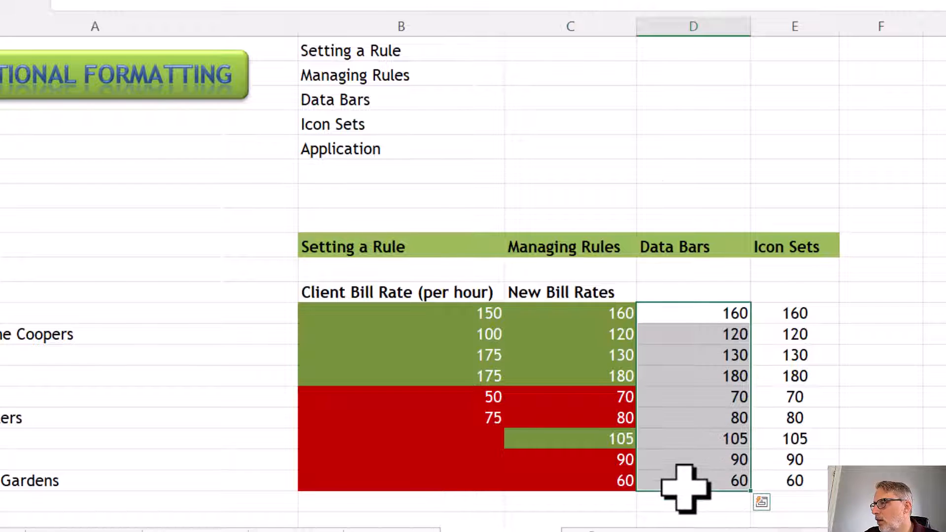
pyautogui.click(601, 0)
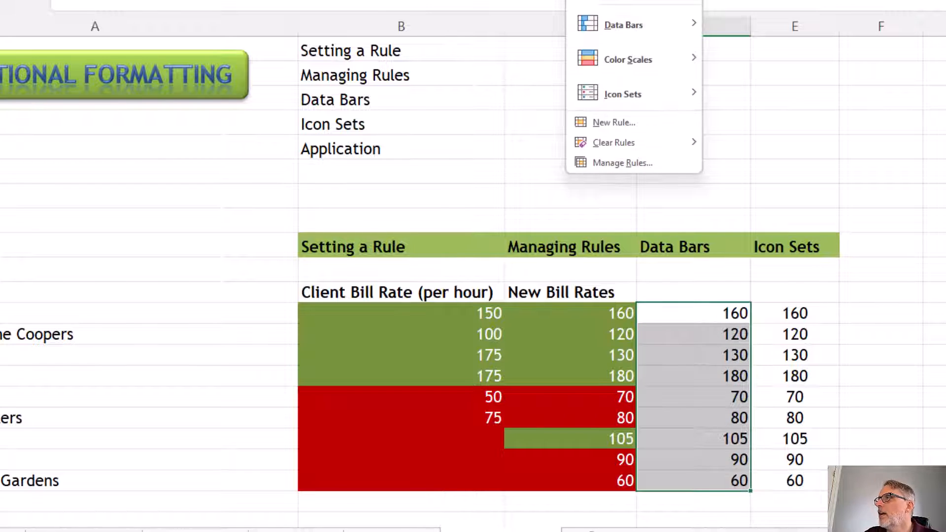
pyautogui.moveTo(614, 23)
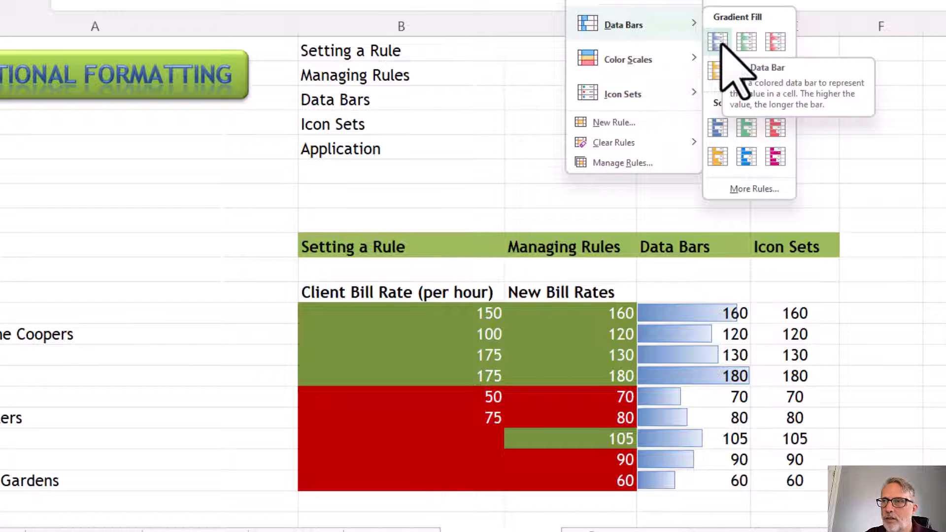
pyautogui.click(717, 128)
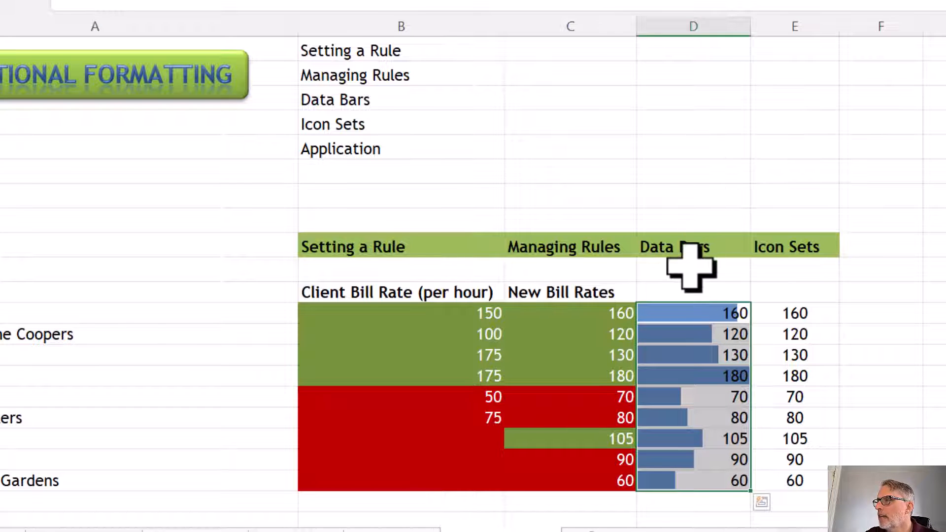
pyautogui.click(704, 392)
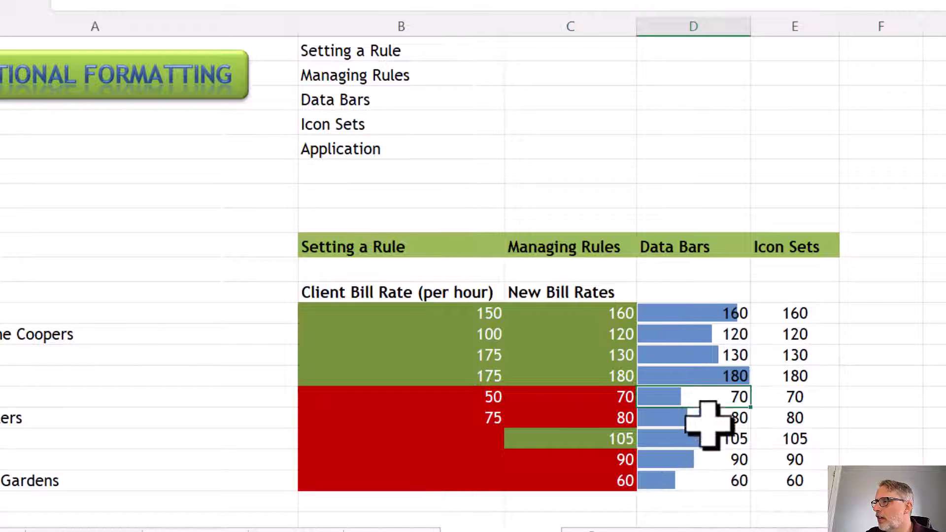
pyautogui.click(667, 377)
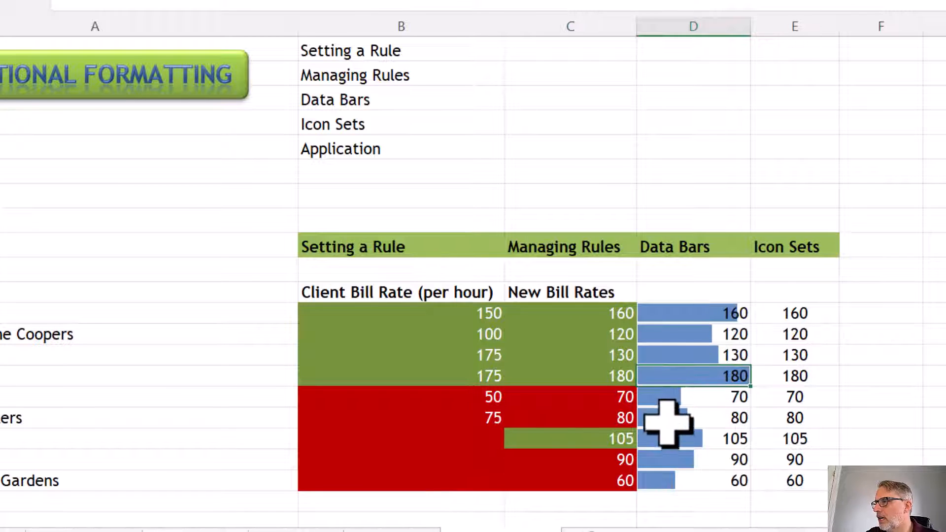
pyautogui.click(724, 318)
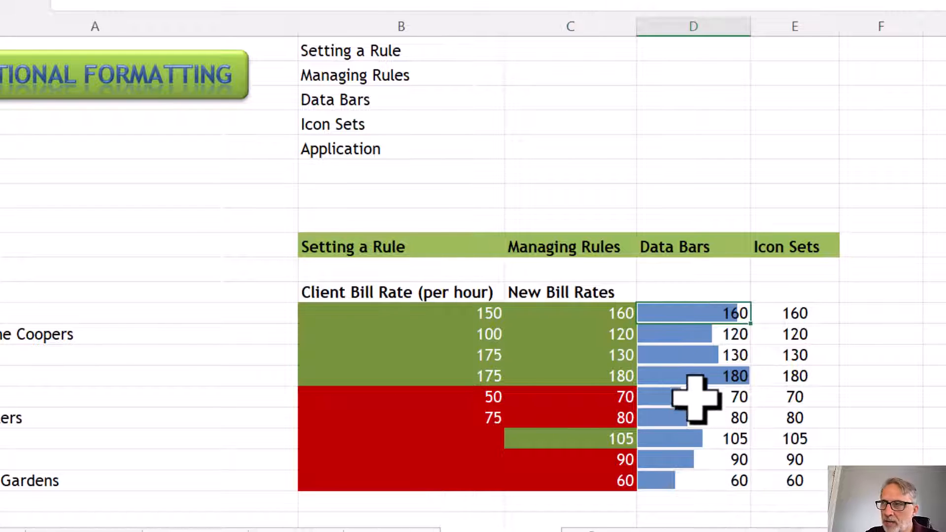
# Step: Edit the data bar rule on D12:D20 to show the bars only, without the numbers, and apply it
pyautogui.moveTo(694, 310); pyautogui.dragTo(699, 481)
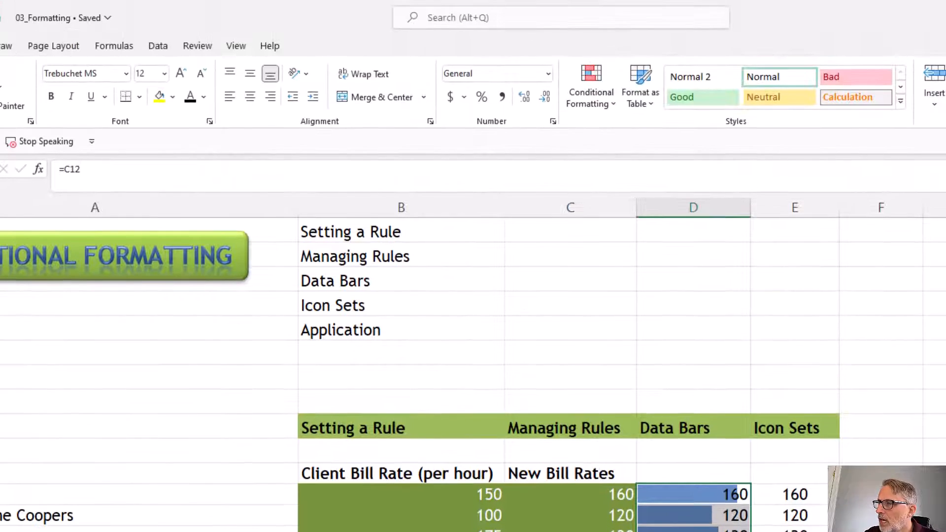
pyautogui.click(597, 89)
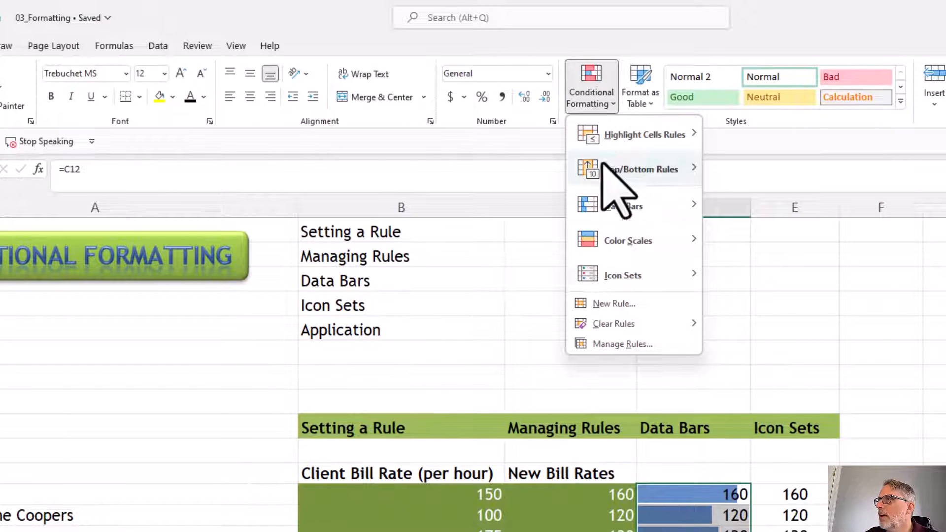
pyautogui.click(592, 344)
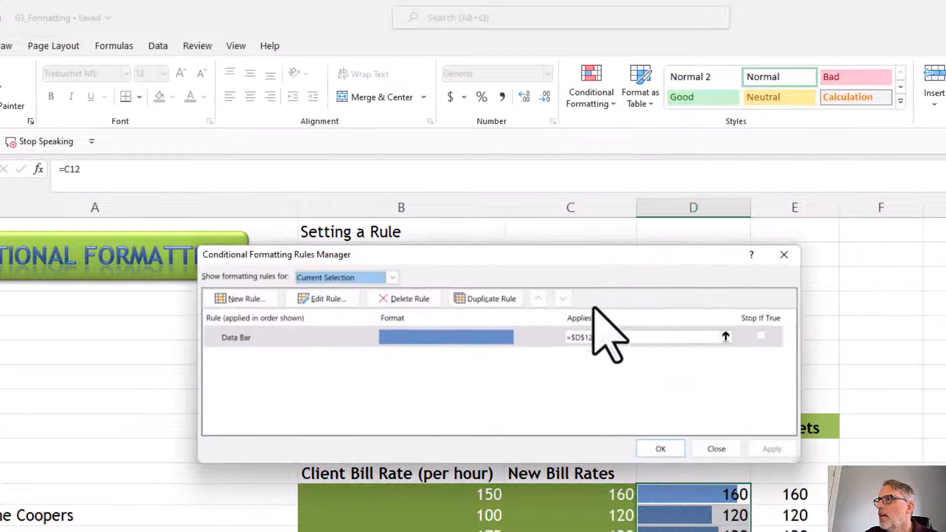
pyautogui.click(340, 337)
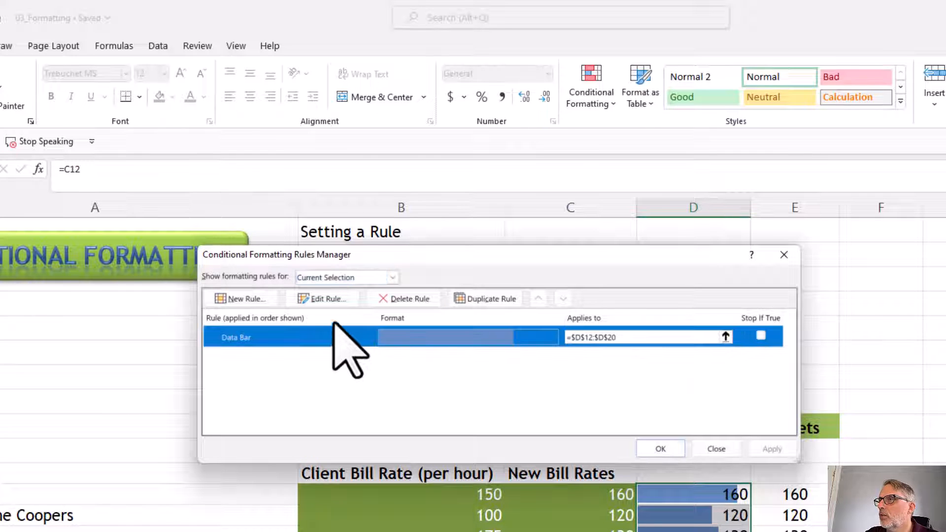
pyautogui.click(326, 299)
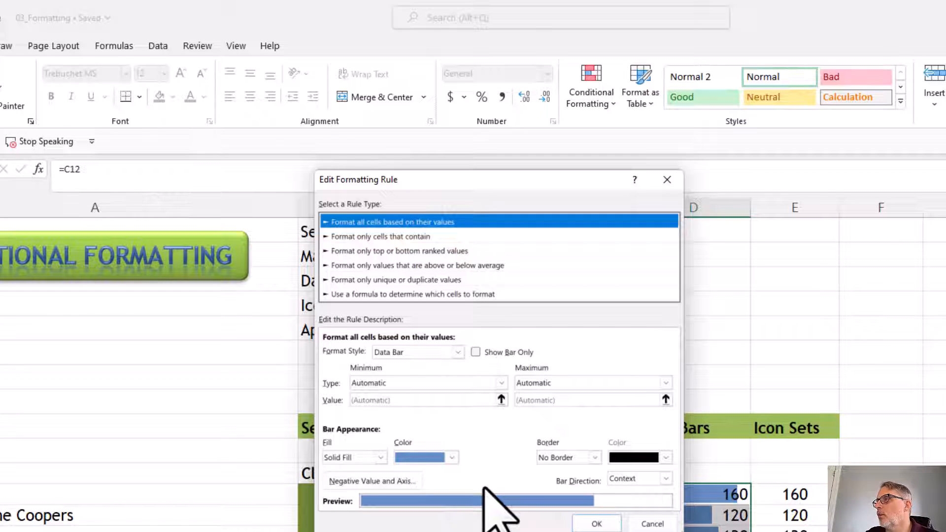
pyautogui.click(475, 352)
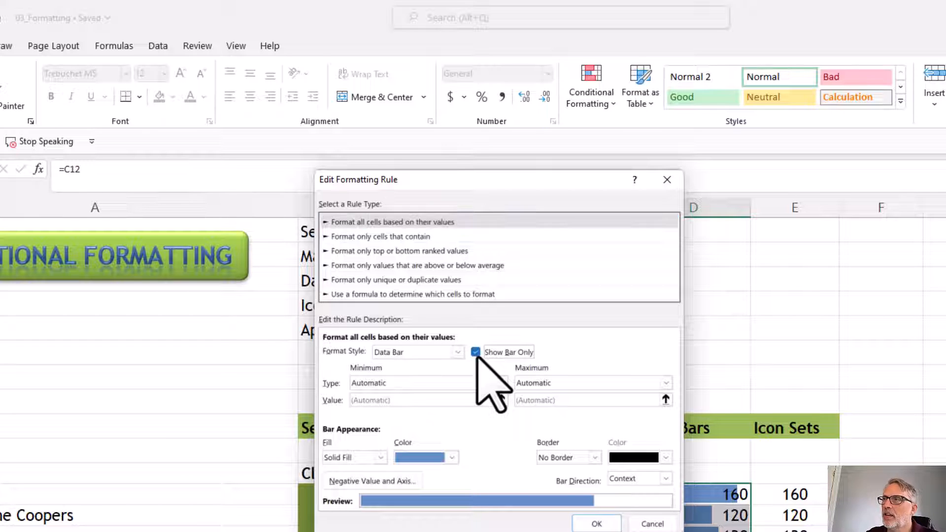
pyautogui.click(591, 524)
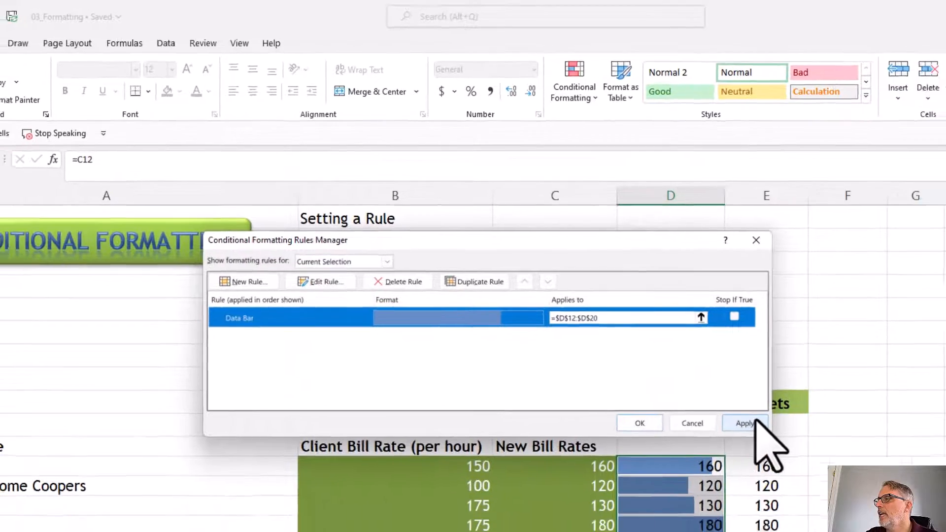
pyautogui.click(554, 318)
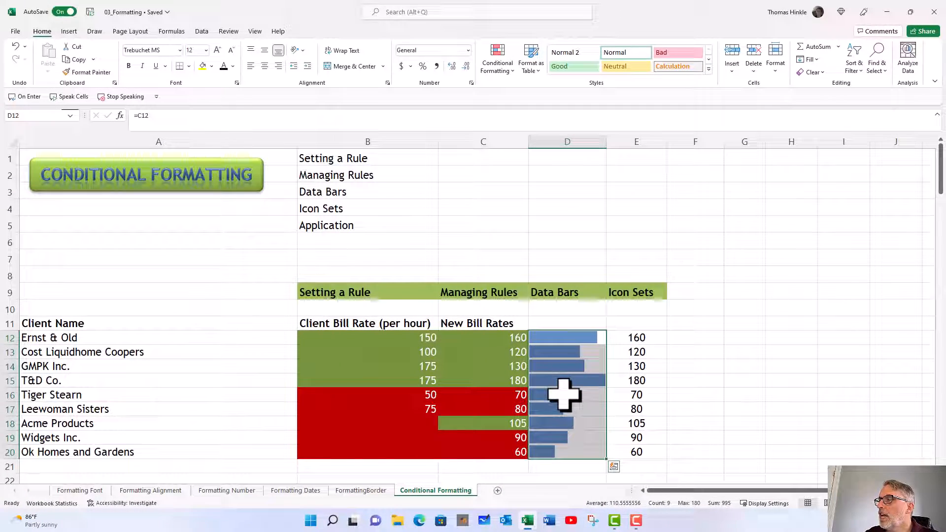
pyautogui.click(574, 410)
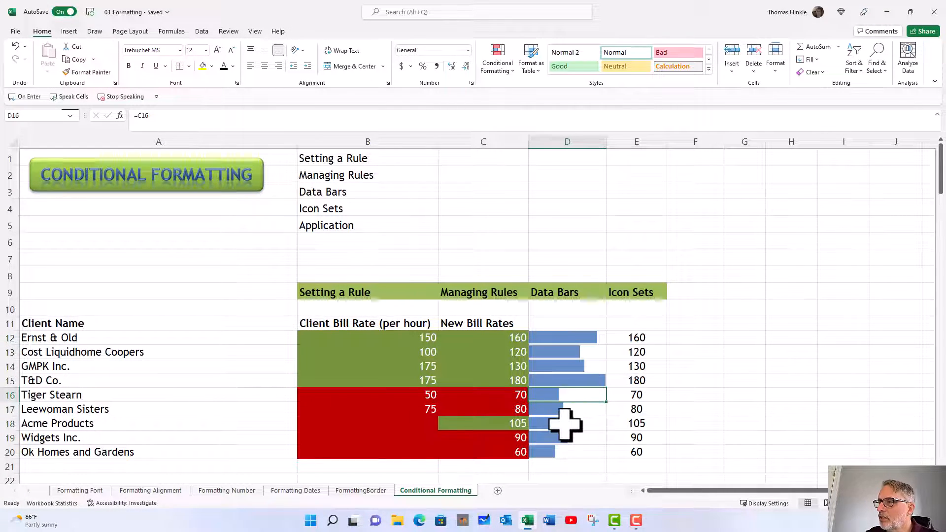
pyautogui.click(562, 410)
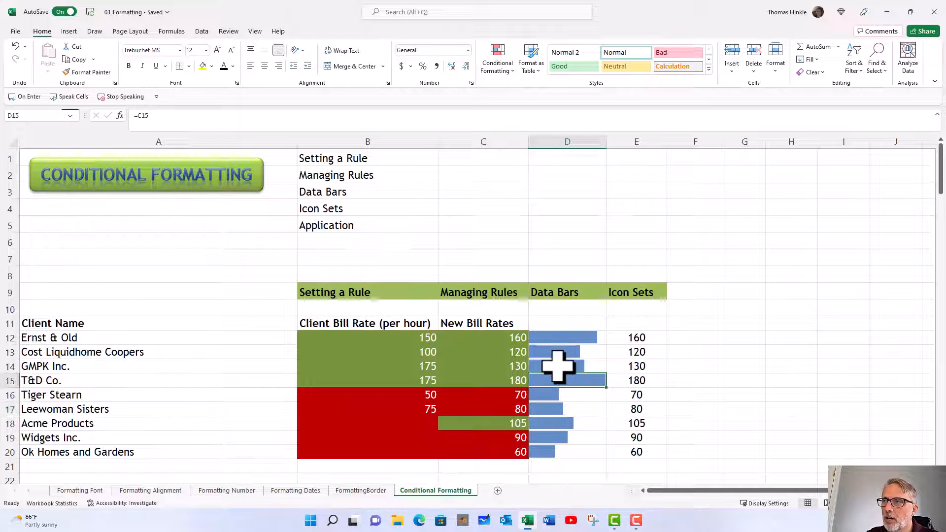
pyautogui.click(548, 338)
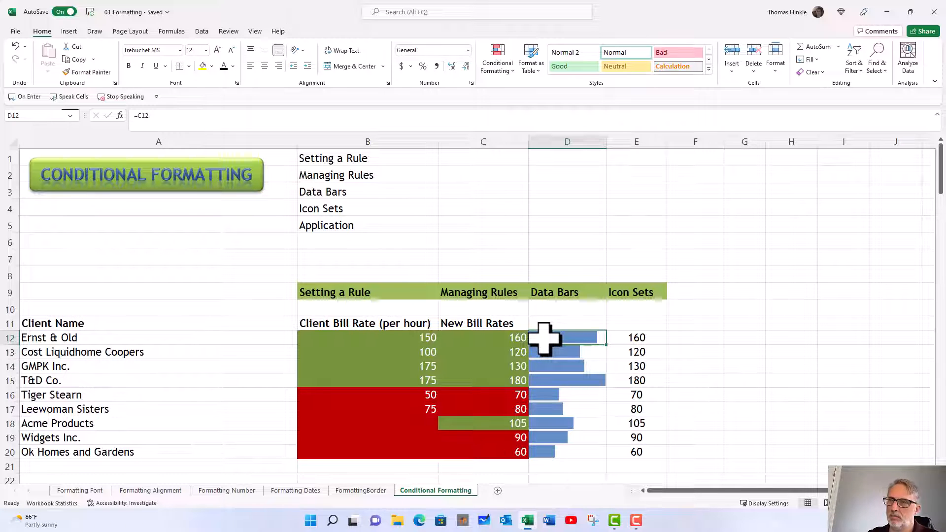
pyautogui.click(561, 394)
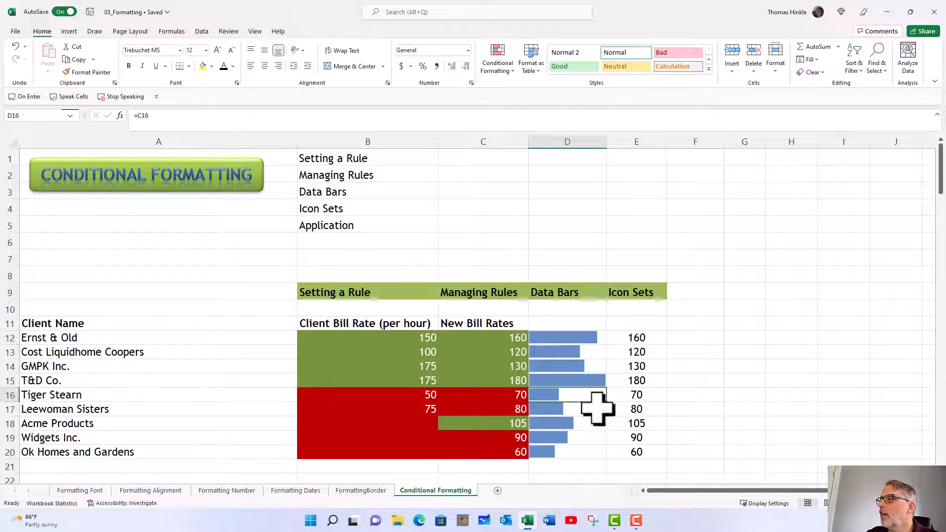
# Step: Apply the three-circle green, yellow and red icon set to the Icon Sets values in E12:E20
pyautogui.moveTo(623, 342); pyautogui.dragTo(633, 453)
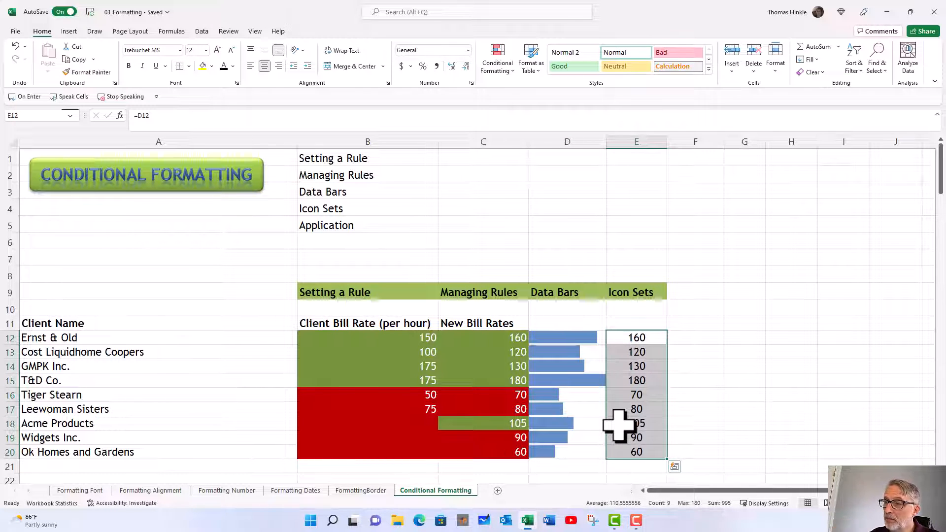
pyautogui.click(500, 63)
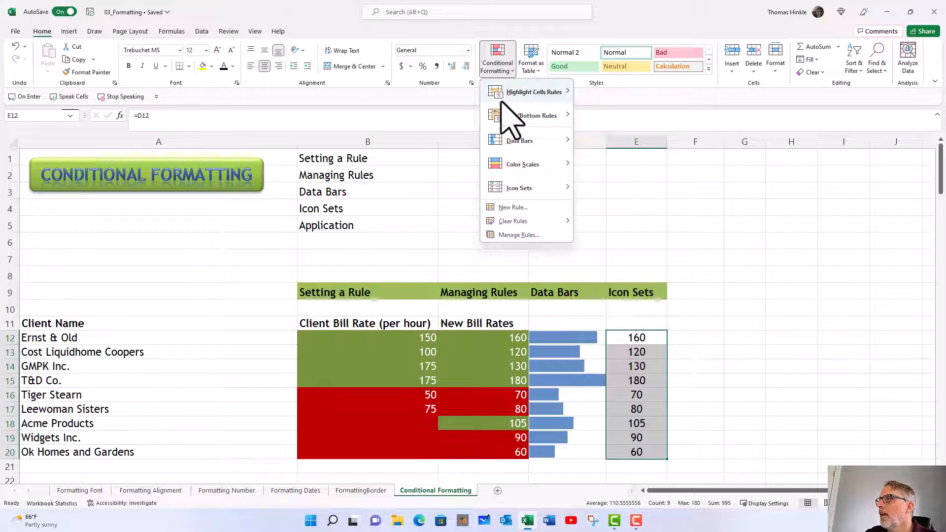
pyautogui.moveTo(522, 190)
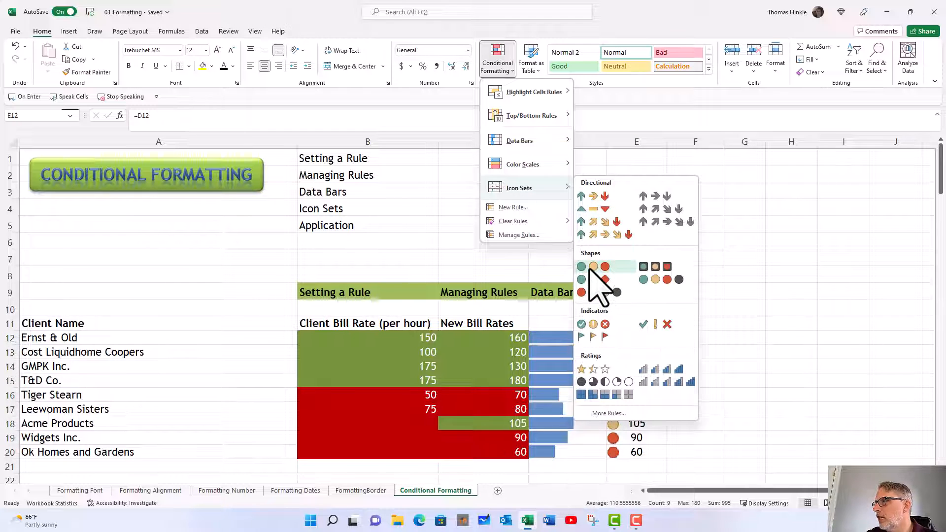
pyautogui.click(593, 267)
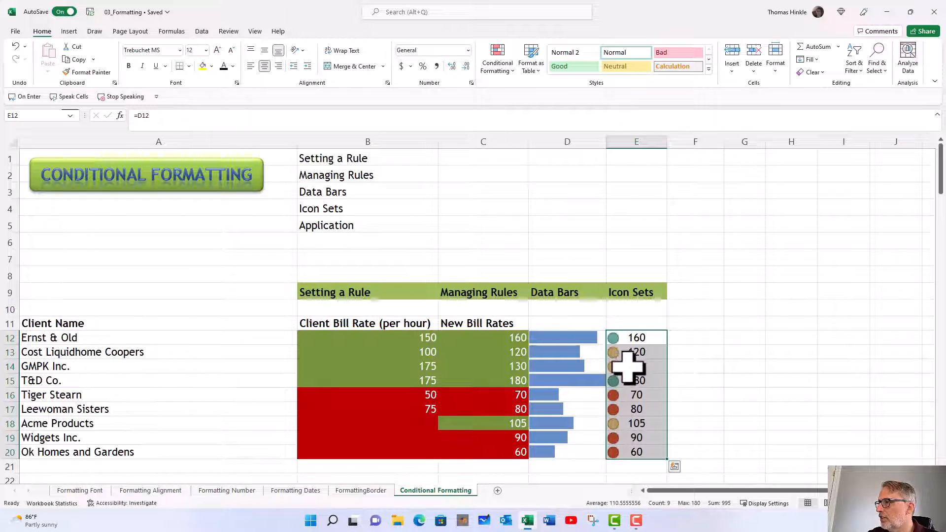
# Step: Edit the icon set rule on E12:E20 so the green circle marks values at or above 90 percent
pyautogui.click(498, 63)
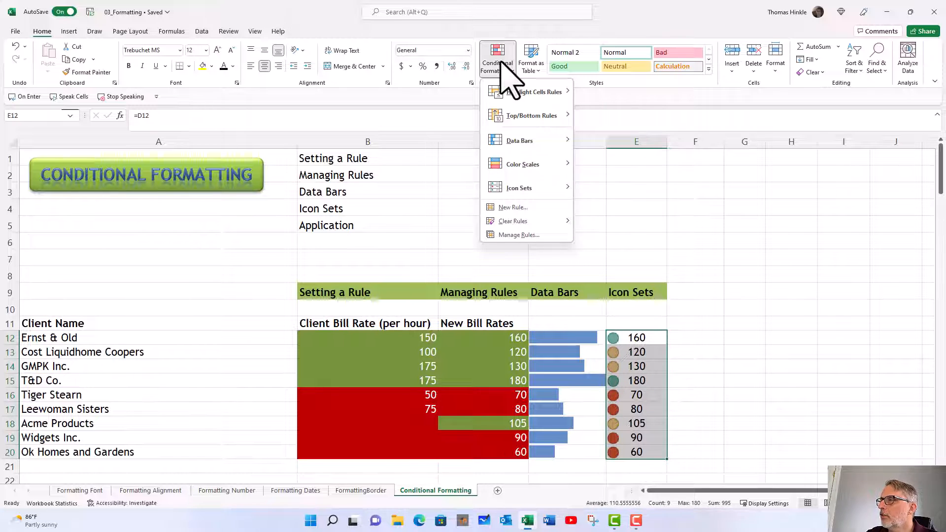
pyautogui.click(502, 234)
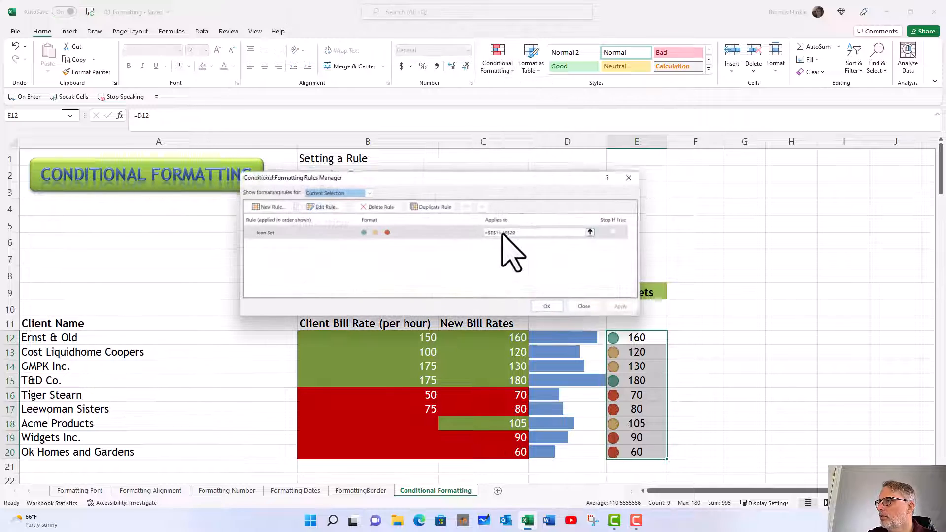
pyautogui.click(332, 227)
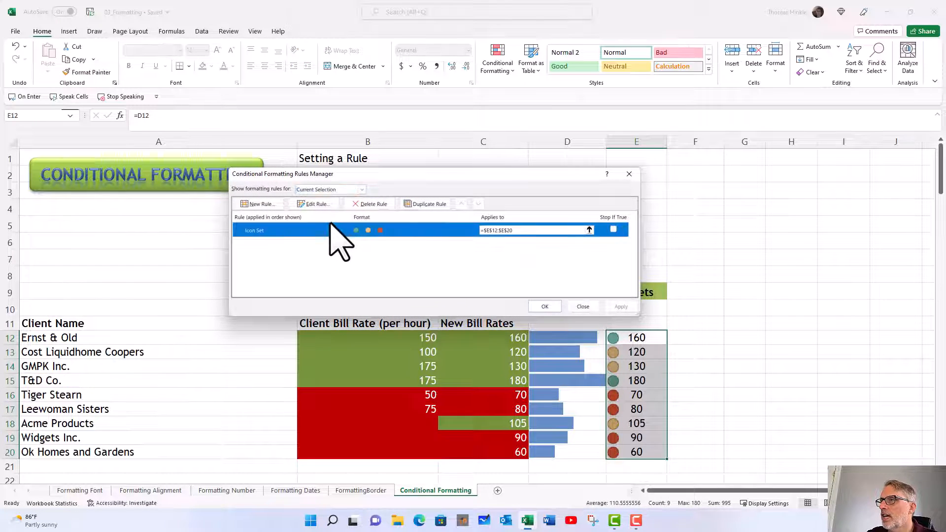
pyautogui.click(317, 205)
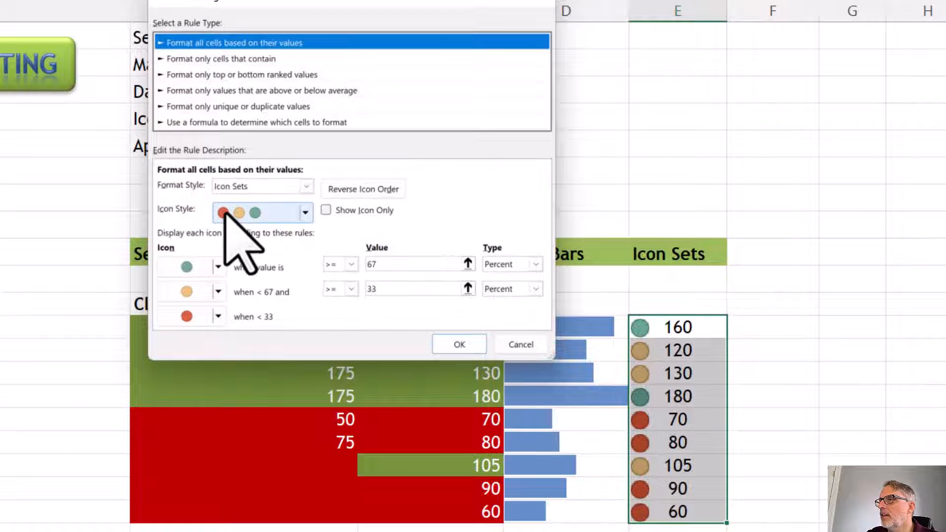
pyautogui.click(304, 213)
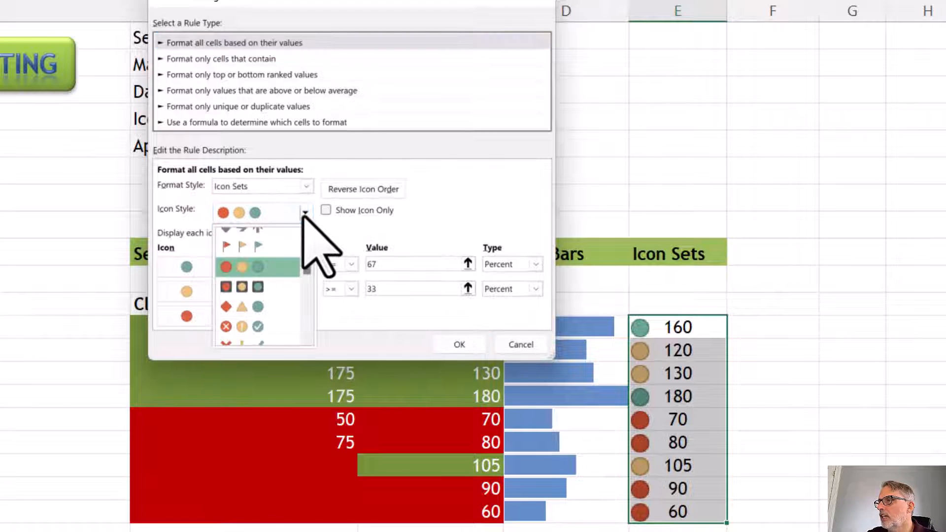
pyautogui.click(304, 213)
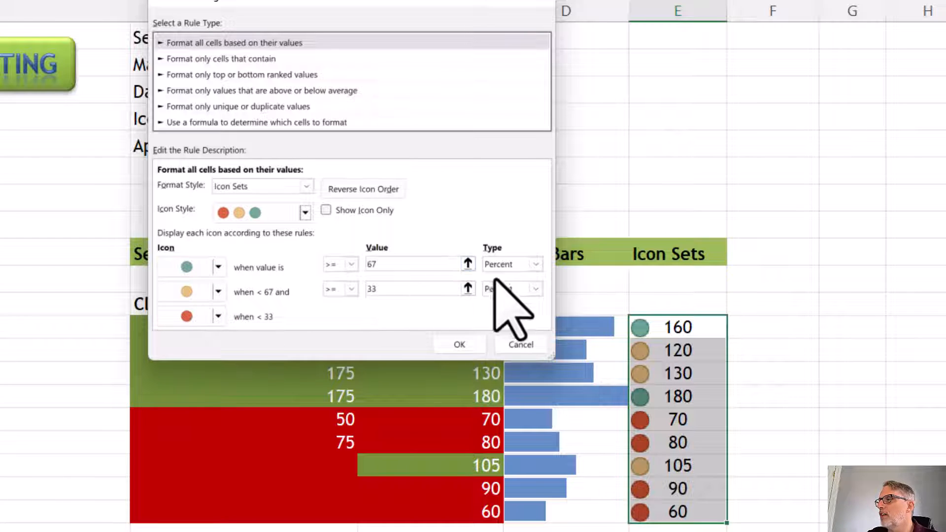
pyautogui.click(536, 265)
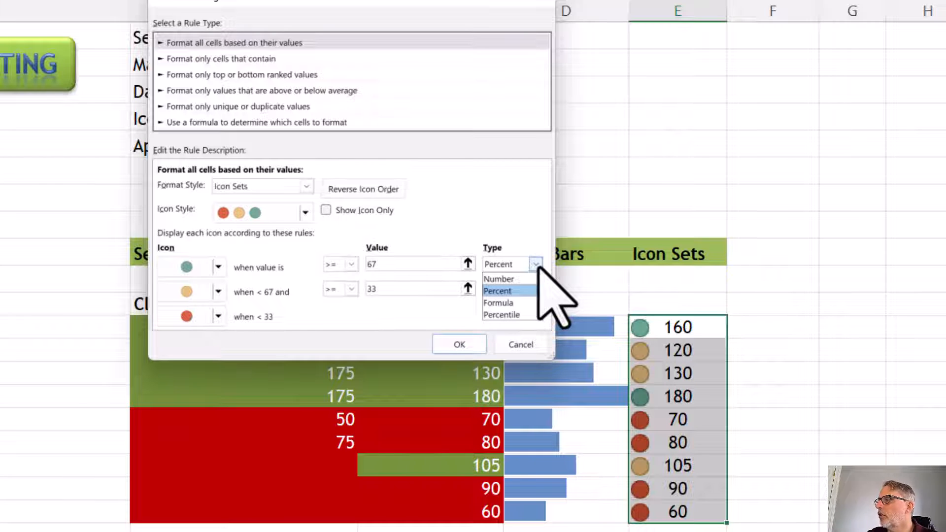
pyautogui.click(509, 291)
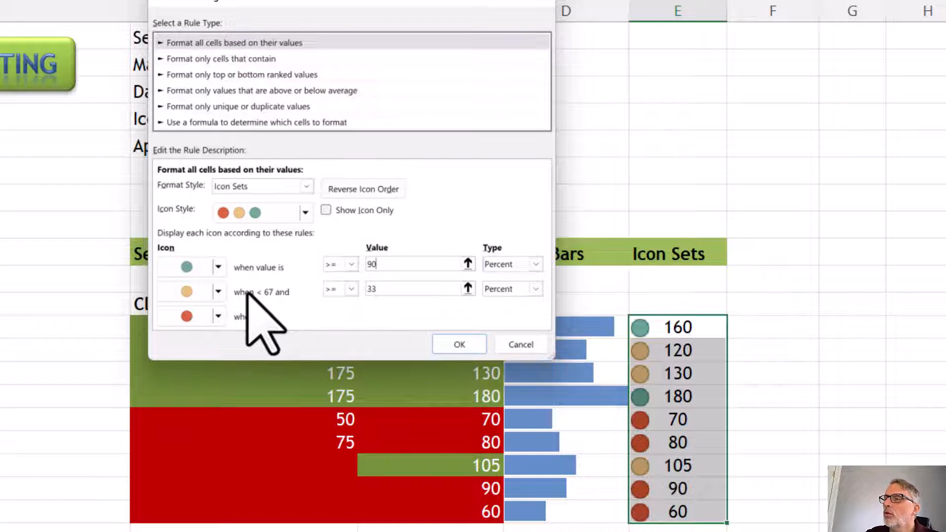
# Step: Set the yellow circle's threshold to greater than 10 percent and apply the edited icon set rule
pyautogui.moveTo(422, 289); pyautogui.dragTo(365, 288)
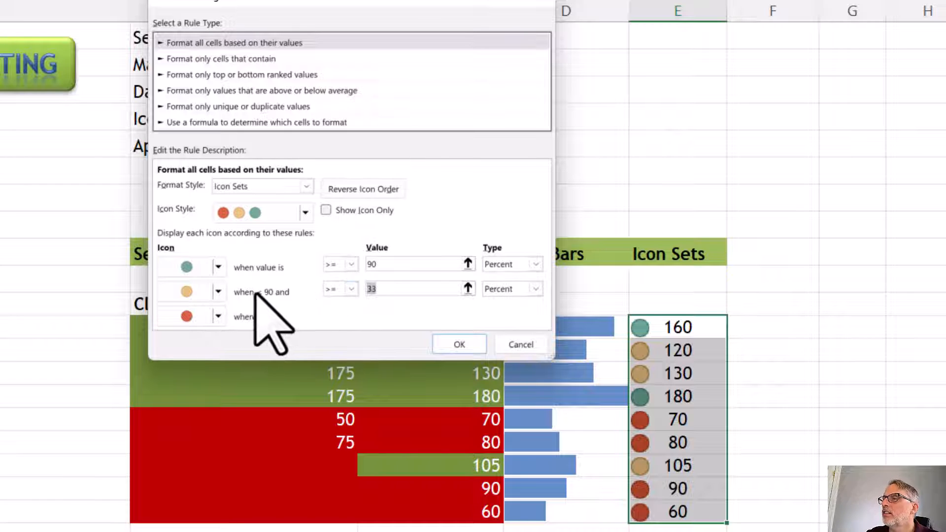
pyautogui.click(351, 290)
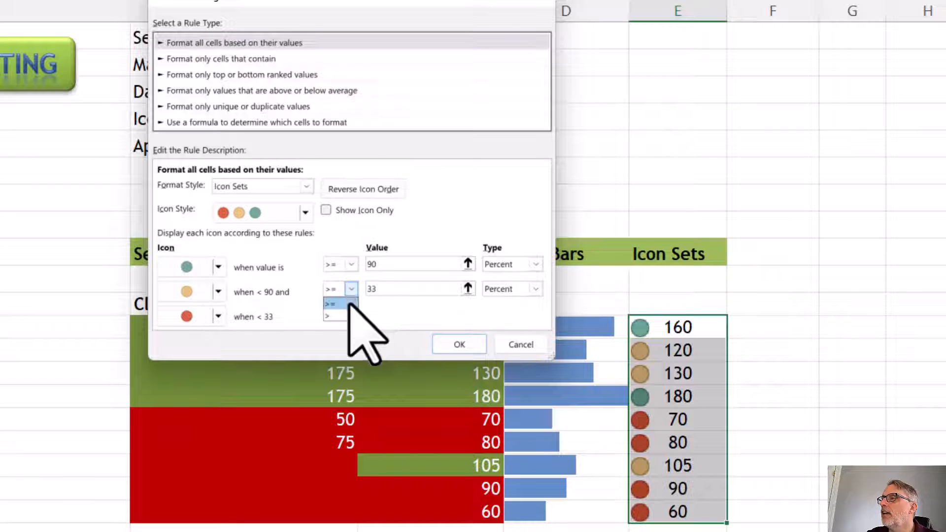
pyautogui.click(340, 316)
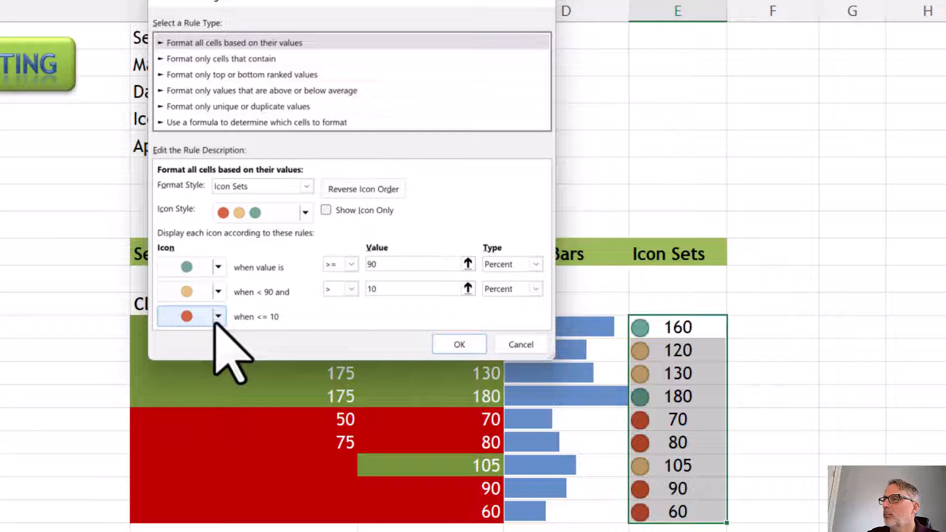
pyautogui.click(449, 344)
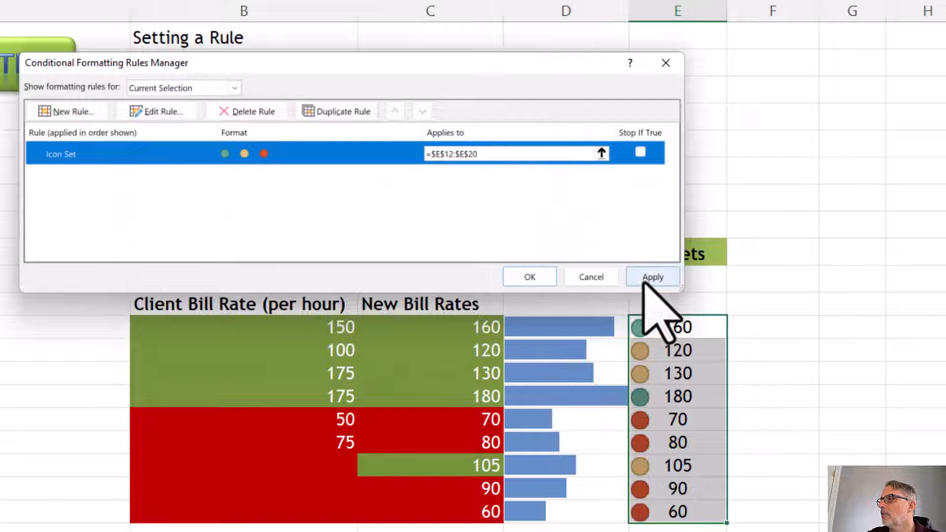
pyautogui.click(652, 278)
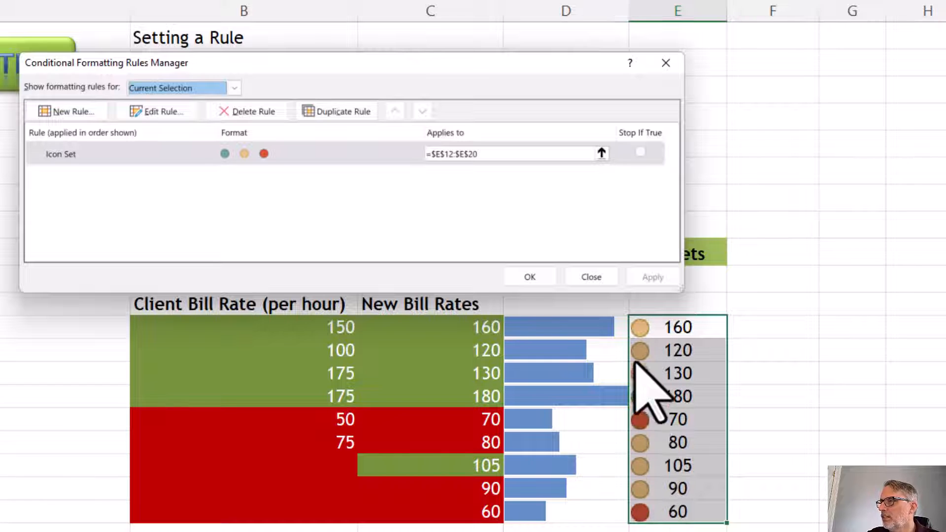
# Step: Edit the icon set rule again so its middle range uses No Cell Icon instead of the yellow circle
pyautogui.click(164, 154)
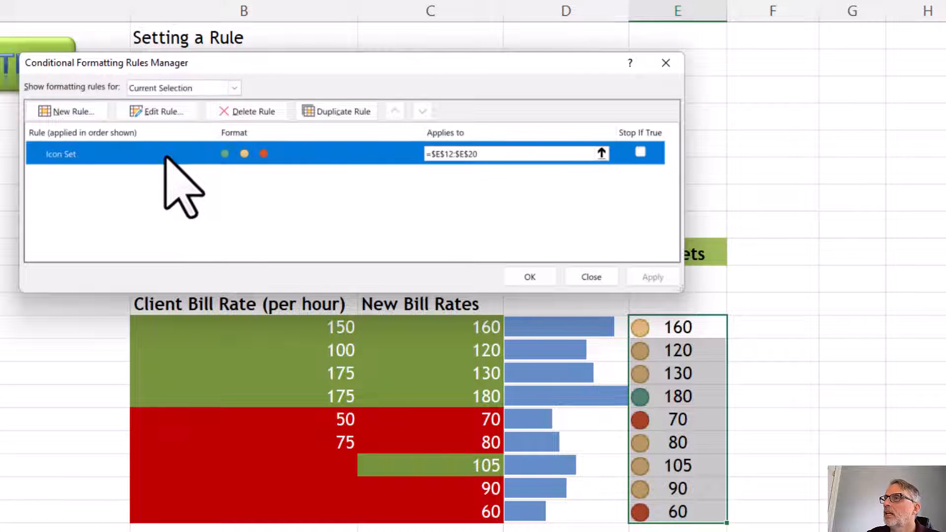
pyautogui.click(159, 116)
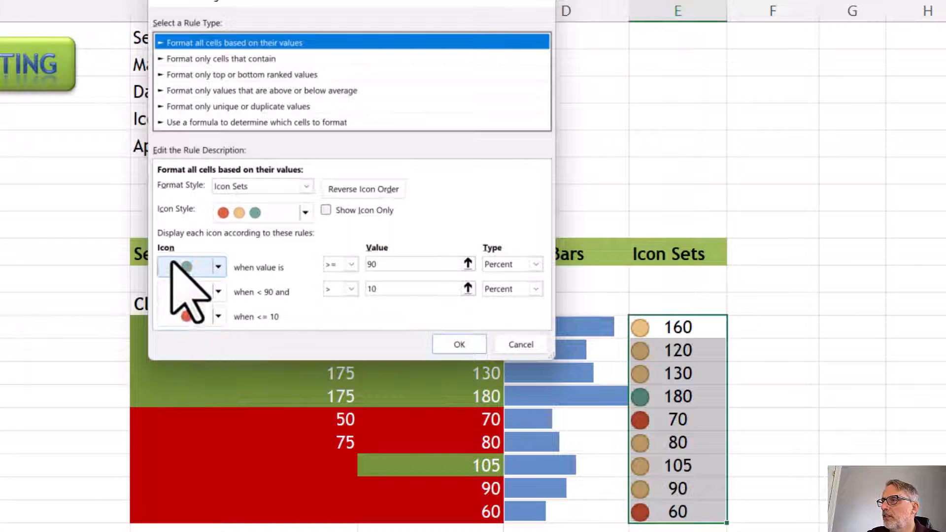
pyautogui.click(218, 292)
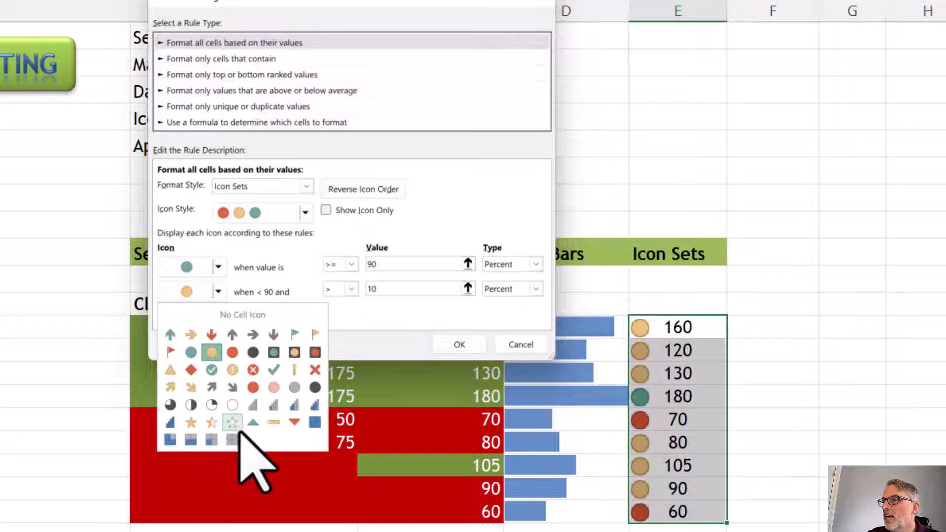
pyautogui.click(205, 315)
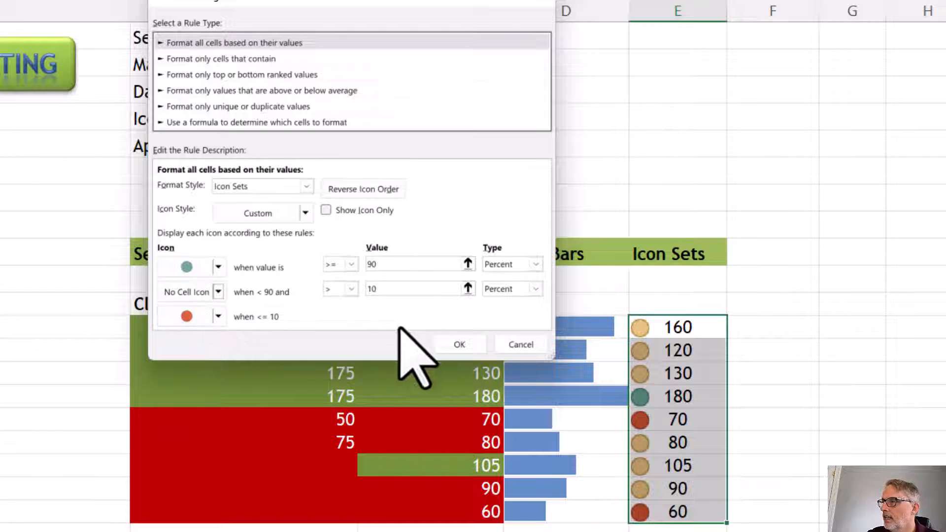
pyautogui.click(451, 345)
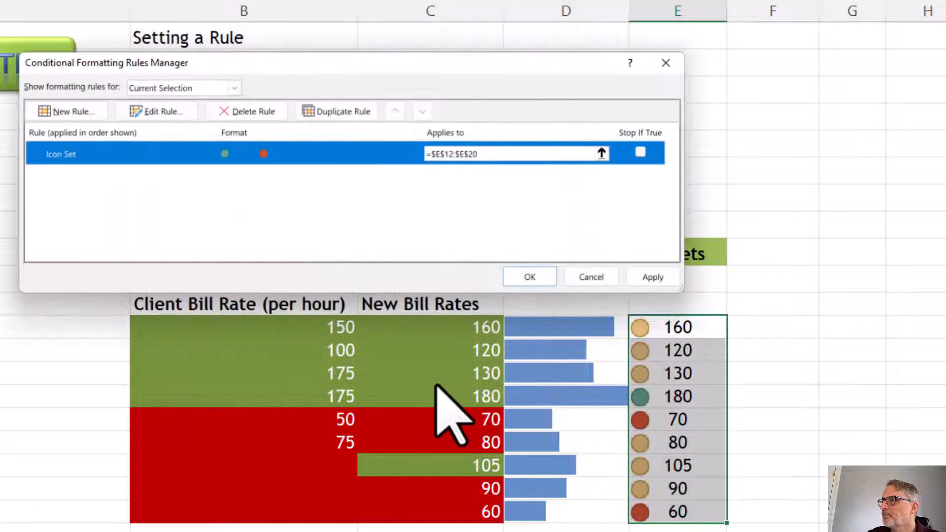
# Step: Make the icon set rule show icons only, without the numbers, apply it and close the rules manager
pyautogui.click(165, 113)
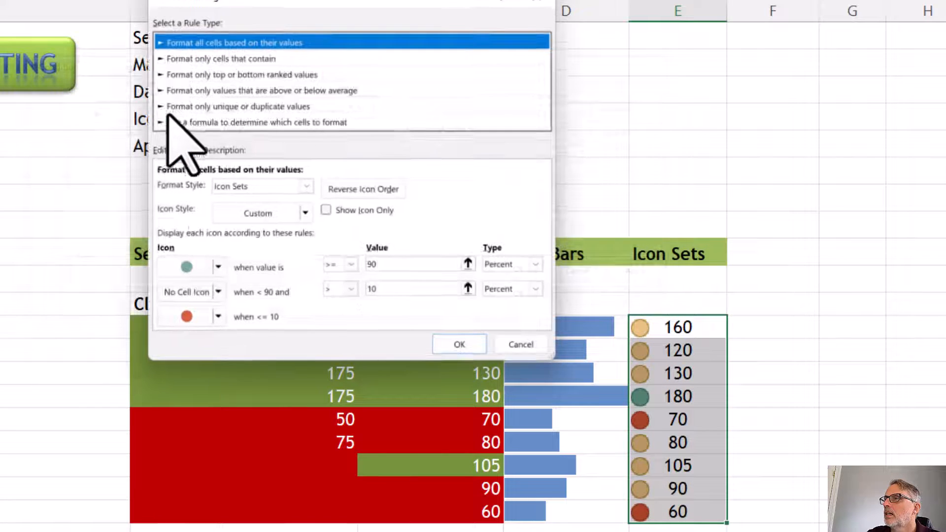
pyautogui.click(326, 210)
pyautogui.click(465, 343)
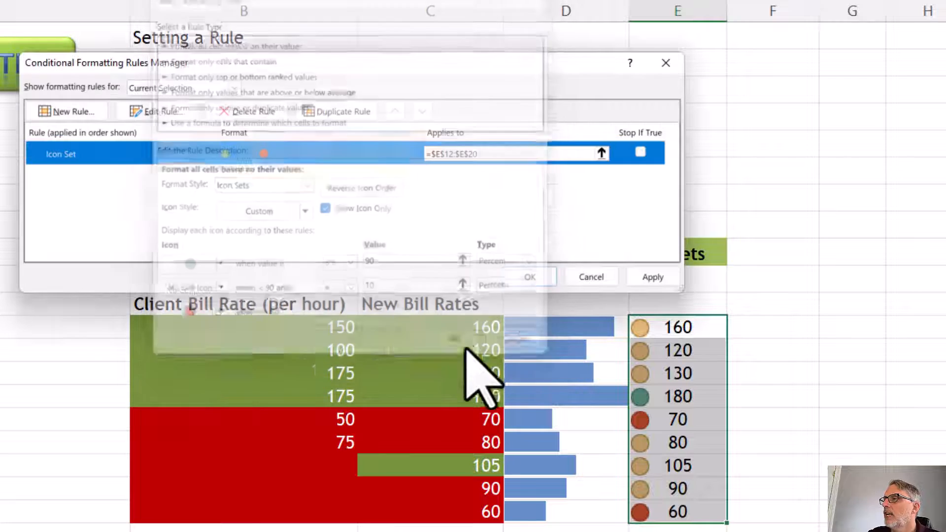
pyautogui.click(649, 275)
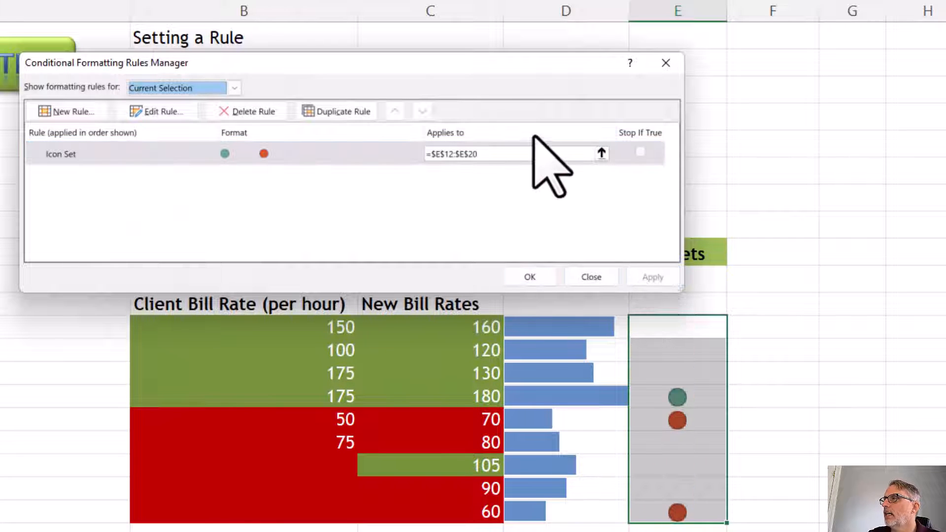
pyautogui.moveTo(513, 69); pyautogui.dragTo(362, 46)
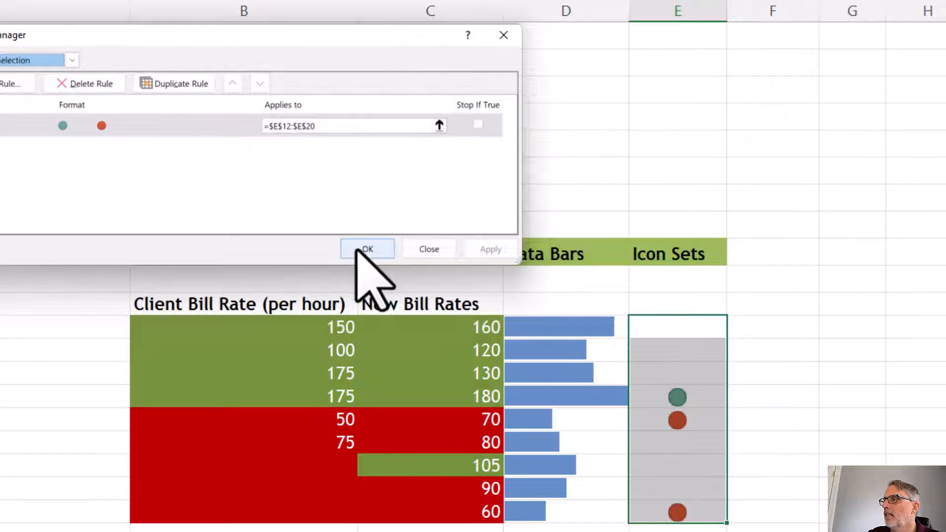
pyautogui.click(376, 251)
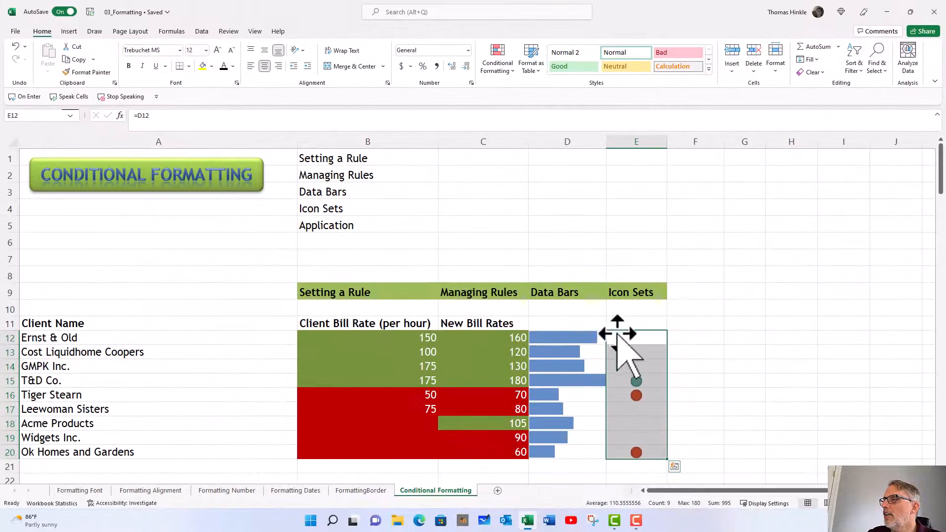
# Step: Inspect the blank and icon-marked cells in the Icon Sets column, including E13, E15, E16 and E20
pyautogui.click(635, 350)
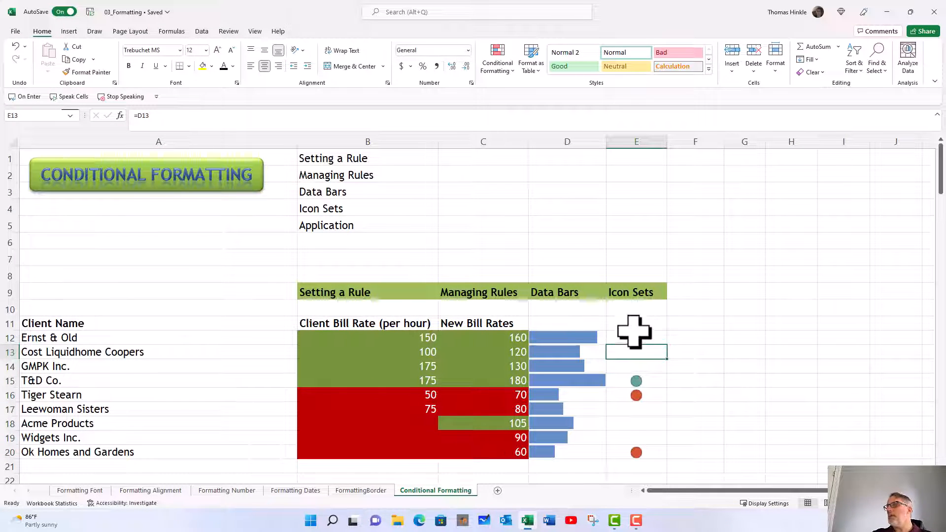
pyautogui.click(656, 382)
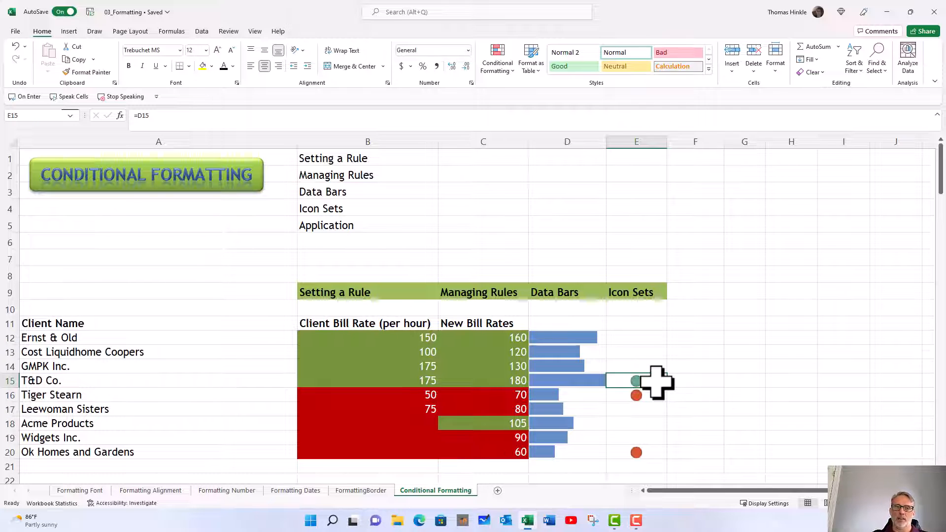
pyautogui.click(640, 395)
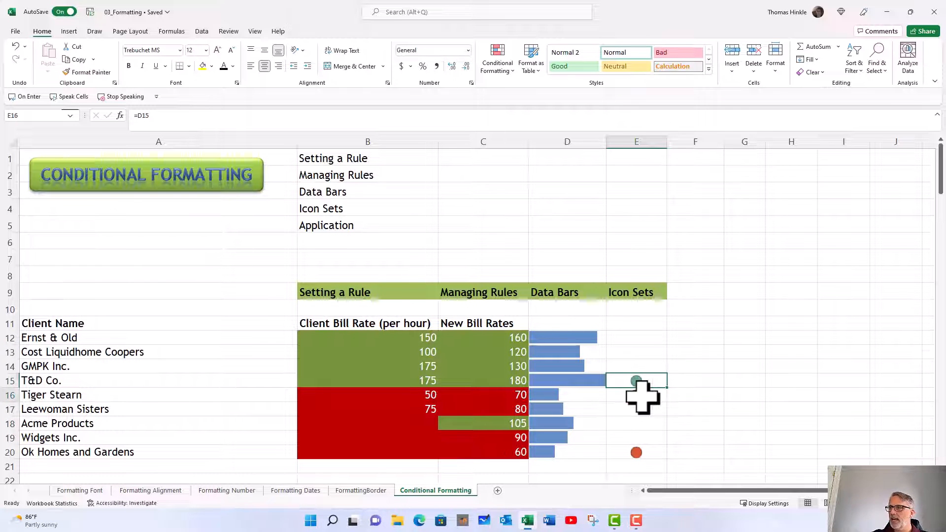
pyautogui.click(648, 452)
pyautogui.click(642, 397)
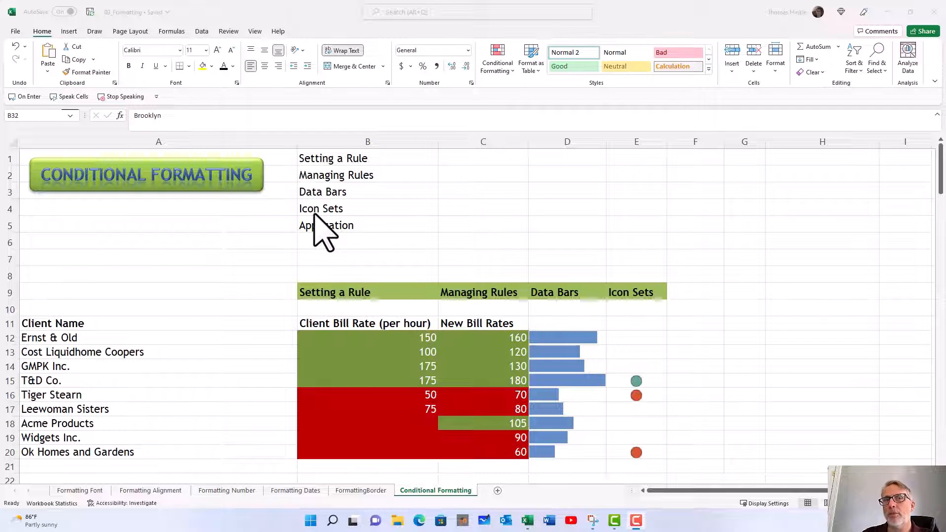
# Step: Examine the Application table's color-coded locations, revenue indicator icons and revenue data bars through the daily sales rows
pyautogui.scroll(-5, 454, 283)
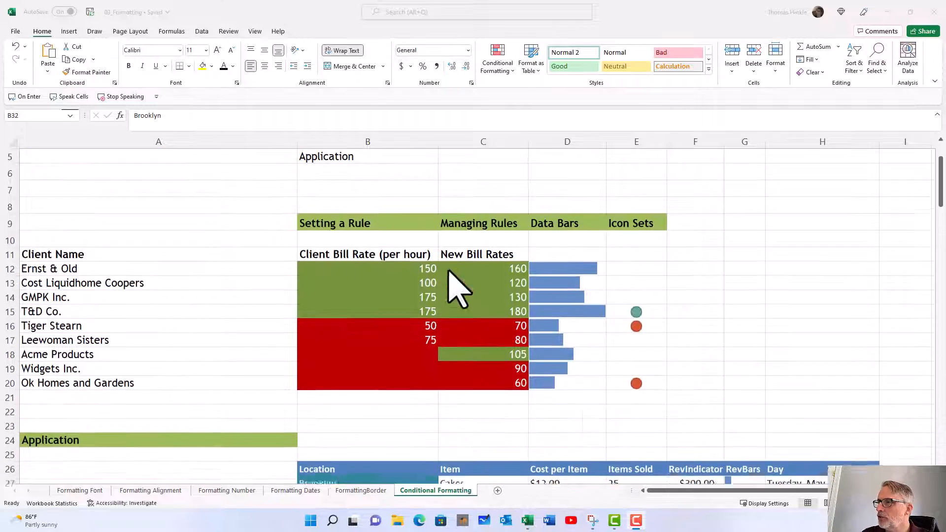
pyautogui.scroll(-1, 448, 270)
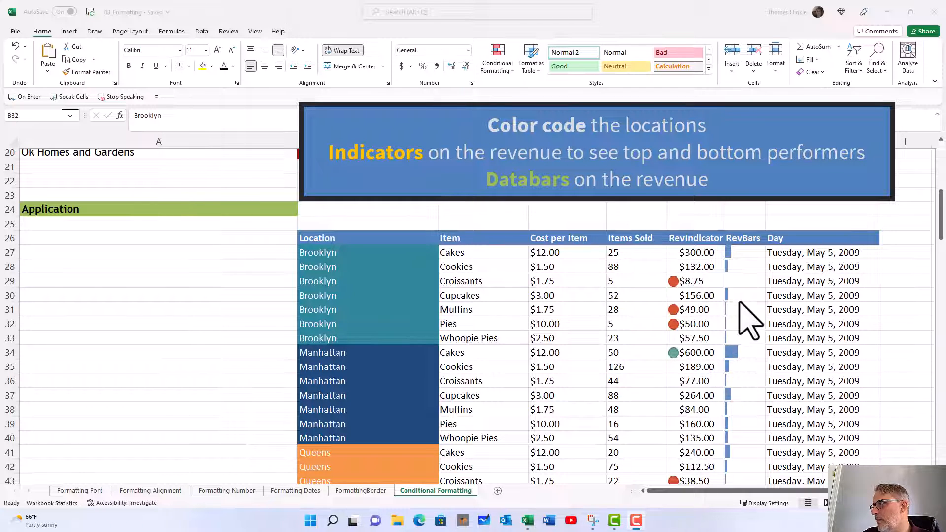
pyautogui.scroll(-8, 741, 429)
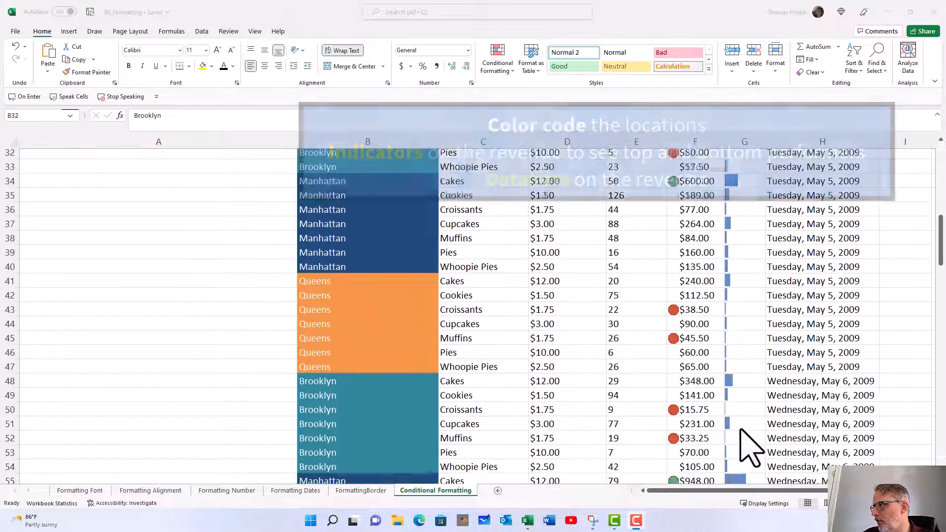
pyautogui.scroll(-8, 740, 429)
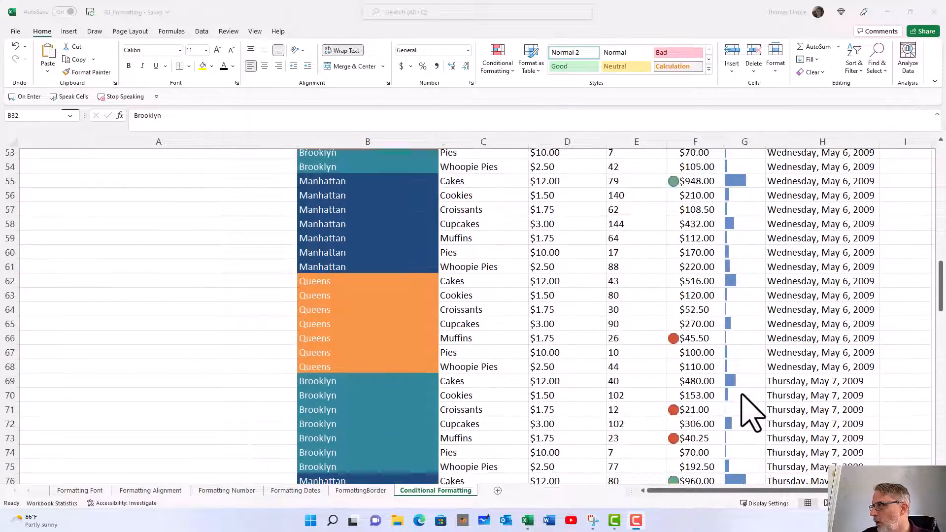
# Step: Clear the conditional formatting rules from all cells of the Application table
pyautogui.scroll(19, 741, 394)
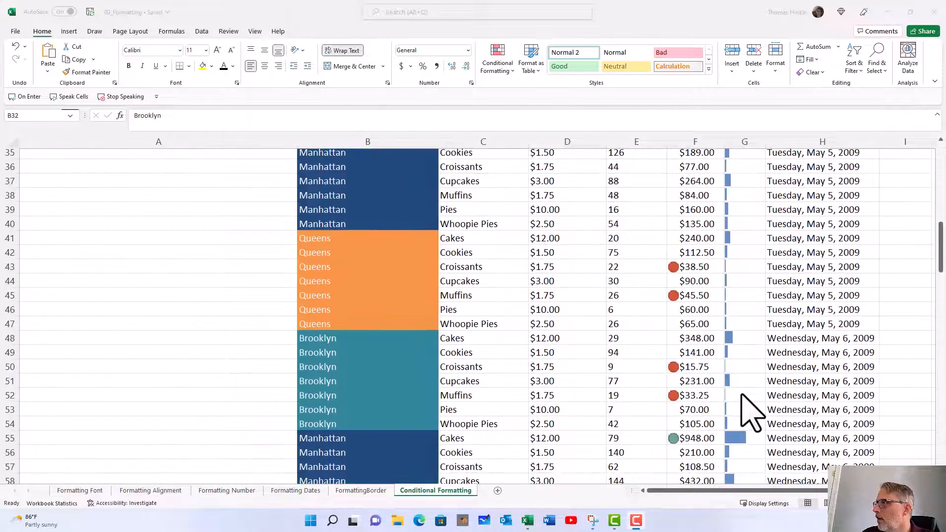
pyautogui.scroll(-4, 748, 411)
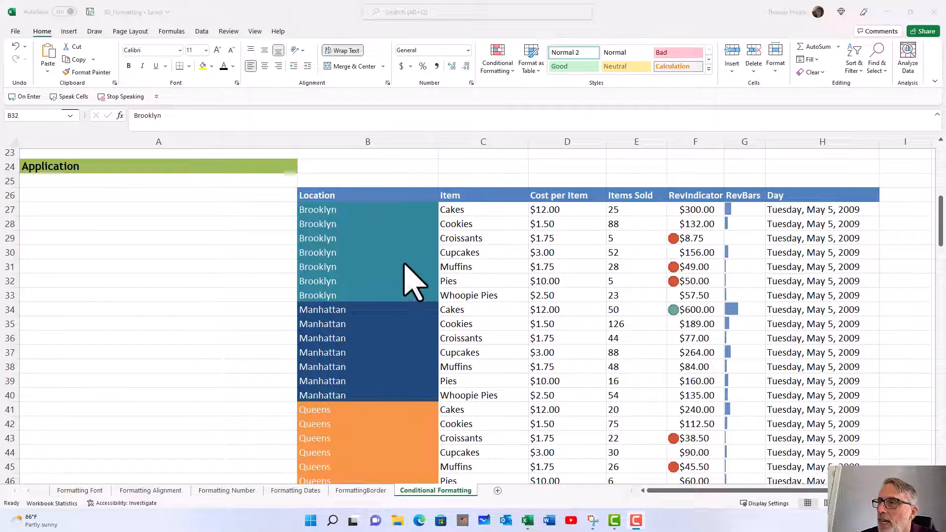
pyautogui.click(354, 219)
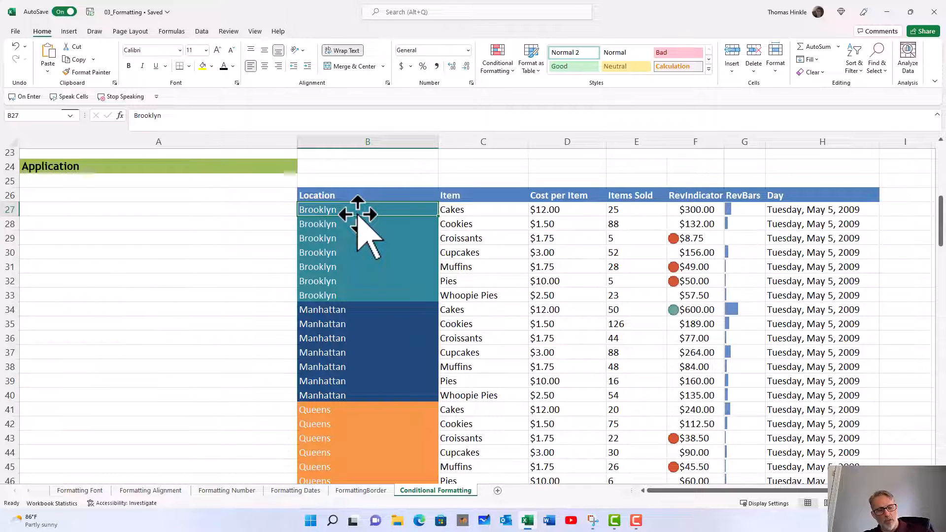
pyautogui.hotkey('ctrl', 'a')
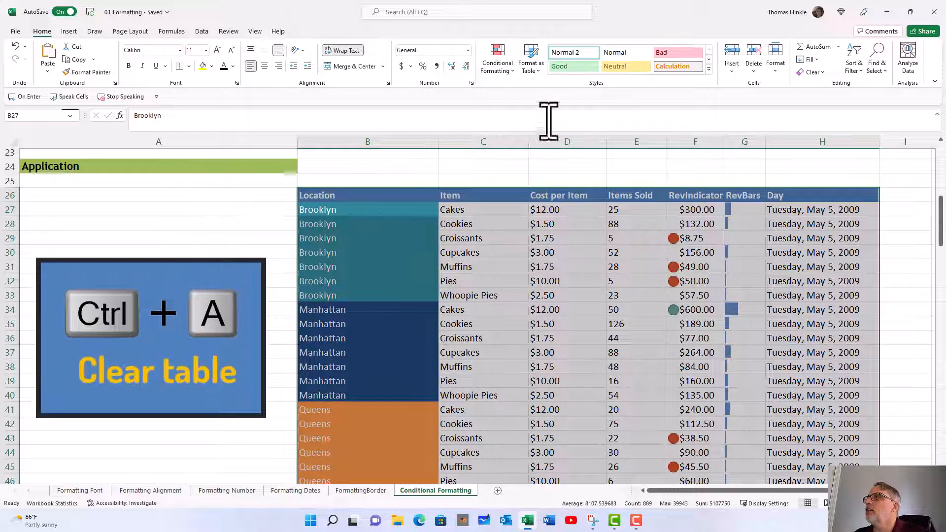
pyautogui.click(498, 65)
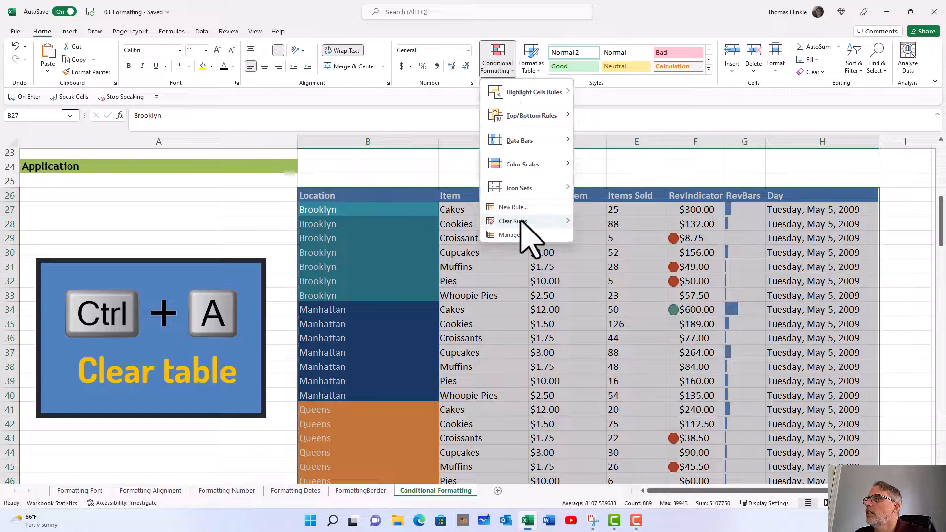
pyautogui.moveTo(523, 225)
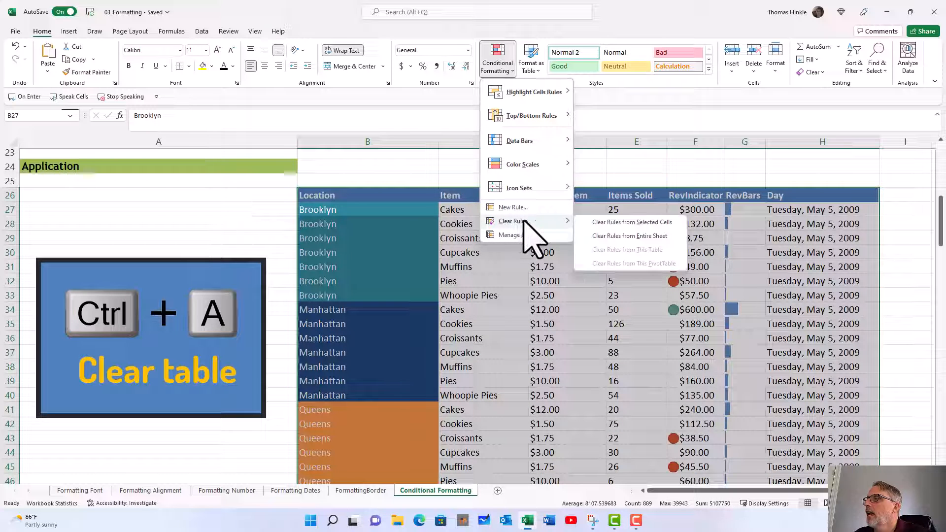
pyautogui.click(618, 224)
# Step: Highlight Location cells from B27 down that contain the text Brooklyn with Light Red Fill with Dark Red Text
pyautogui.click(356, 212)
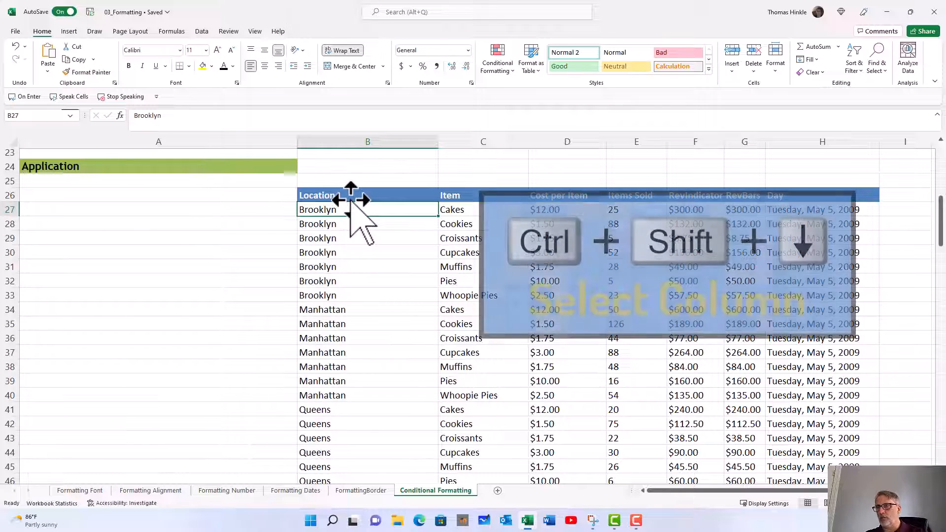
pyautogui.hotkey('ctrl', 'shift', 'Down')
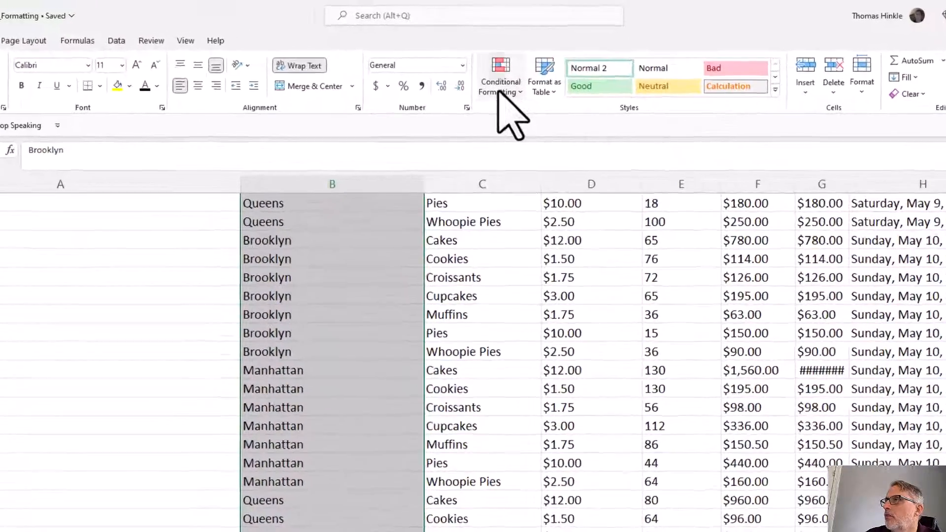
pyautogui.click(496, 68)
pyautogui.moveTo(516, 132)
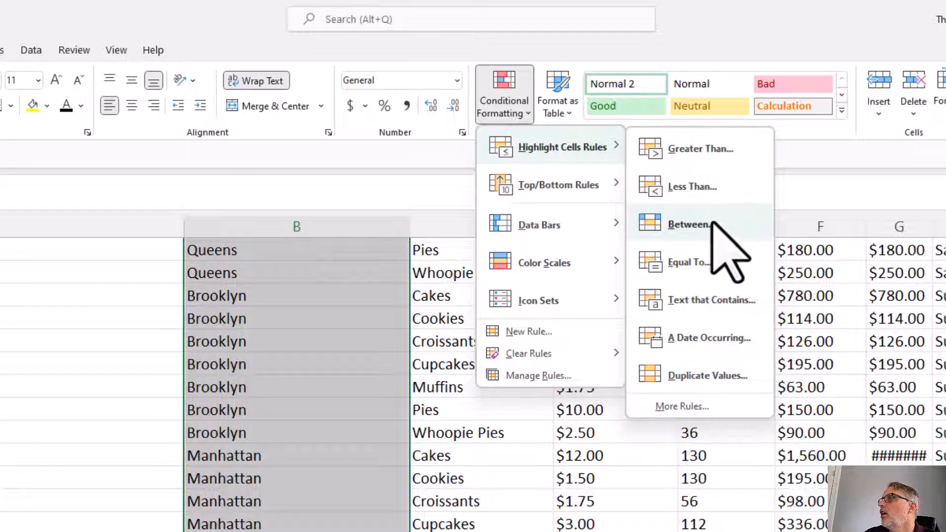
pyautogui.click(705, 298)
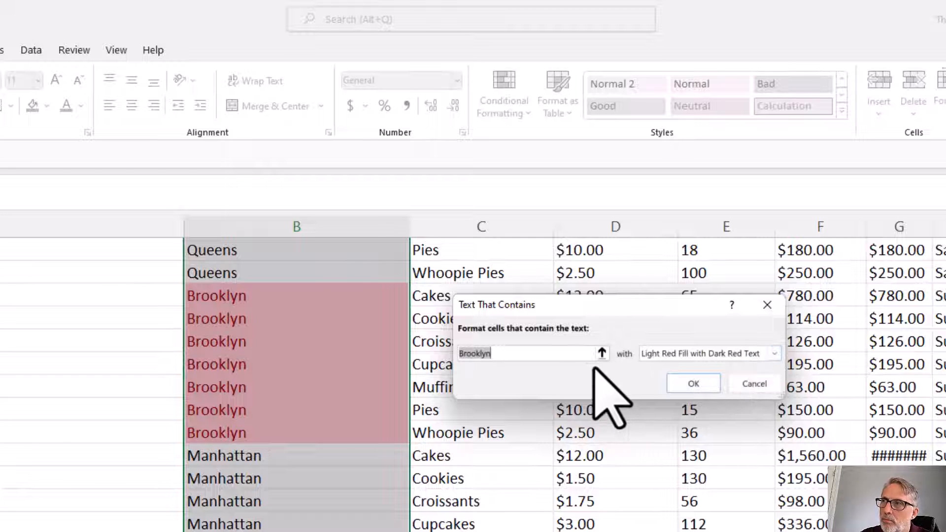
pyautogui.click(685, 382)
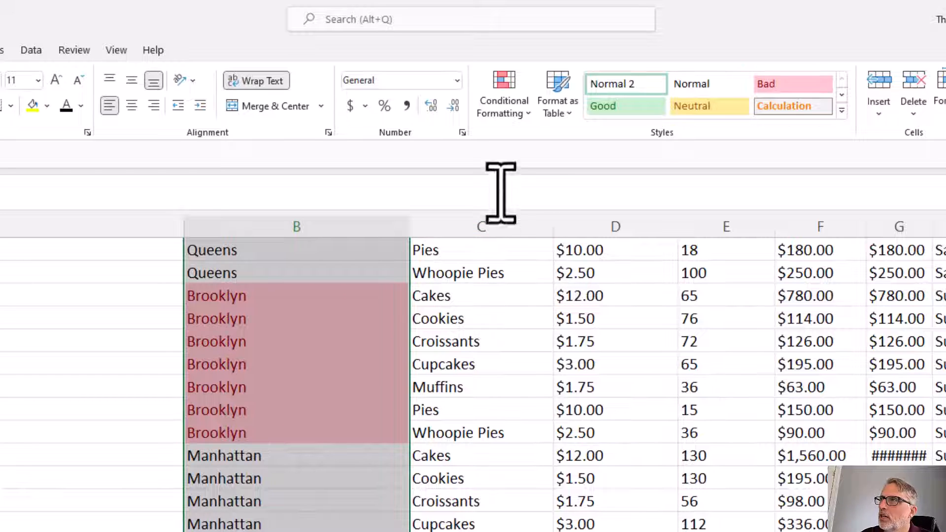
# Step: Add another Text That Contains rule to the Location cells for the text Manhattan
pyautogui.click(499, 97)
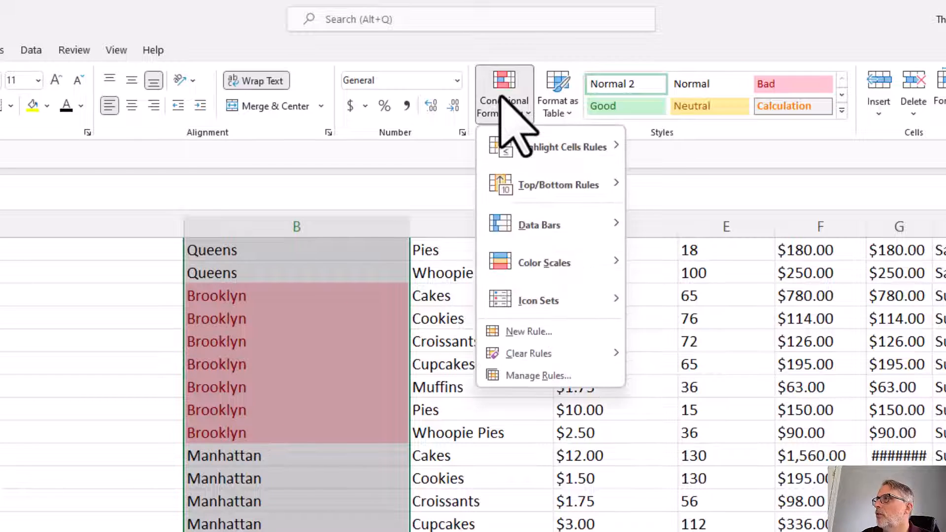
pyautogui.moveTo(552, 146)
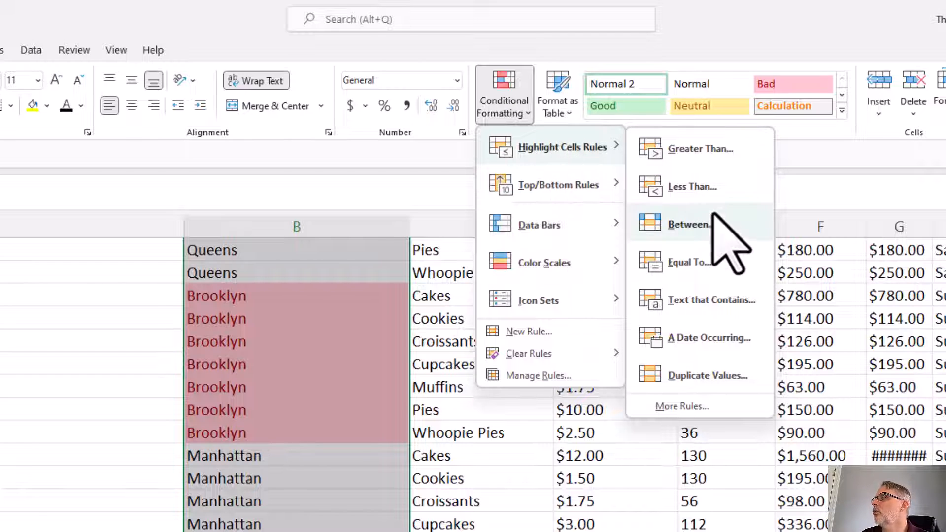
pyautogui.click(708, 299)
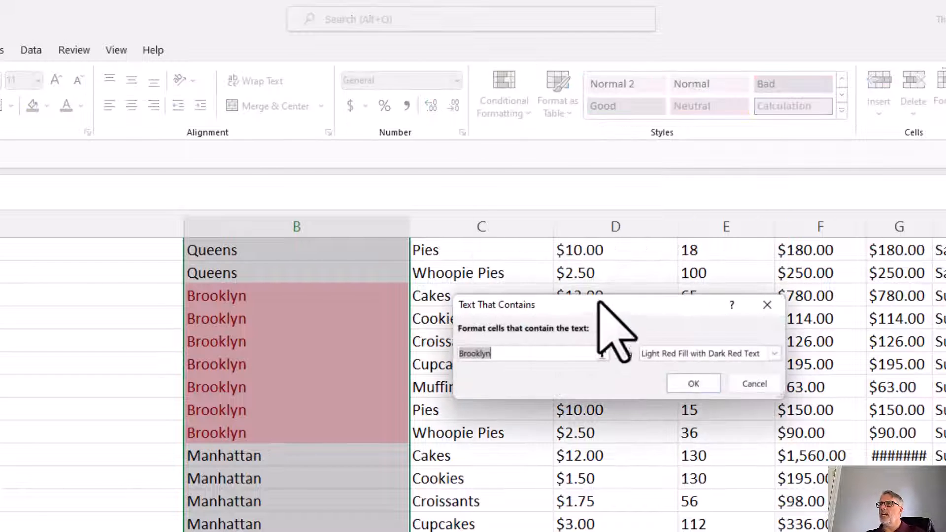
pyautogui.write('Manhattan')
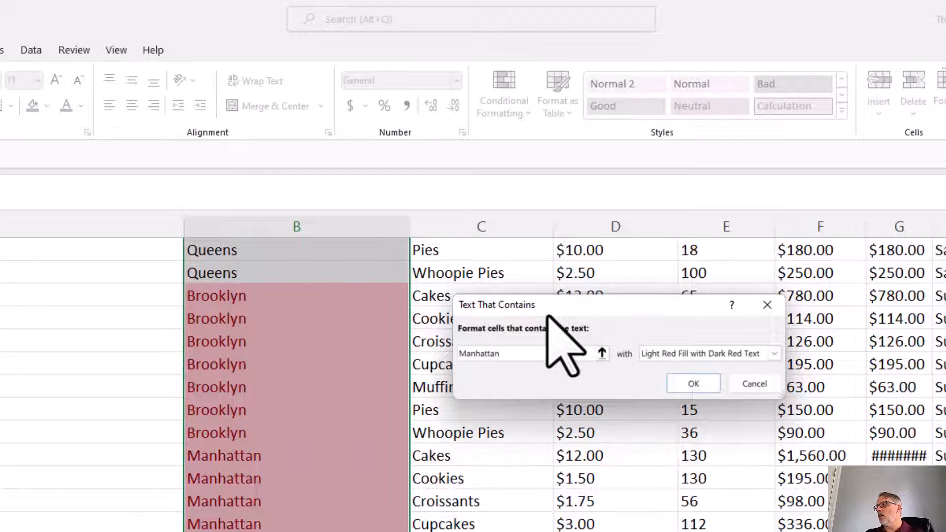
# Step: Give the Manhattan rule a custom format with dark blue fill and white font, and apply it
pyautogui.click(773, 353)
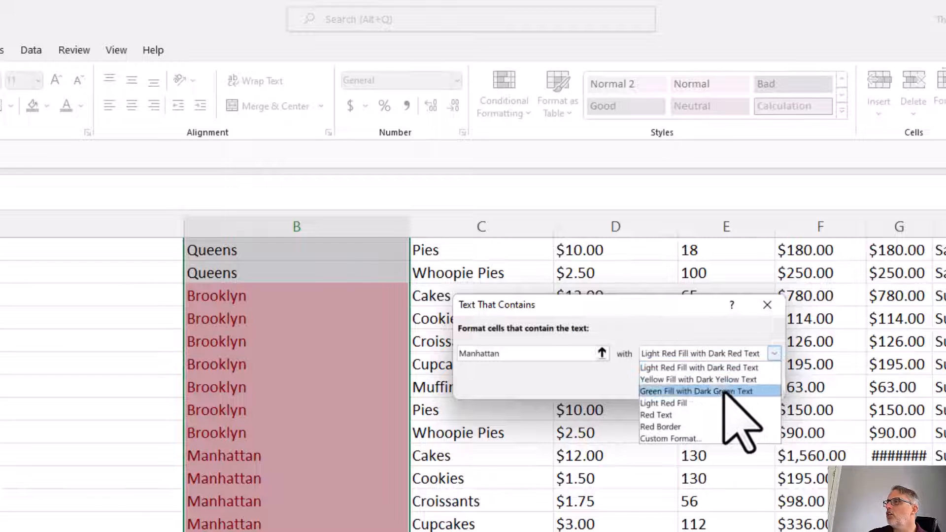
pyautogui.click(695, 439)
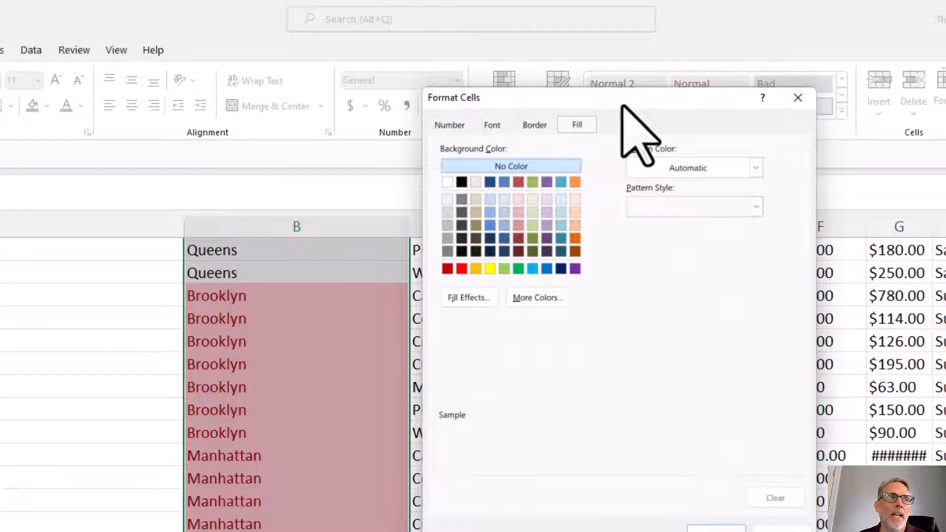
pyautogui.click(490, 182)
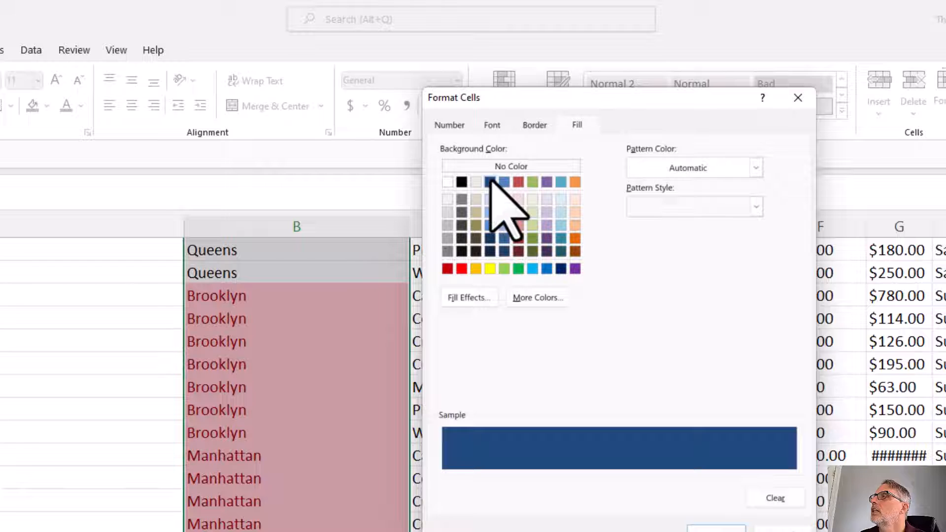
pyautogui.click(492, 126)
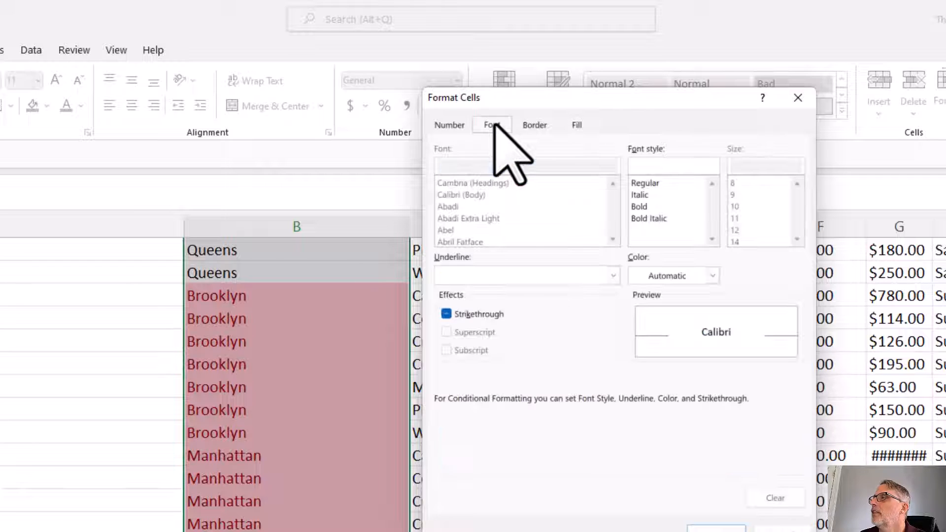
pyautogui.click(712, 276)
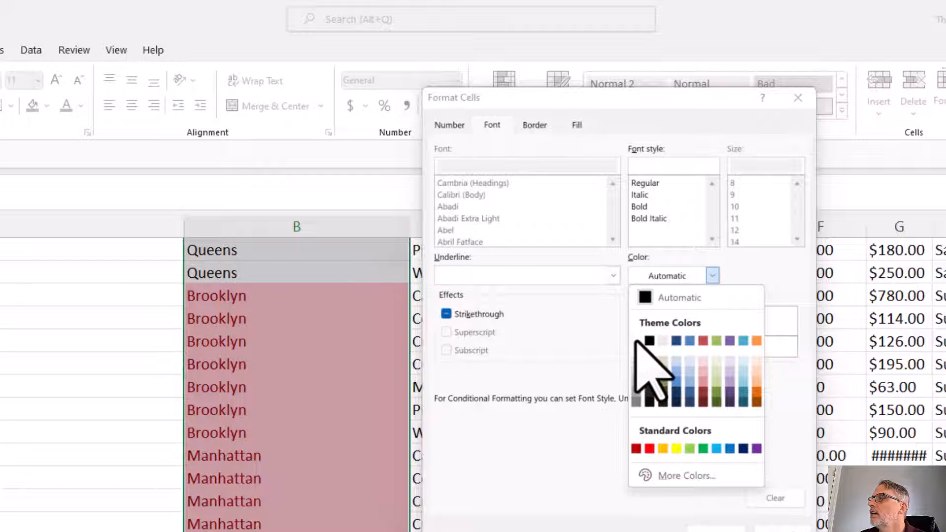
pyautogui.click(636, 340)
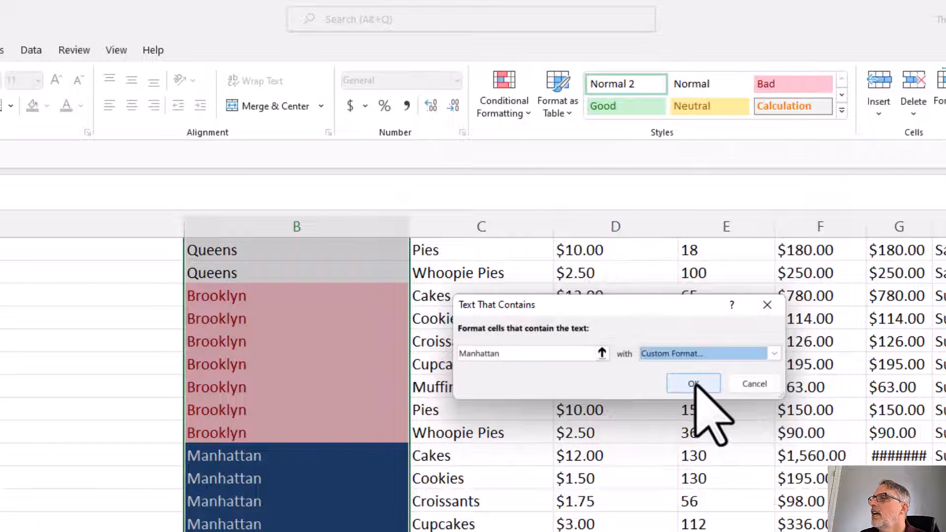
pyautogui.click(693, 384)
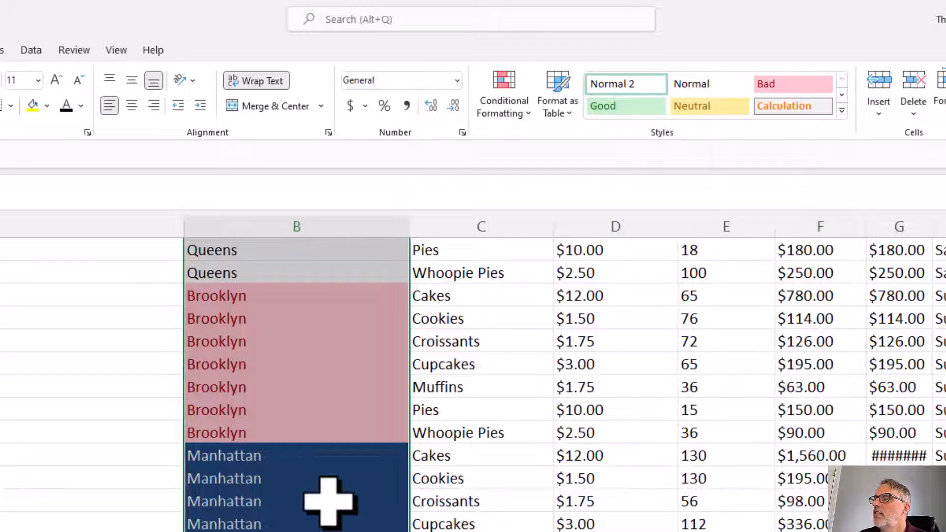
# Step: Duplicate the Brooklyn text rule of the Location column in the Conditional Formatting Rules Manager
pyautogui.click(327, 501)
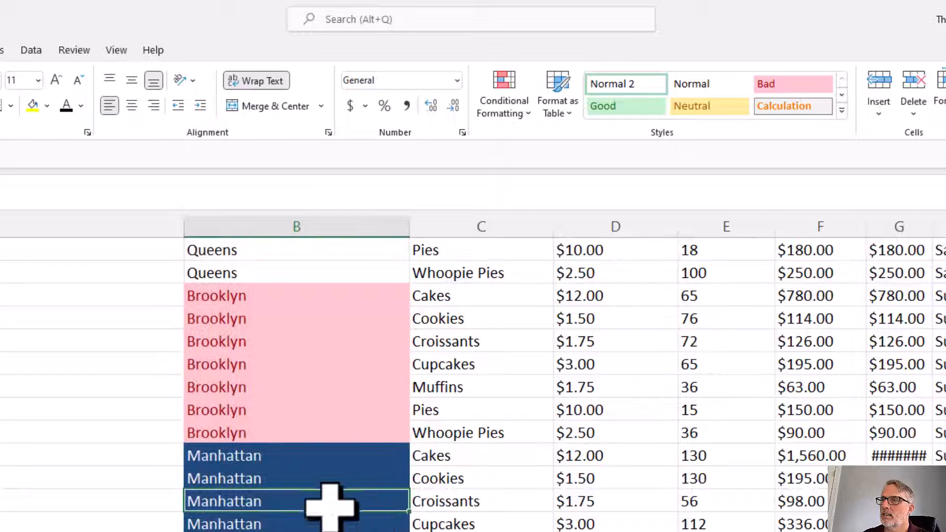
pyautogui.click(253, 342)
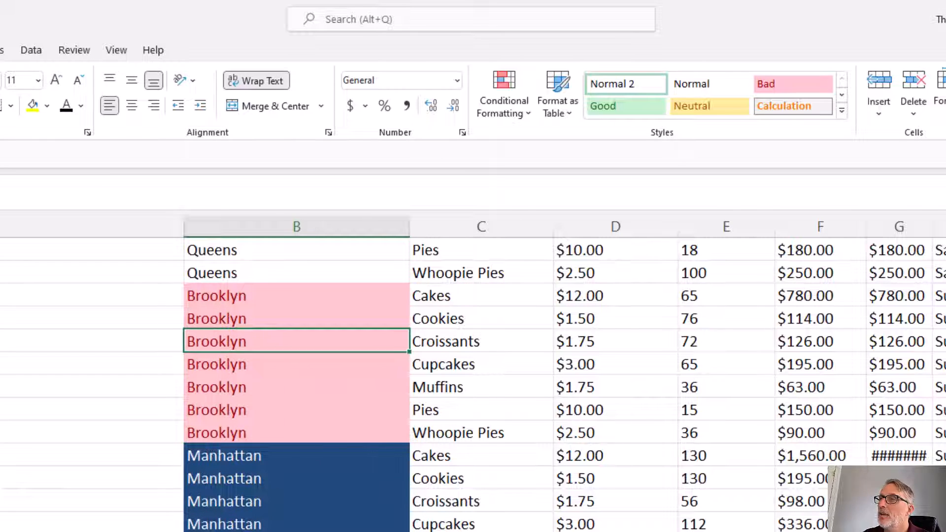
pyautogui.press('pagedown')
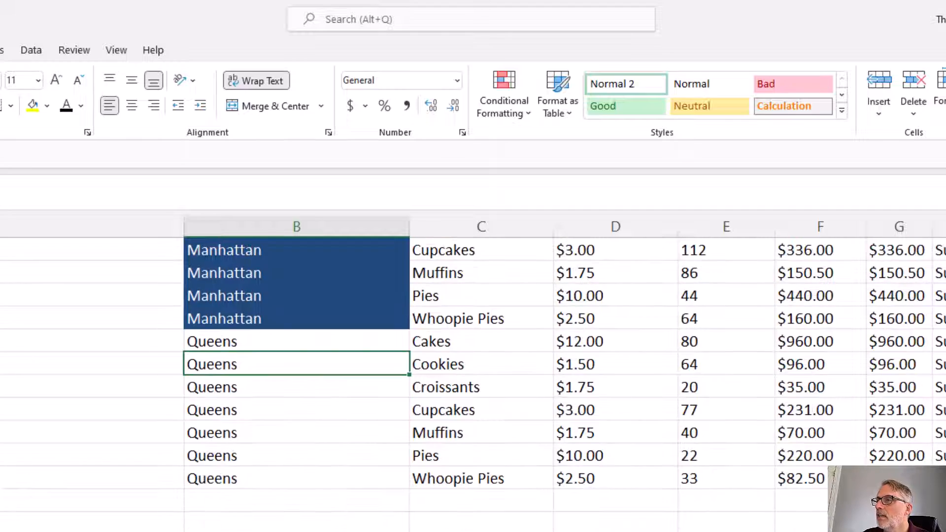
pyautogui.scroll(19, 473, 374)
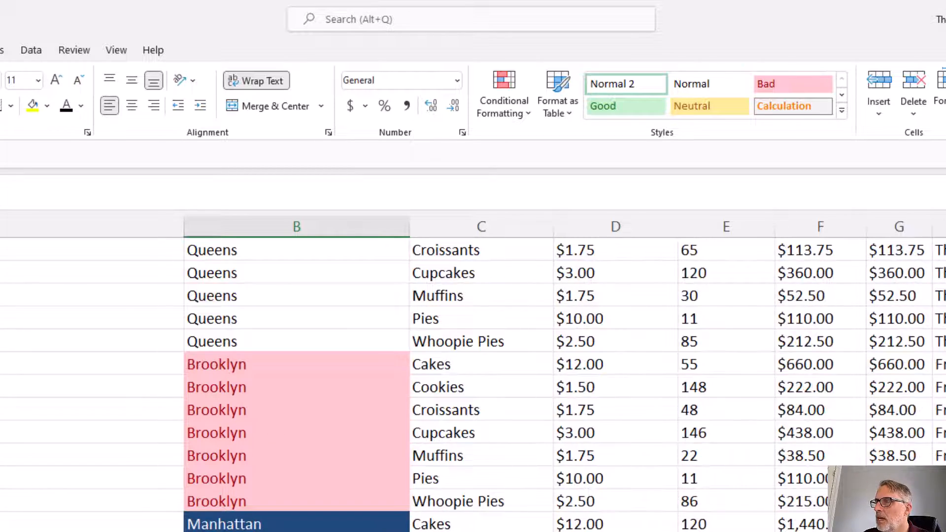
pyautogui.scroll(19, 472, 374)
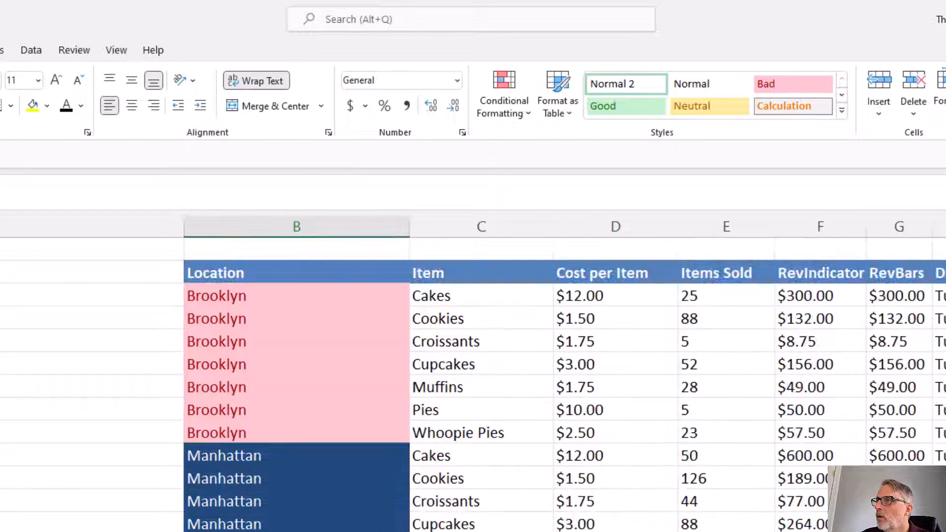
pyautogui.click(280, 295)
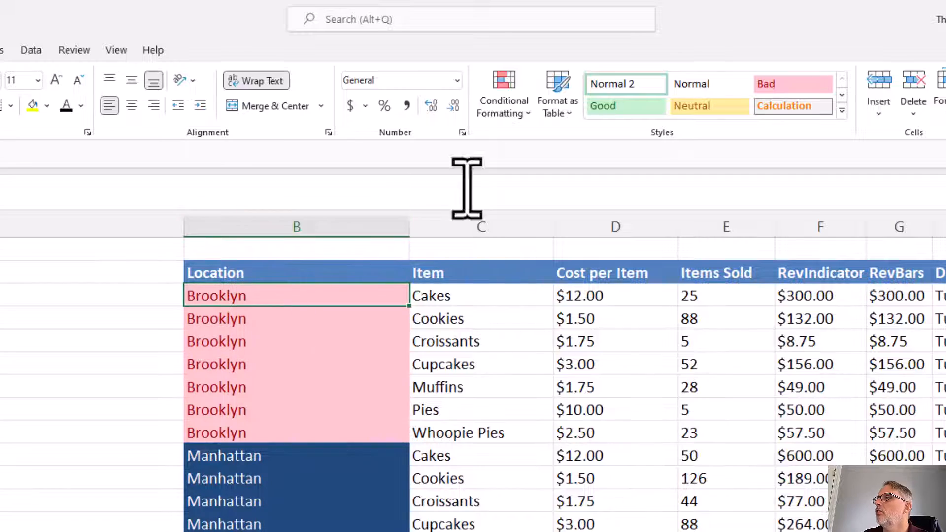
pyautogui.click(506, 96)
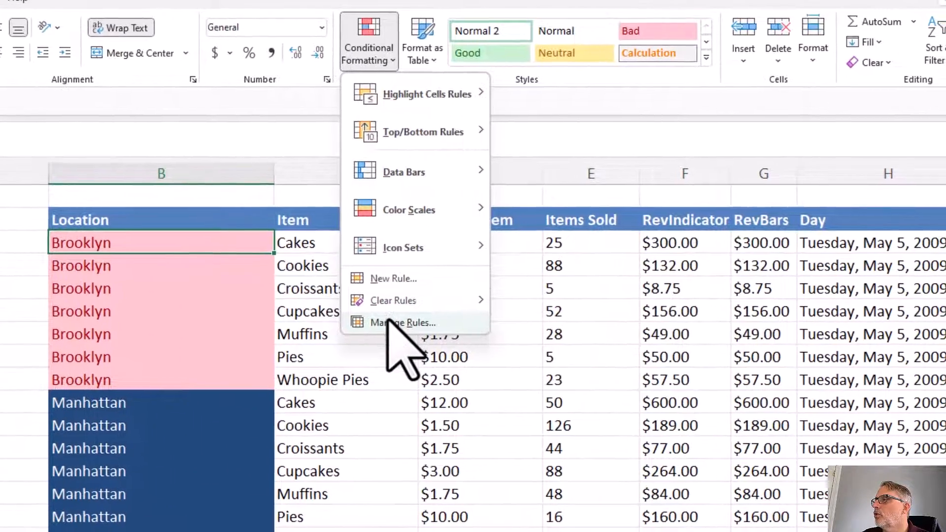
pyautogui.click(387, 321)
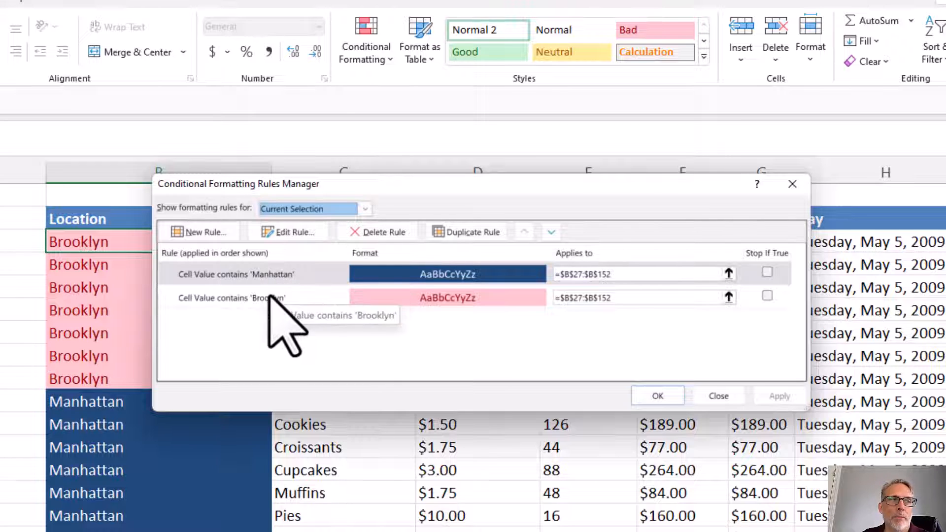
pyautogui.click(267, 300)
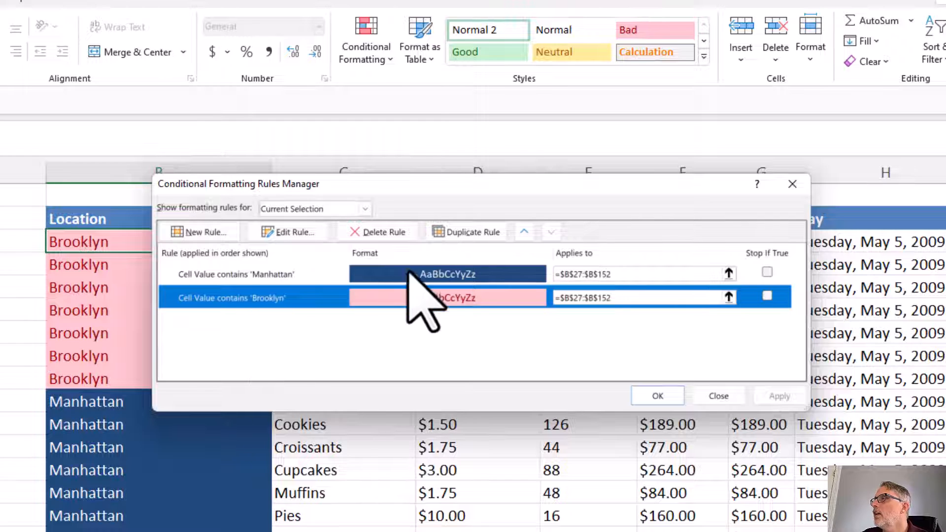
pyautogui.click(461, 235)
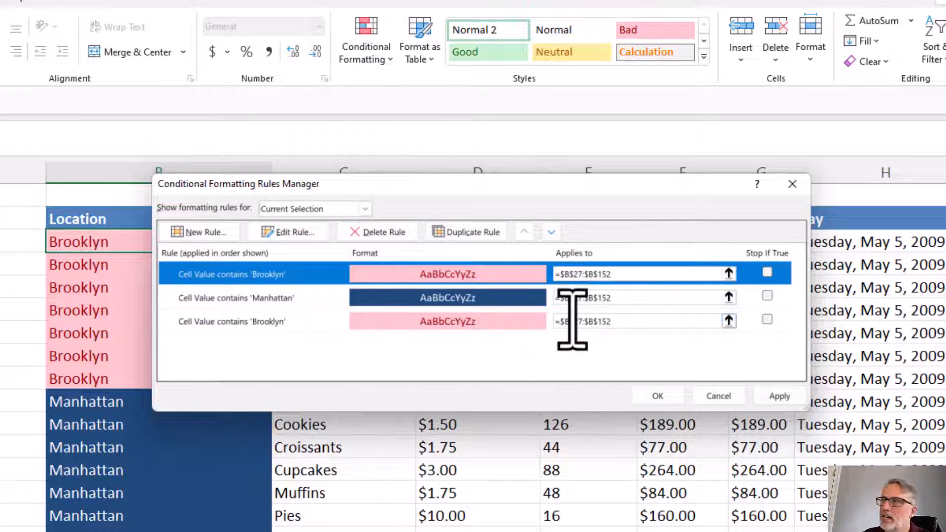
# Step: Edit the duplicated Brooklyn rule at the end of the list so that it formats cells containing the text Queens
pyautogui.click(285, 325)
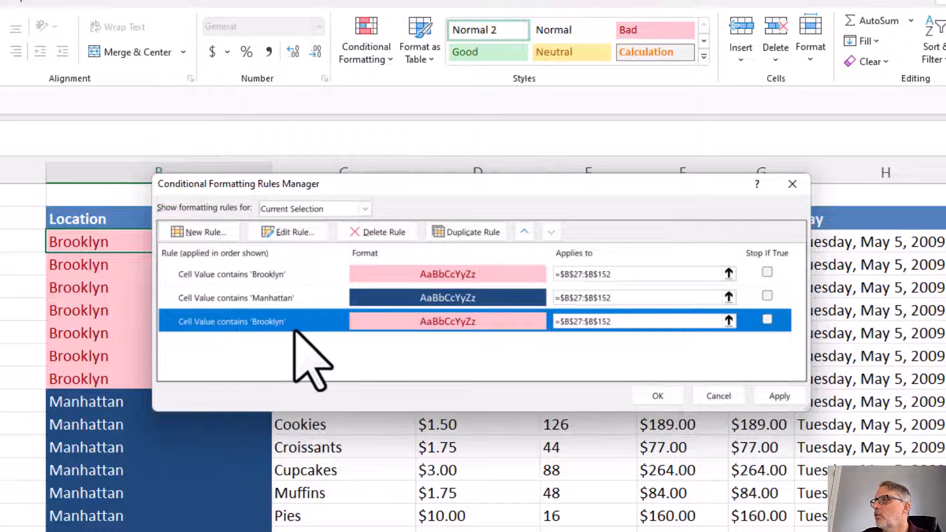
pyautogui.click(294, 233)
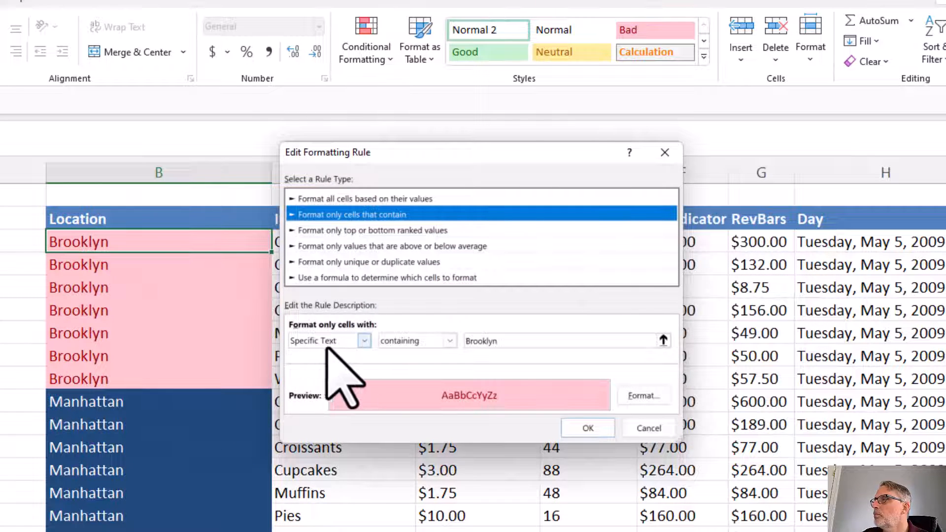
pyautogui.click(496, 344)
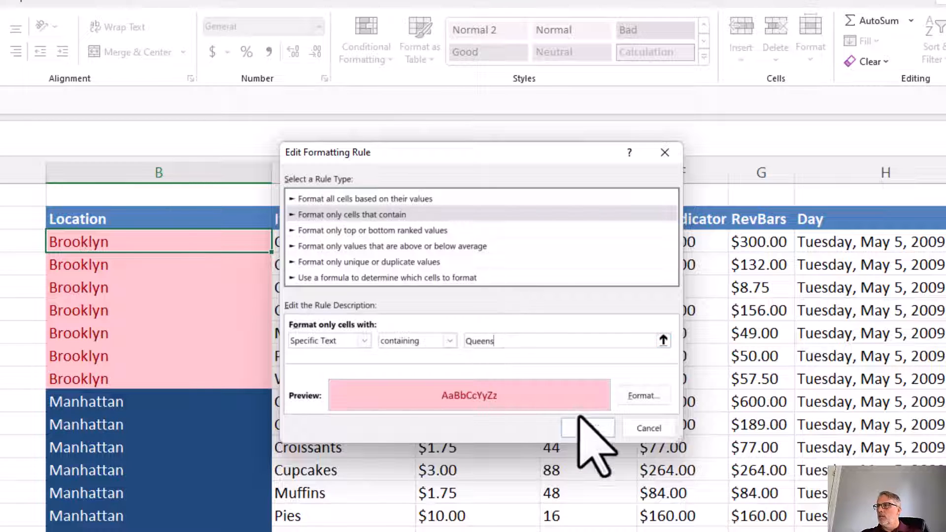
# Step: Give the Queens rule a white font and an orange fill, and confirm the edited rule
pyautogui.click(640, 395)
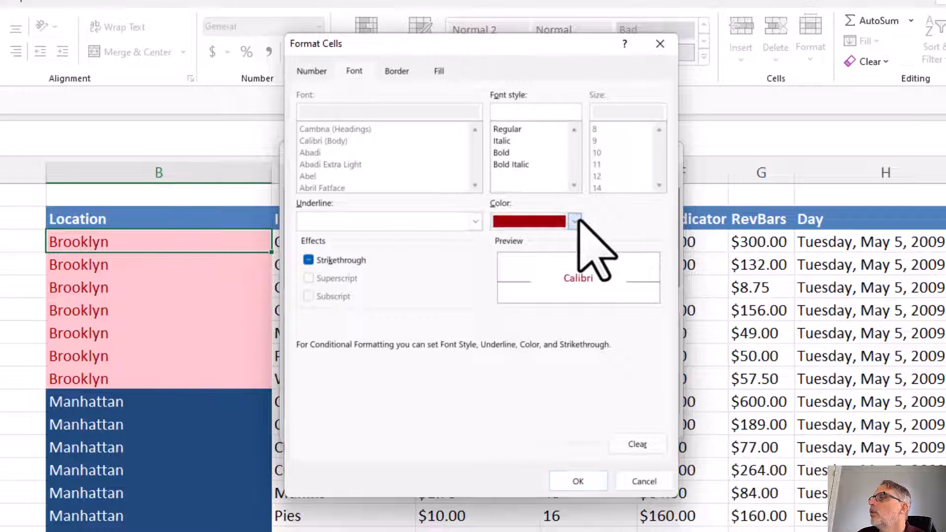
pyautogui.click(574, 221)
pyautogui.click(502, 284)
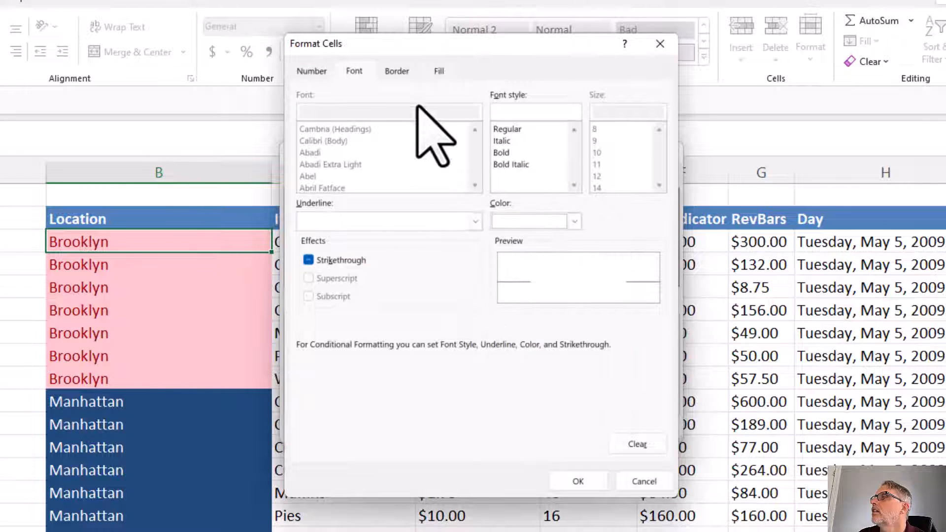
pyautogui.click(439, 71)
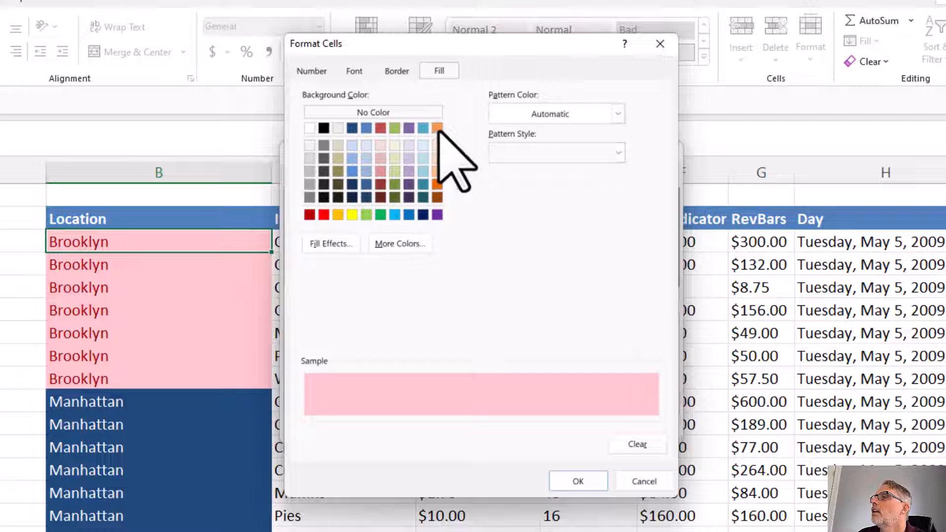
pyautogui.click(436, 128)
pyautogui.click(581, 480)
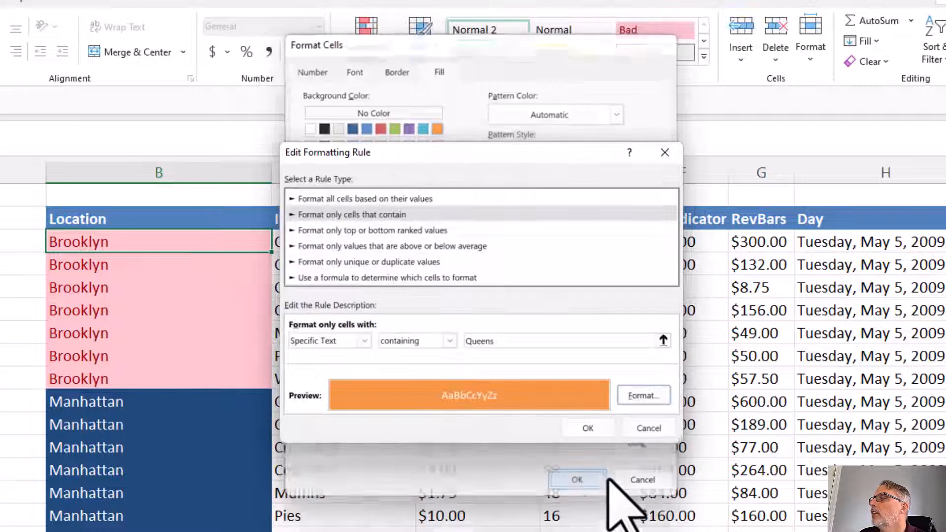
pyautogui.click(591, 426)
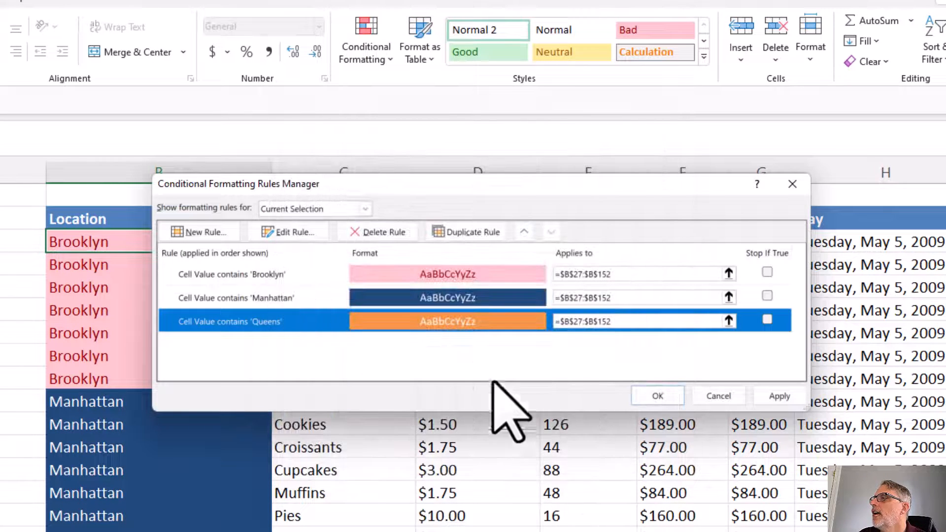
# Step: Change the Brooklyn rule's format to teal fill with white font, and apply the rules to the Location column
pyautogui.click(288, 274)
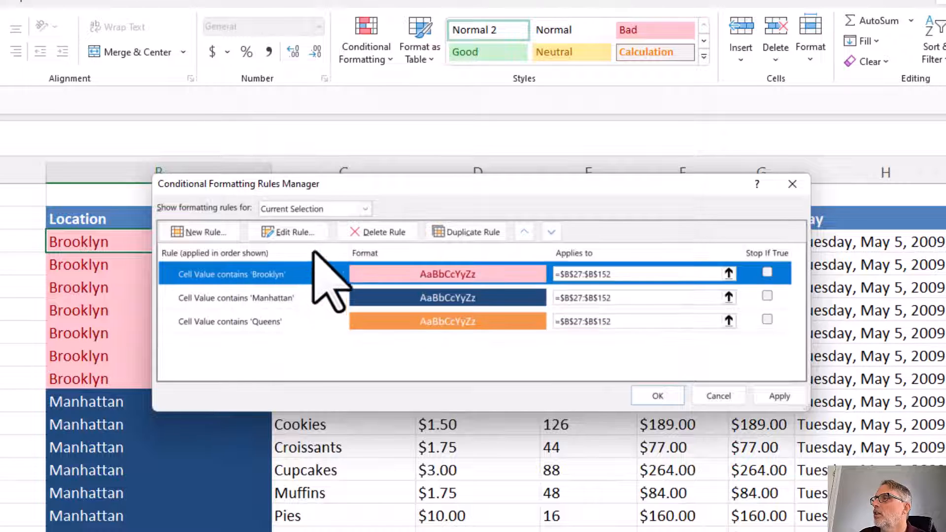
pyautogui.click(293, 232)
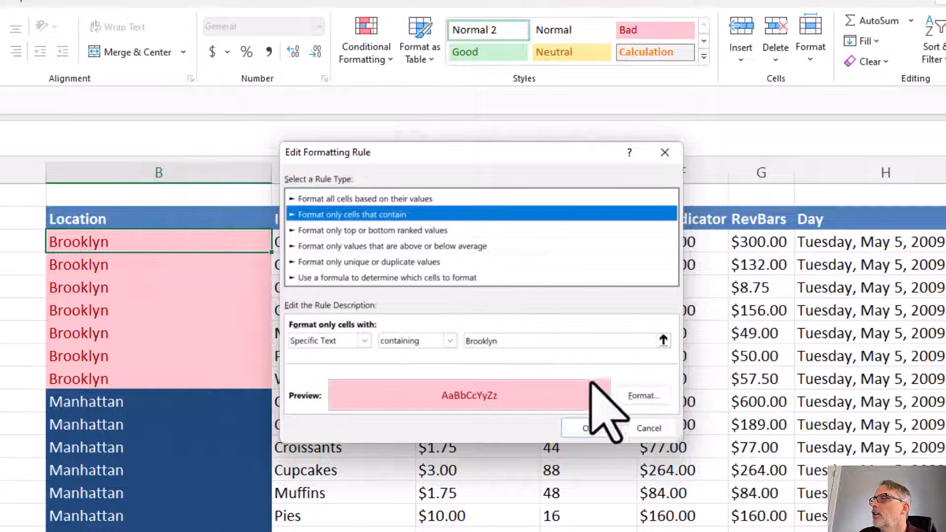
pyautogui.click(638, 394)
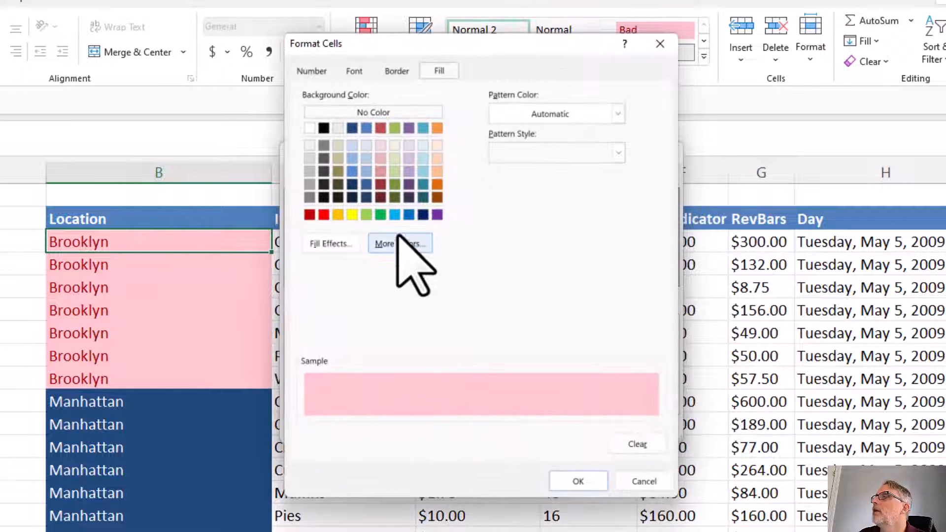
pyautogui.click(421, 129)
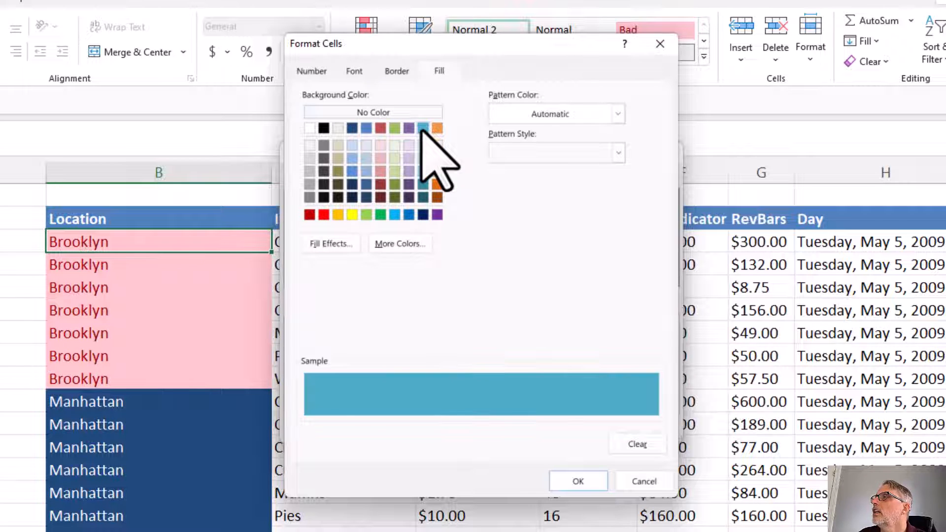
pyautogui.click(355, 71)
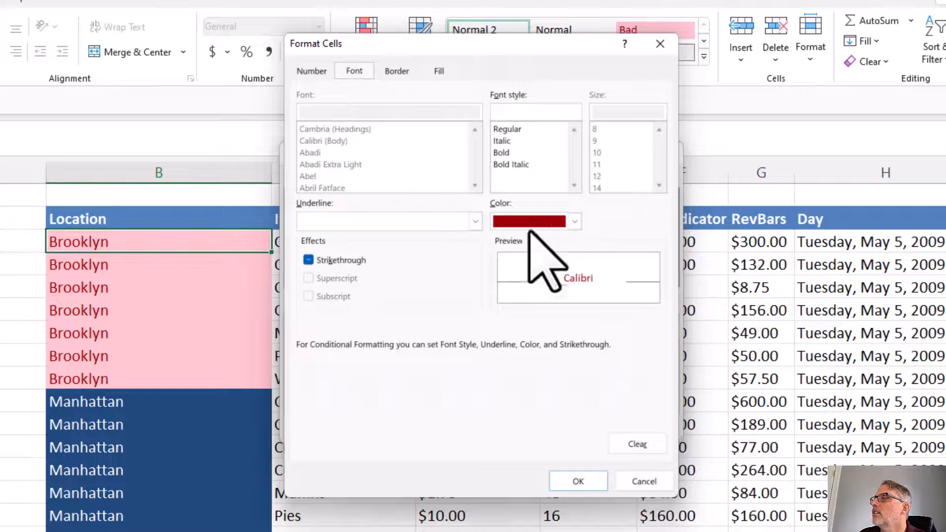
pyautogui.click(574, 221)
pyautogui.click(499, 286)
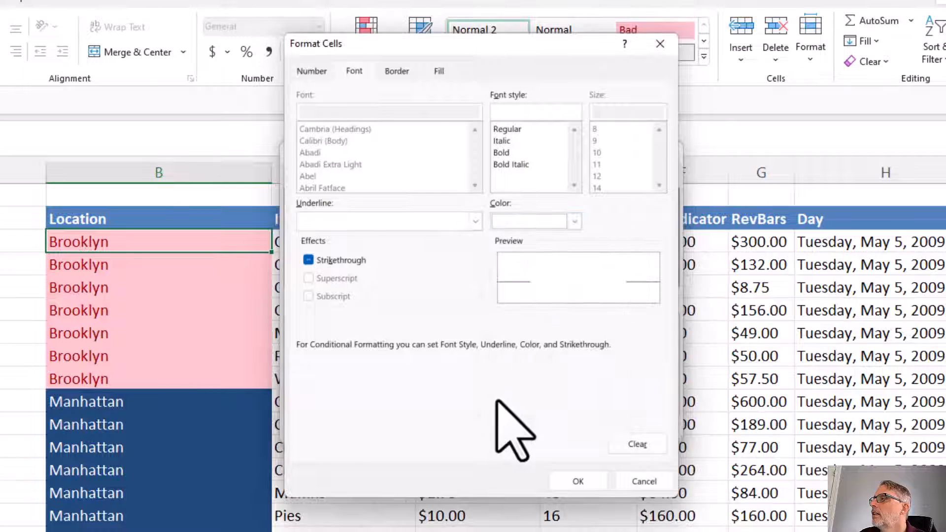
pyautogui.click(600, 479)
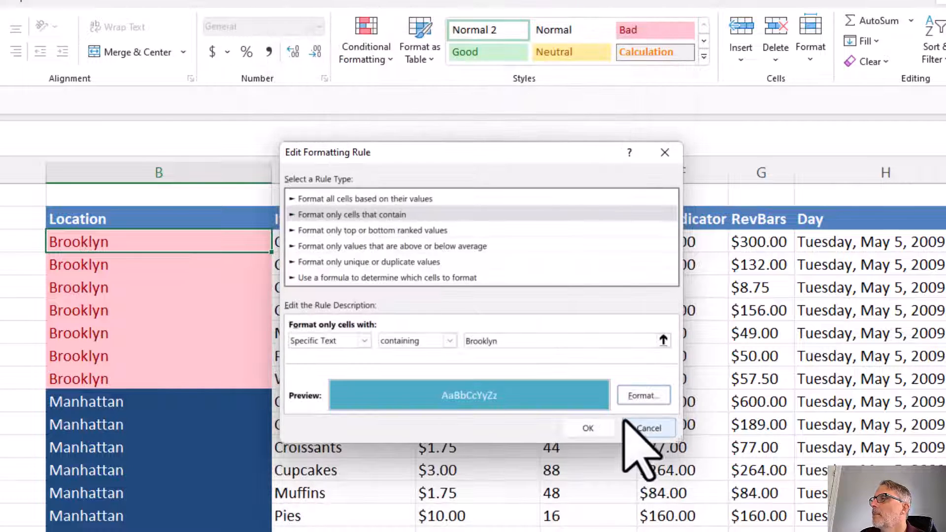
pyautogui.click(588, 428)
pyautogui.click(780, 397)
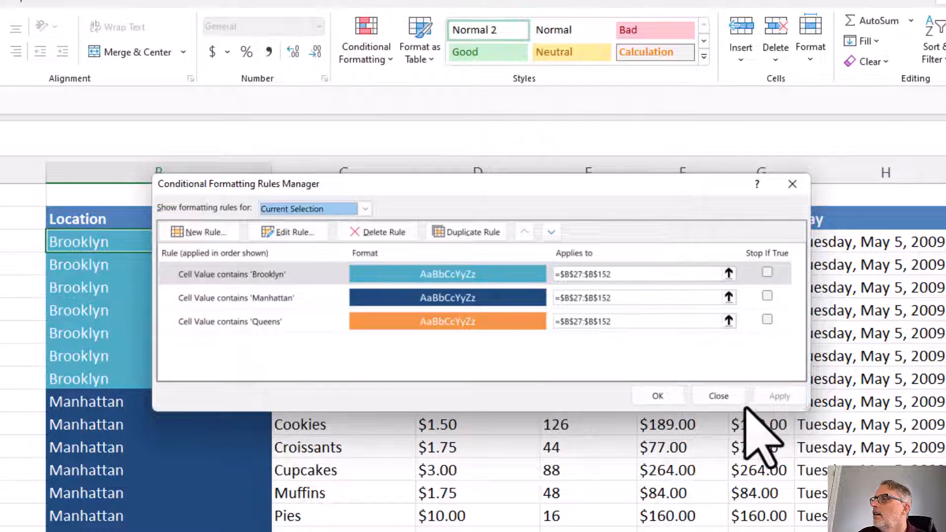
pyautogui.click(657, 395)
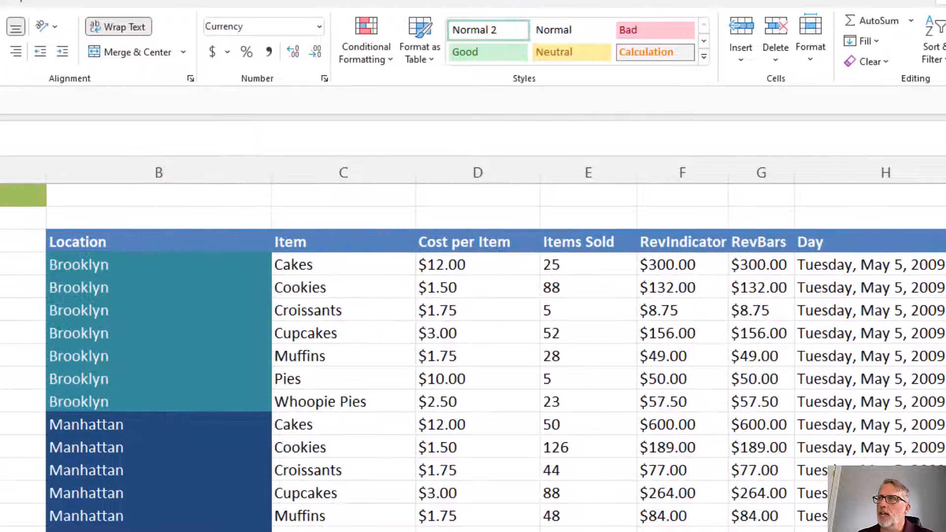
# Step: Apply the green, yellow and red circle icon set to the RevIndicator values from F27 down
pyautogui.click(673, 258)
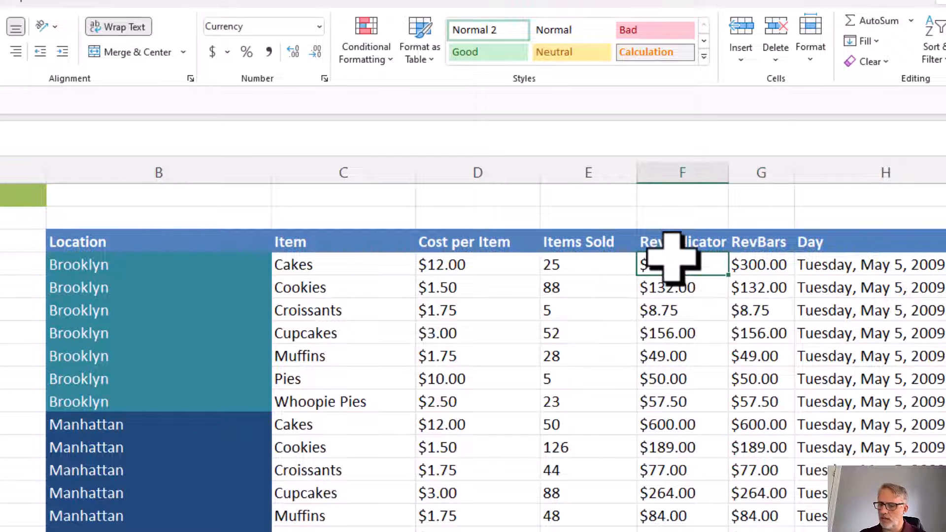
pyautogui.hotkey('ctrl', 'shift', 'Down')
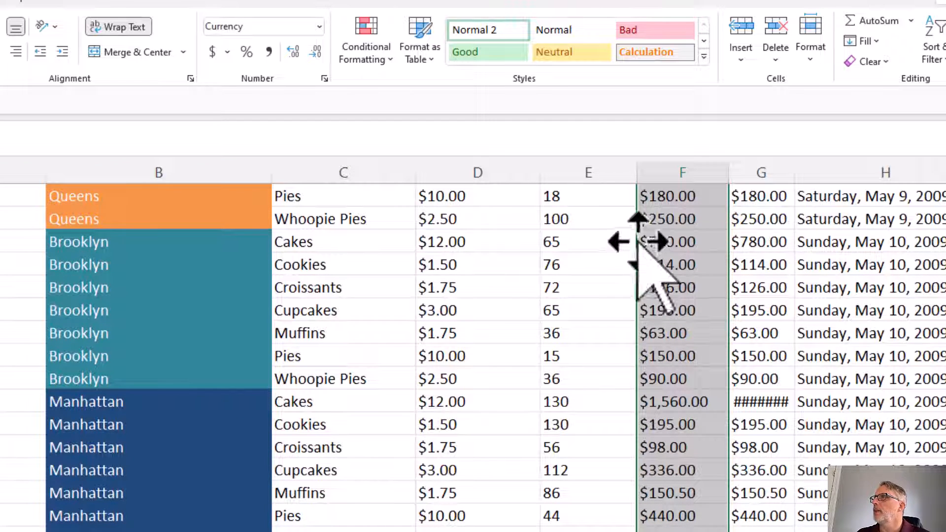
pyautogui.click(356, 55)
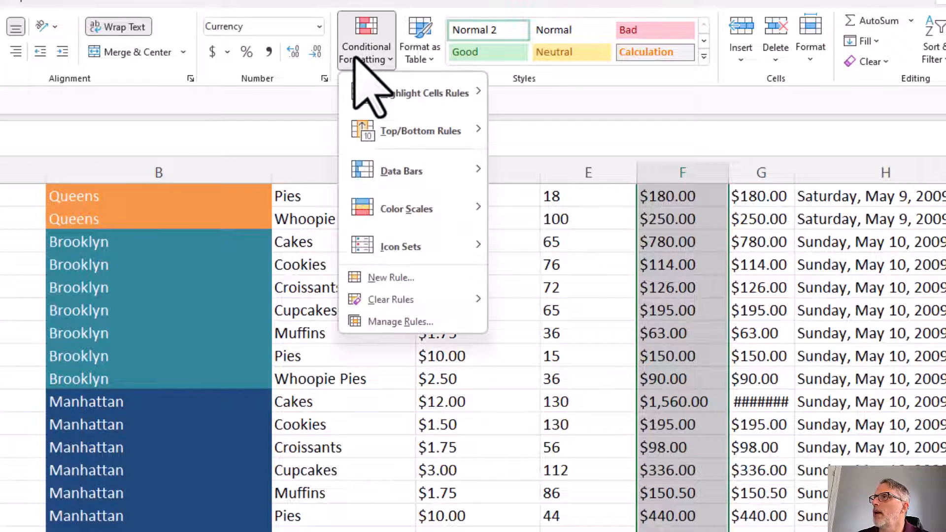
pyautogui.moveTo(394, 246)
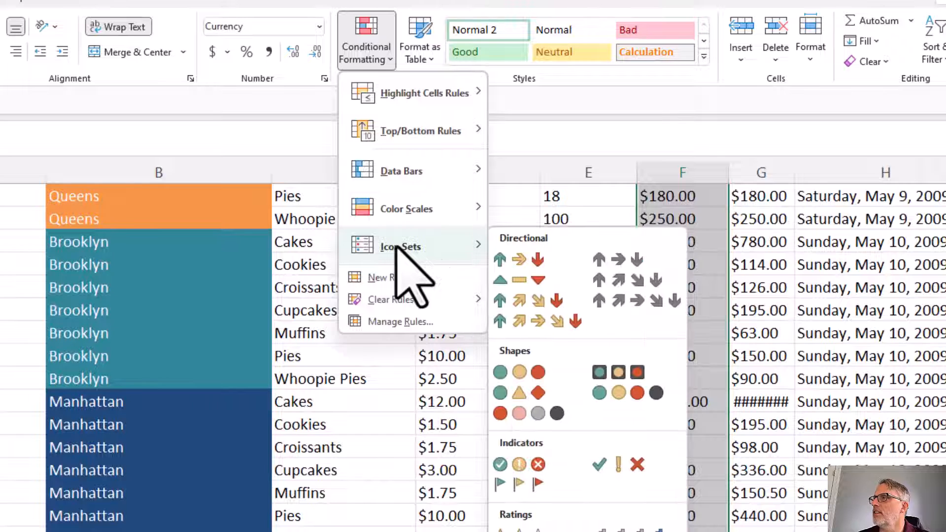
pyautogui.click(504, 372)
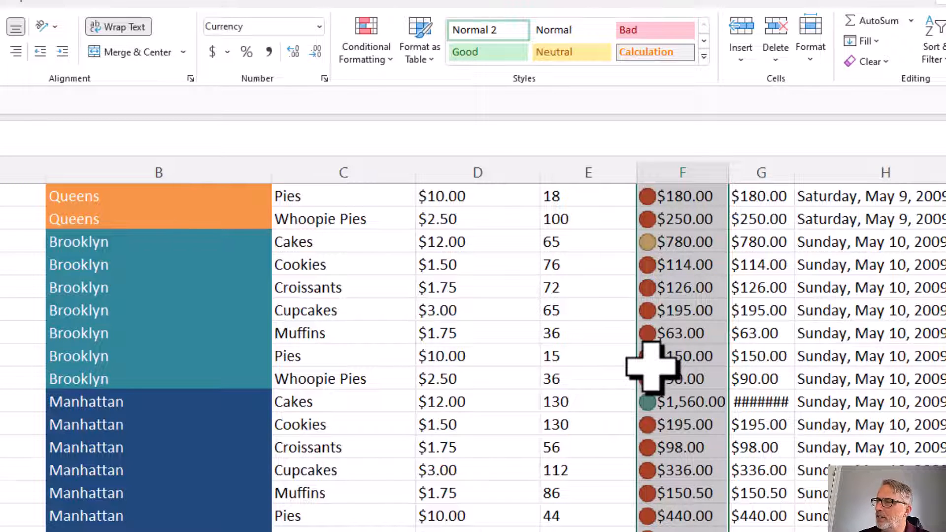
# Step: Edit the RevIndicator icon set rule so the green circle shows for values >= 90 with type Percentile
pyautogui.click(365, 40)
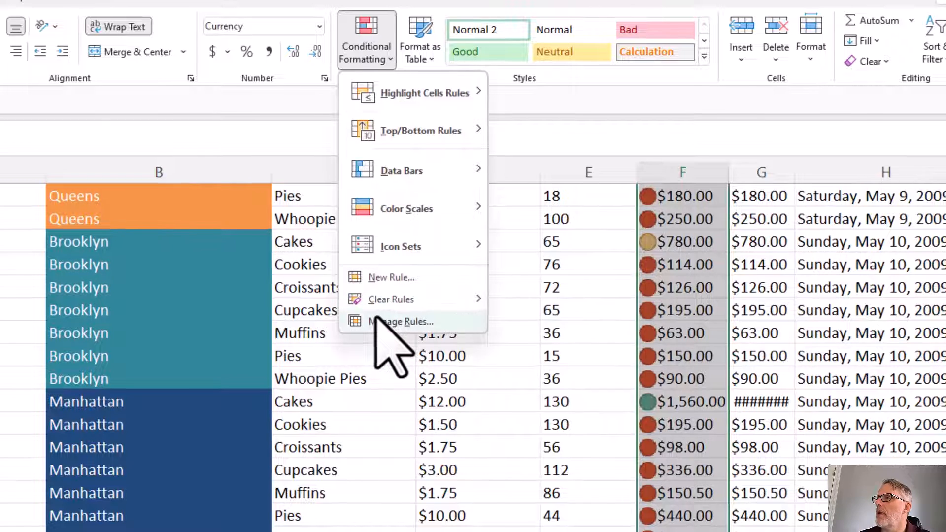
pyautogui.click(378, 321)
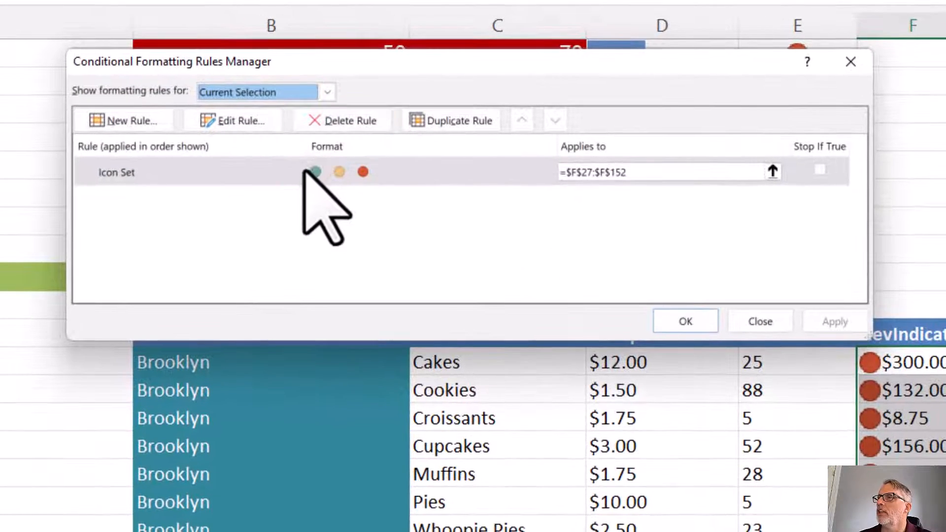
pyautogui.click(221, 254)
pyautogui.click(237, 122)
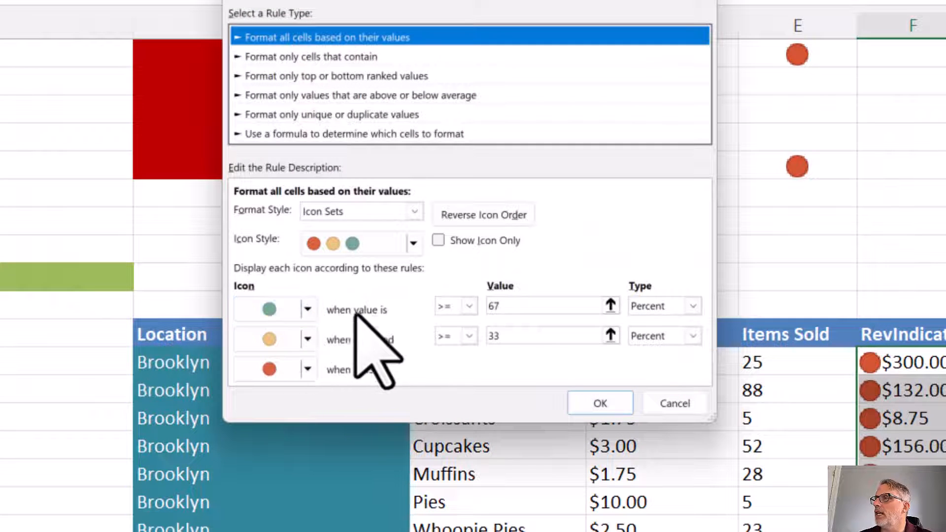
pyautogui.click(511, 308)
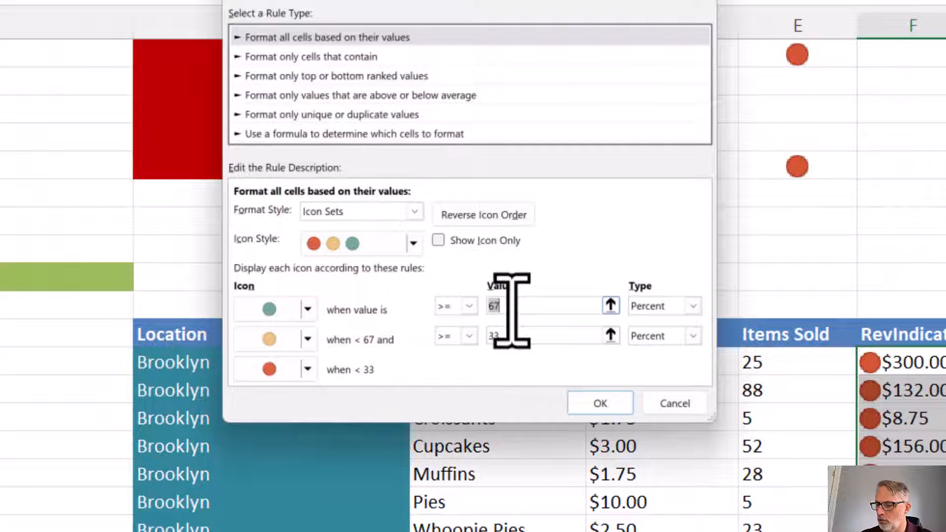
pyautogui.click(692, 305)
pyautogui.click(684, 366)
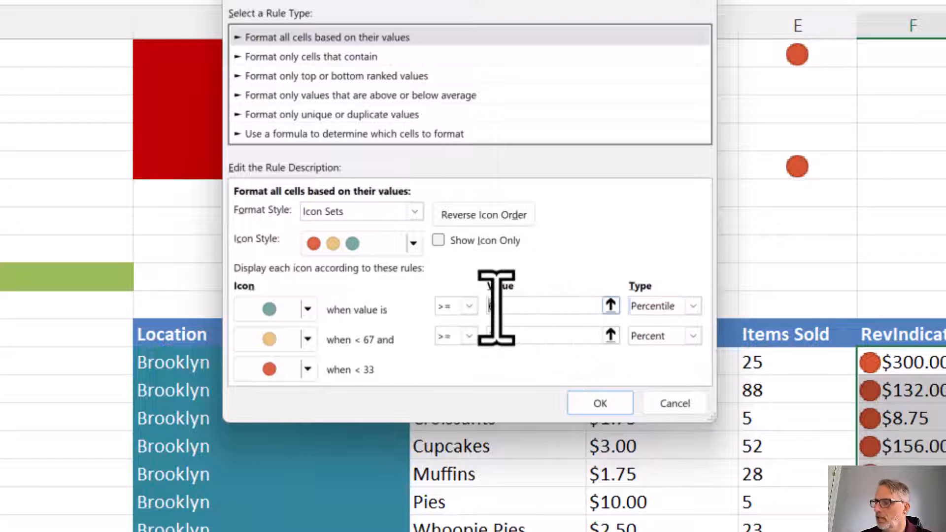
# Step: Set the yellow circle's condition in the icon set rule to > 10
pyautogui.click(556, 336)
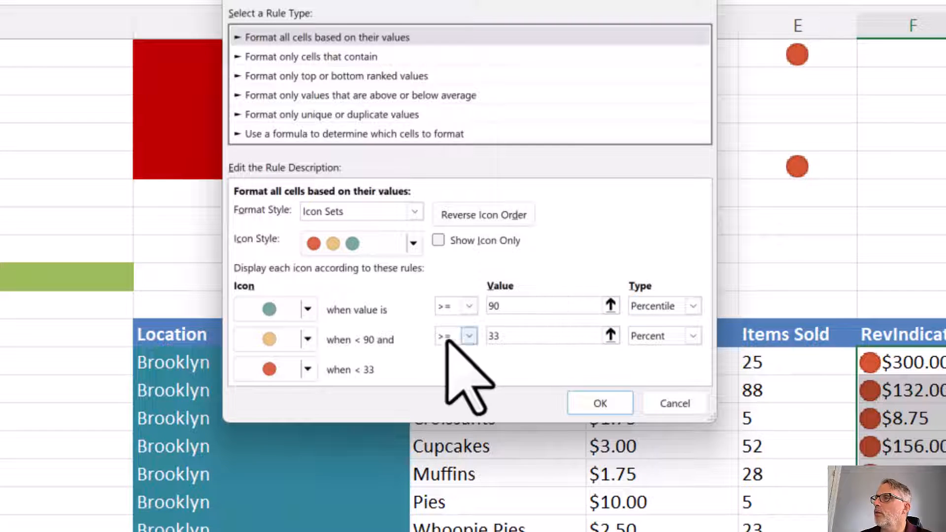
pyautogui.click(469, 336)
pyautogui.click(449, 371)
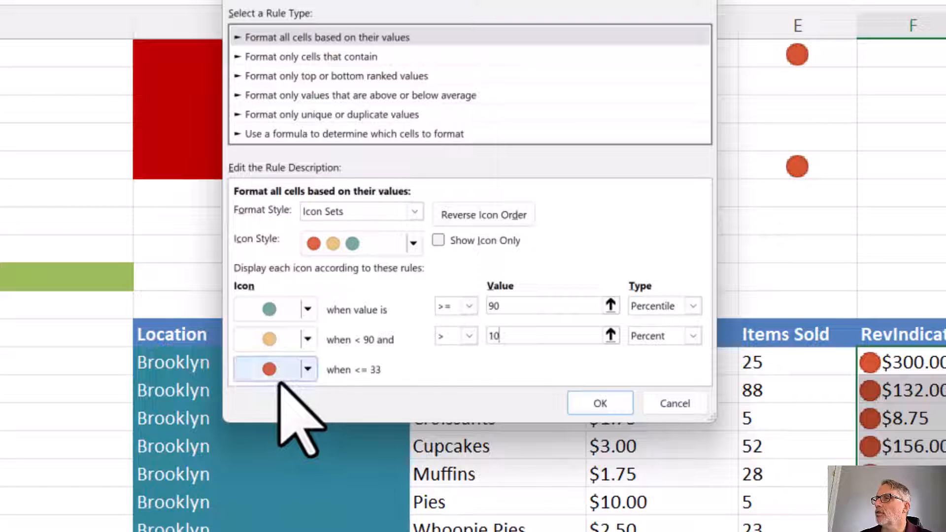
pyautogui.click(540, 306)
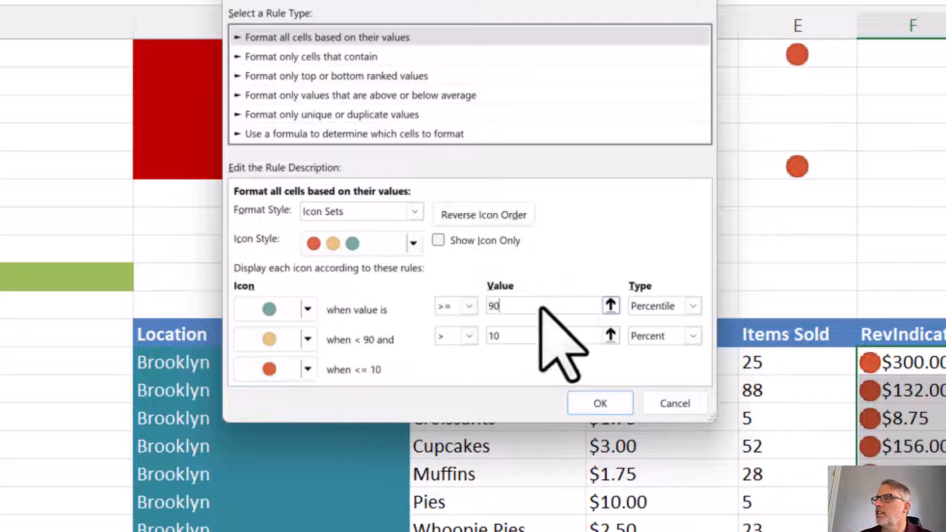
# Step: Replace the yellow circle with No Cell Icon, apply the rule, and review the icons down the RevIndicator column
pyautogui.click(305, 339)
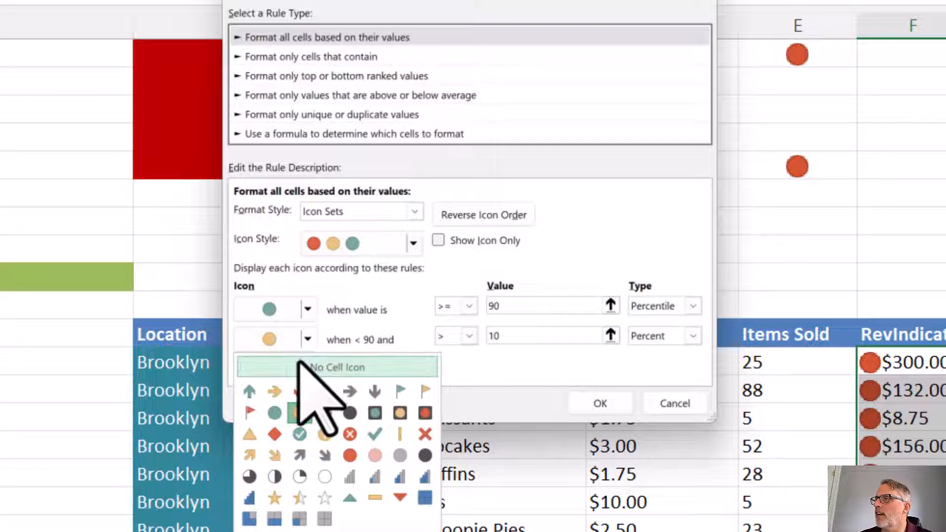
pyautogui.click(298, 364)
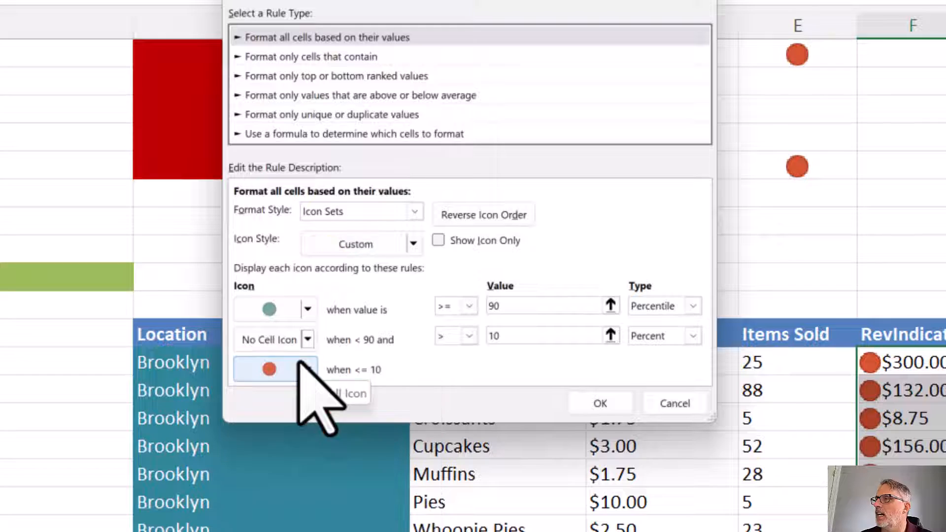
pyautogui.click(608, 401)
pyautogui.click(834, 321)
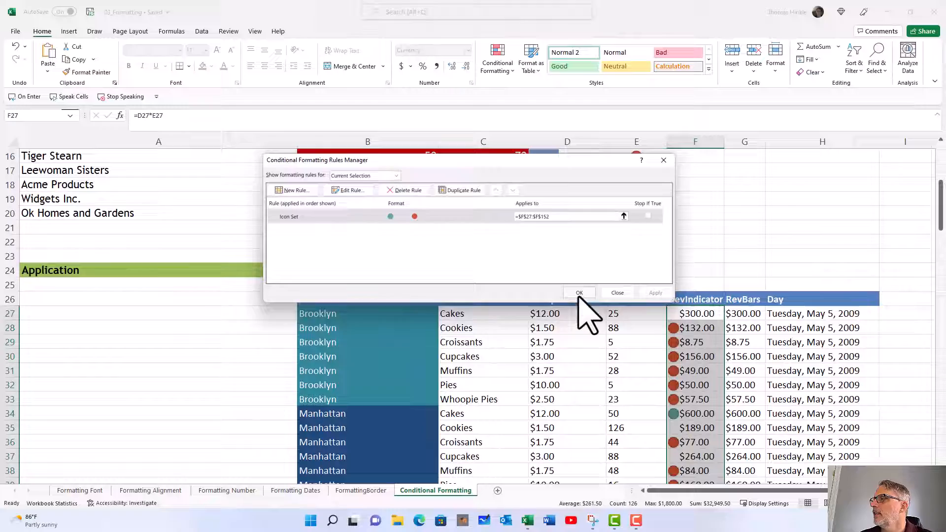
pyautogui.click(580, 294)
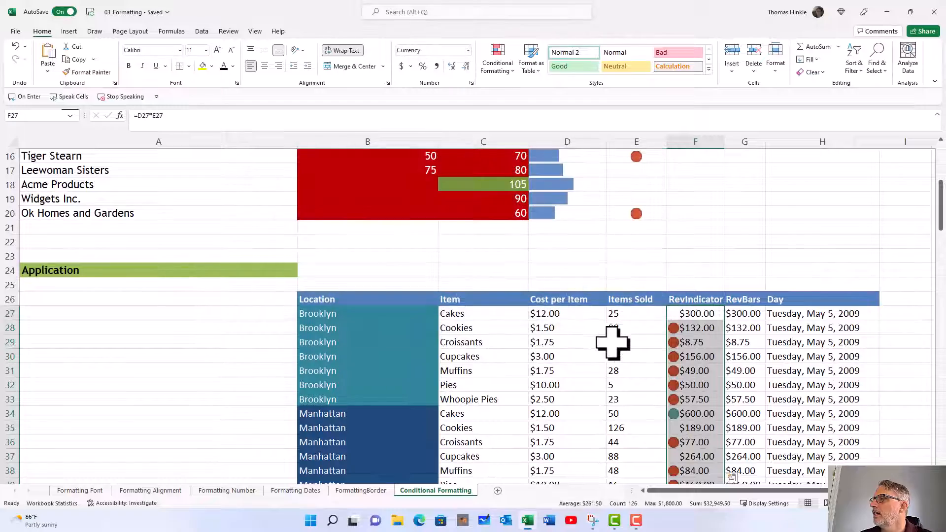
pyautogui.scroll(-9, 615, 339)
pyautogui.scroll(-14, 620, 340)
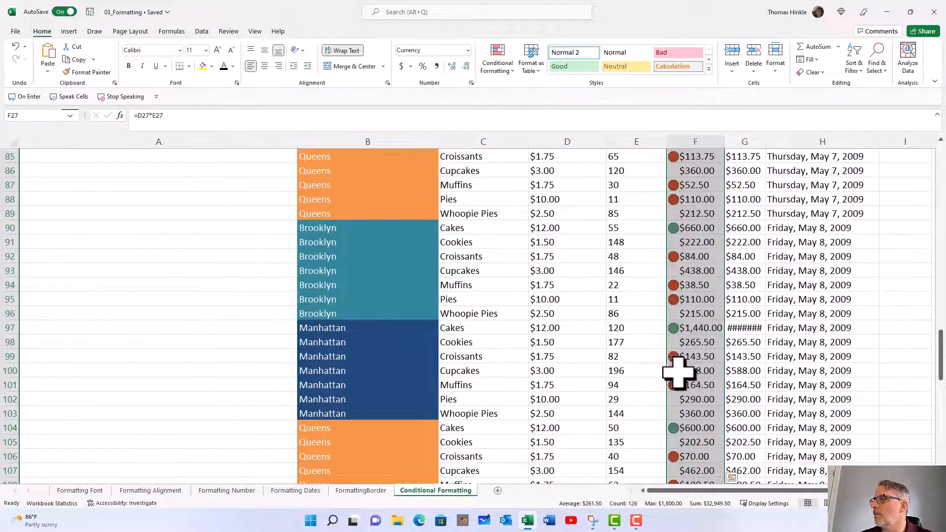
# Step: Apply blue solid fill data bars to the RevBars values from G27 down to the end of the table
pyautogui.click(678, 372)
pyautogui.scroll(-4, 687, 371)
pyautogui.scroll(20, 686, 371)
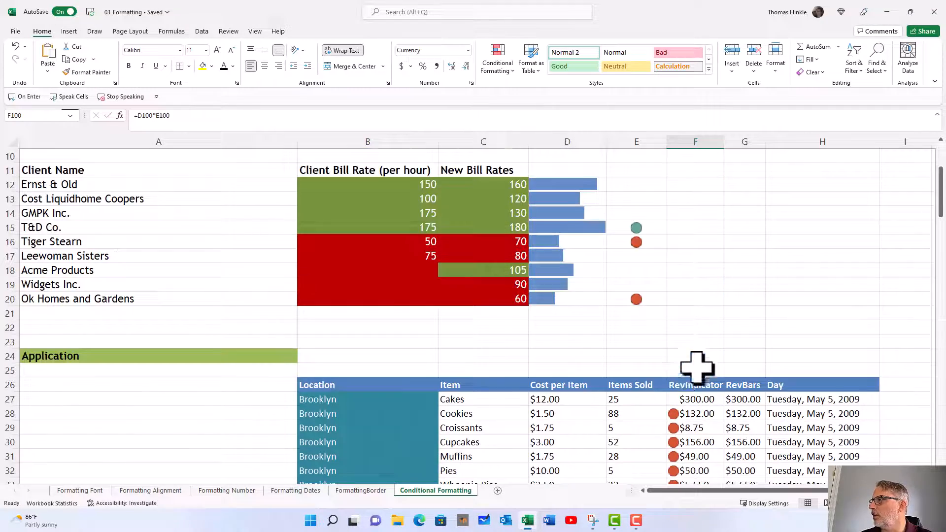
pyautogui.scroll(-5, 697, 367)
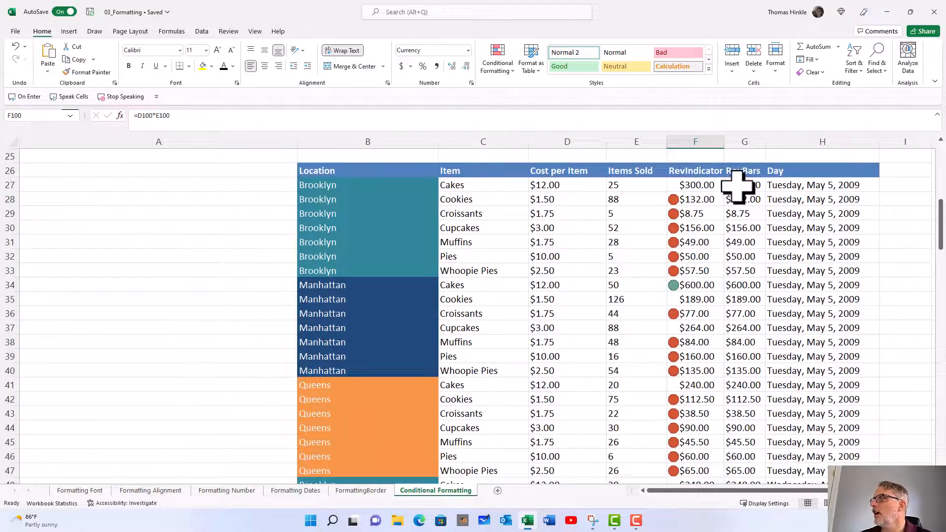
pyautogui.click(737, 185)
pyautogui.hotkey('ctrl', 'shift', 'Down')
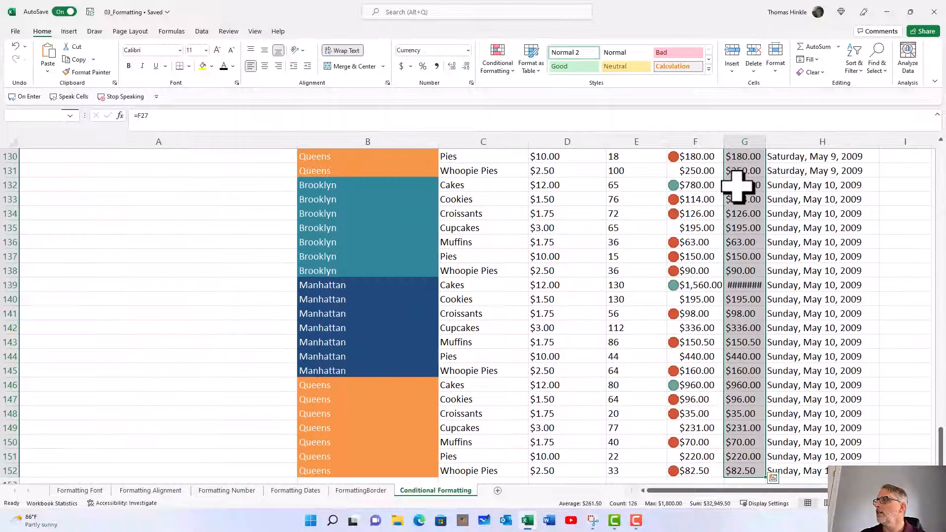
pyautogui.click(505, 70)
pyautogui.moveTo(510, 140)
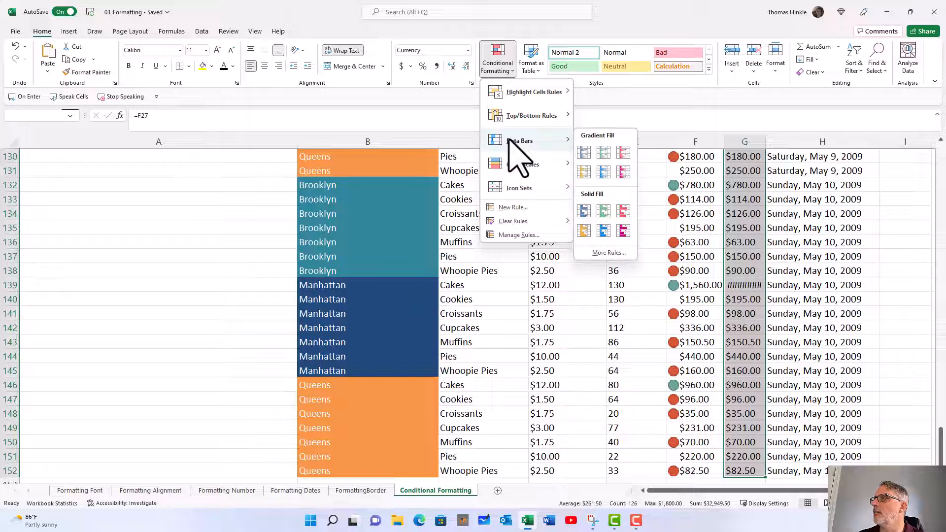
pyautogui.click(584, 211)
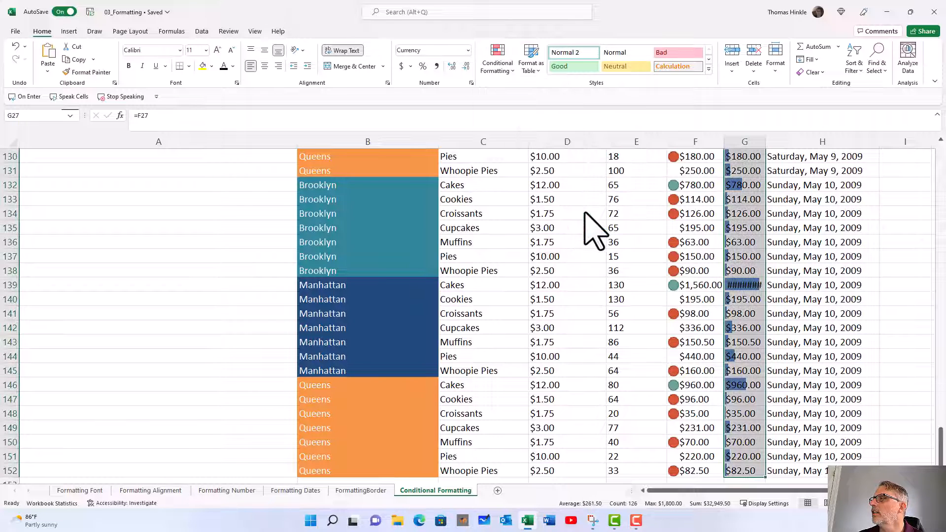
# Step: Edit the RevBars data bar rule to show the bar only, and apply it to the column
pyautogui.click(492, 69)
pyautogui.click(510, 232)
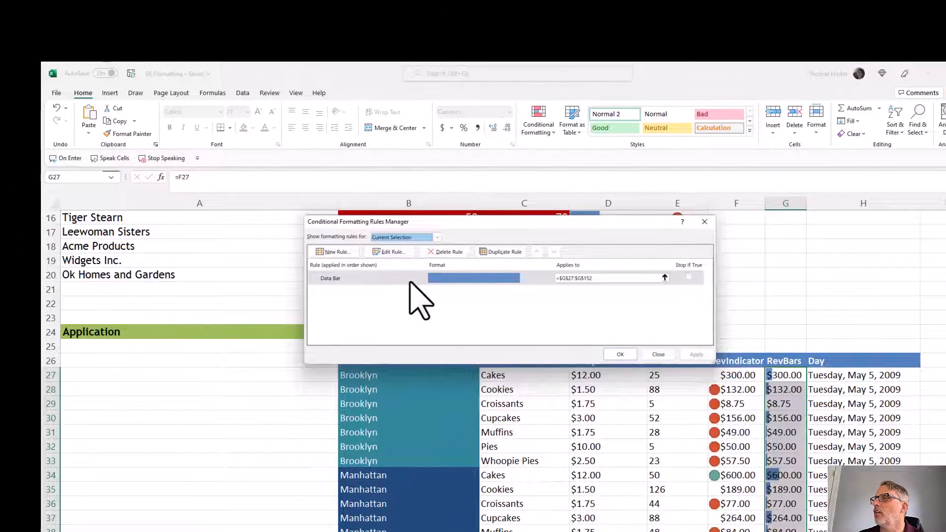
pyautogui.click(410, 283)
pyautogui.click(389, 252)
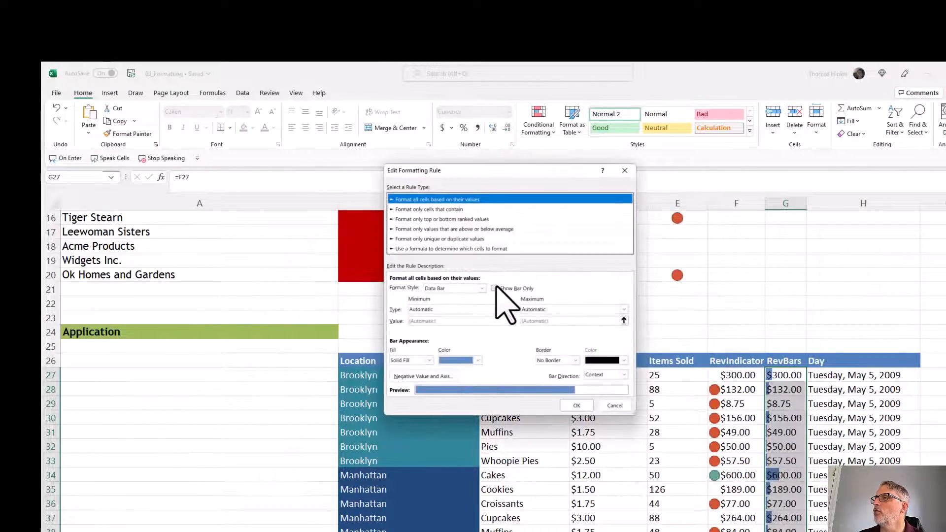
pyautogui.click(494, 288)
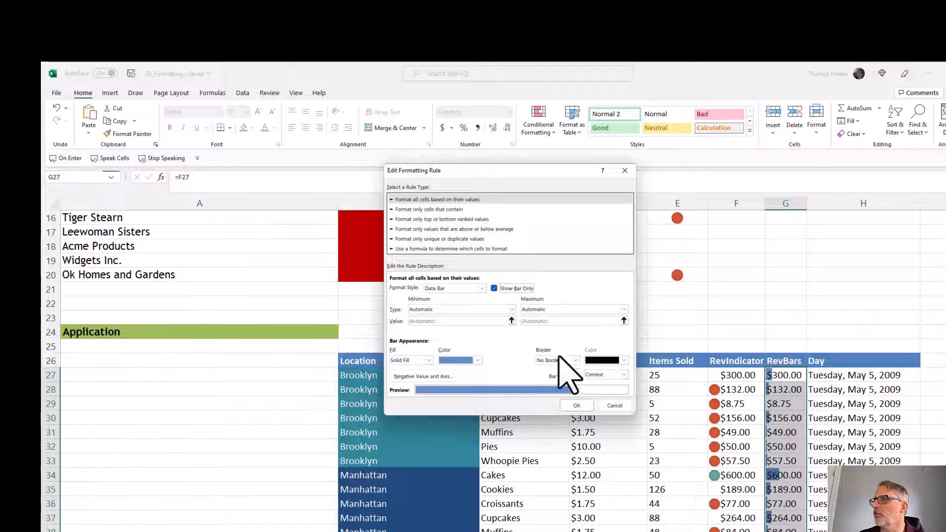
pyautogui.click(574, 406)
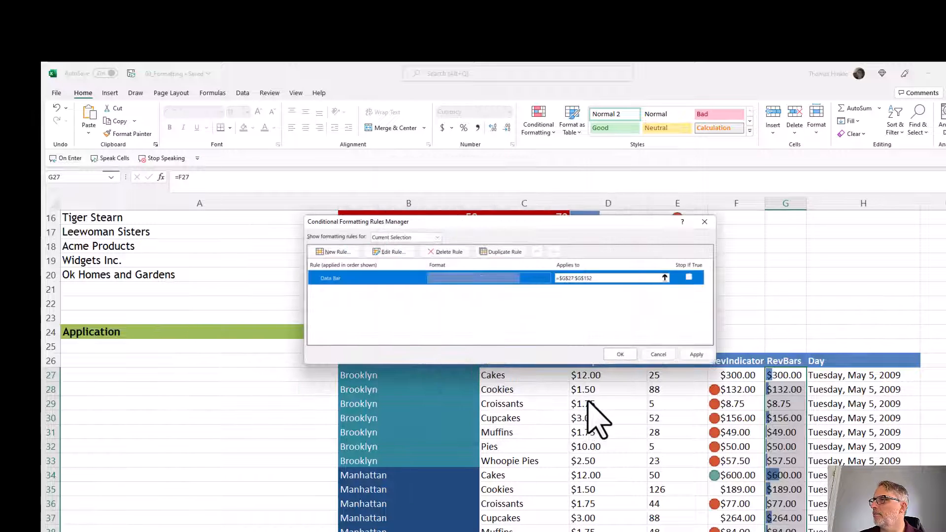
pyautogui.click(696, 354)
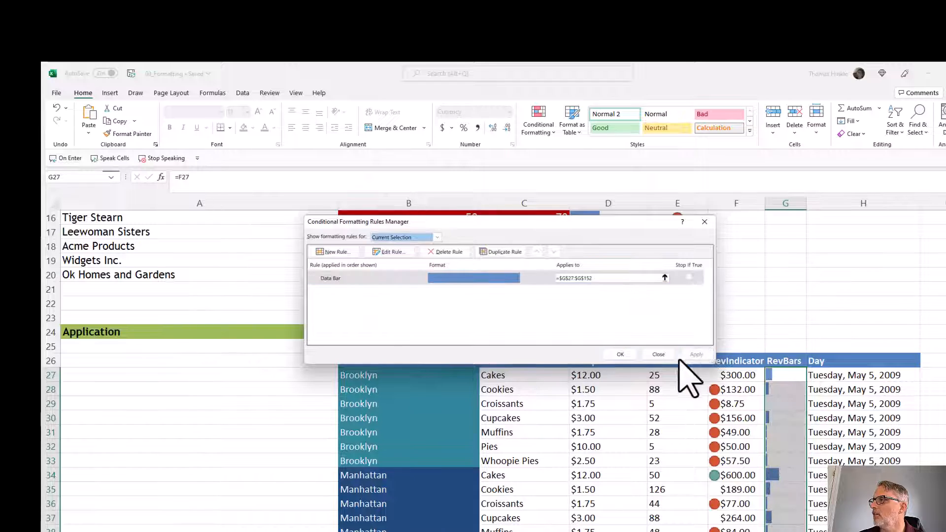
pyautogui.click(620, 355)
# Step: Deselect the RevBars range and review the data bars down the column against the RevIndicator values
pyautogui.click(672, 434)
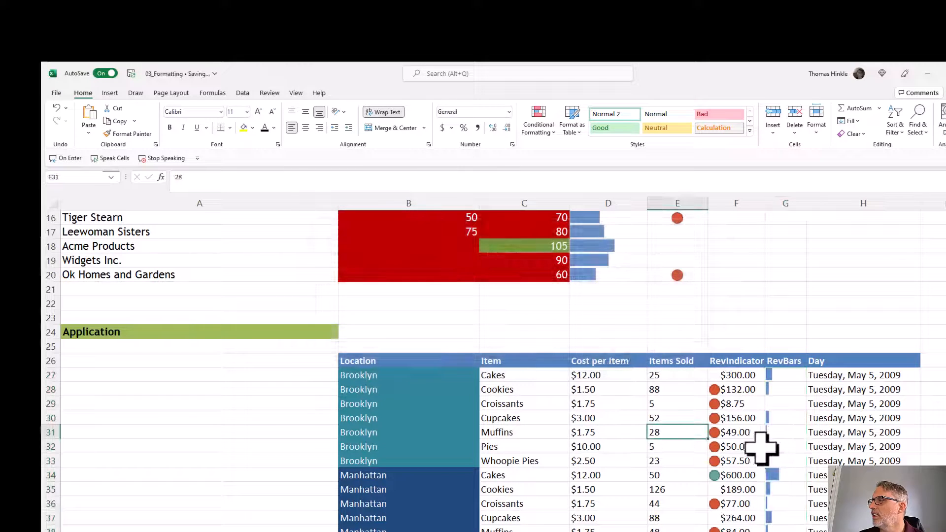
pyautogui.scroll(-2, 796, 448)
pyautogui.scroll(-9, 797, 448)
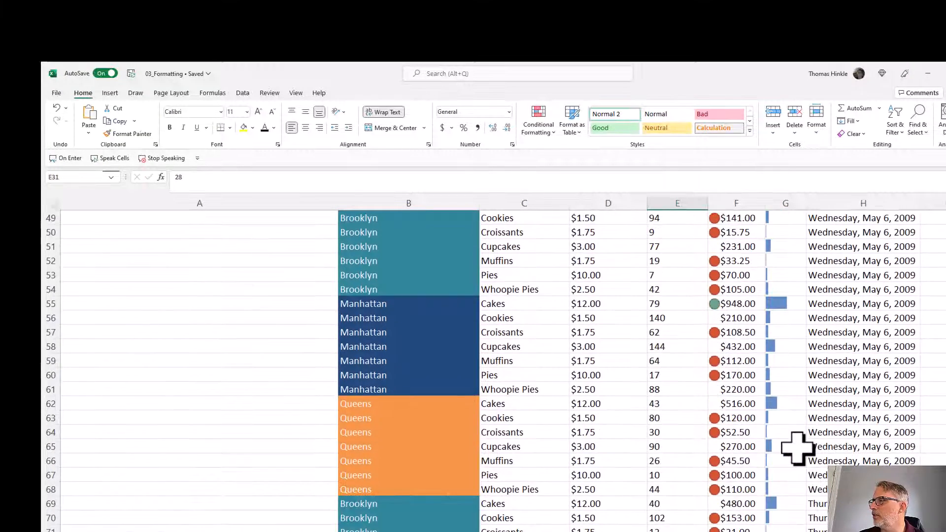
pyautogui.scroll(-7, 796, 449)
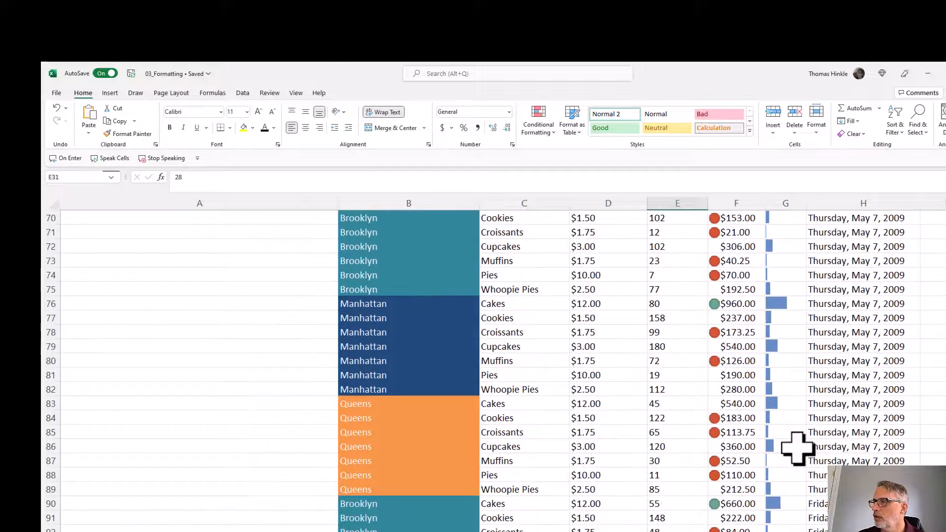
pyautogui.scroll(-2, 797, 448)
pyautogui.scroll(-6, 796, 448)
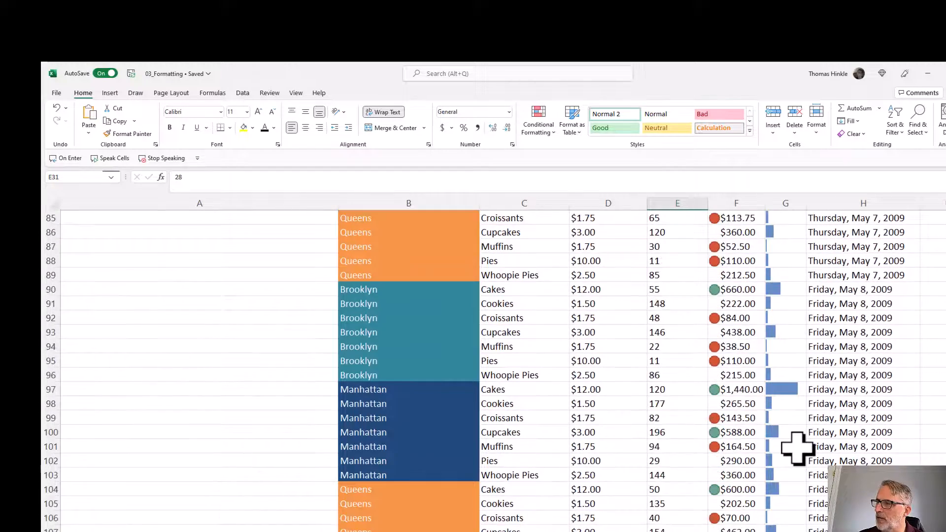
pyautogui.scroll(20, 796, 448)
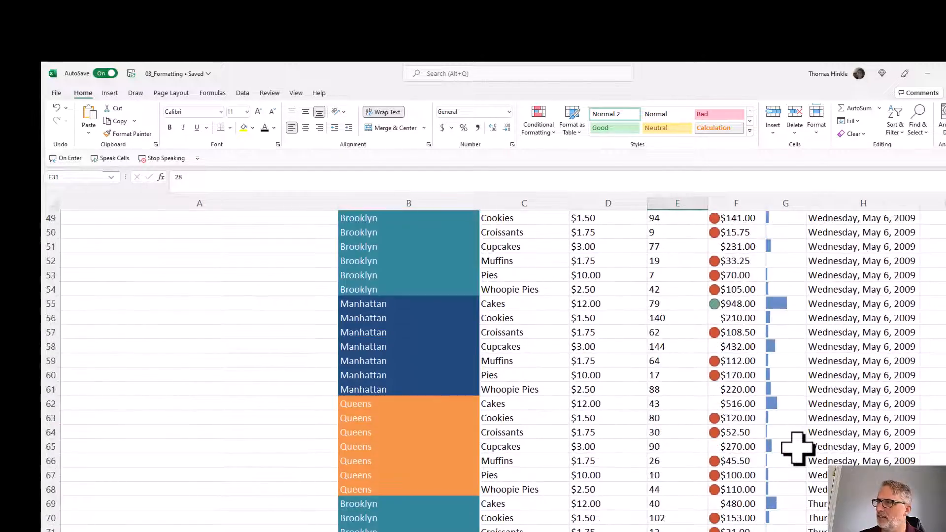